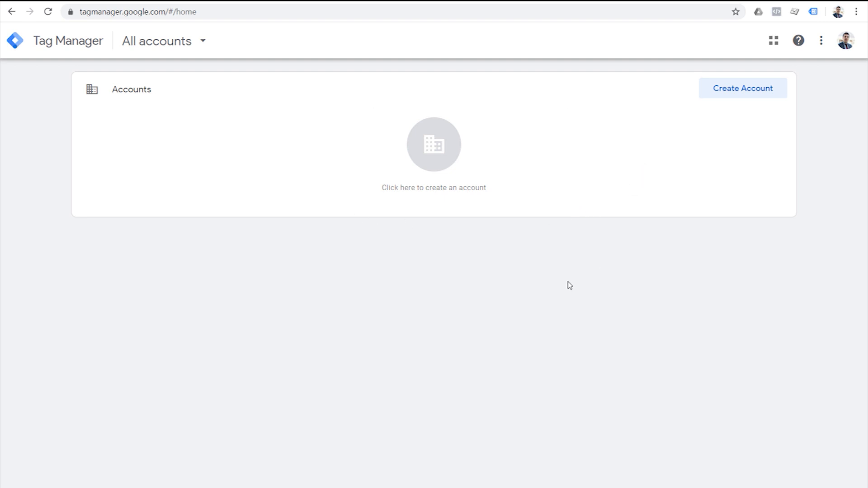
Start a new Tag Manager account, naming it after the demo shop and choosing Hungary as the country.
left_click(317, 0)
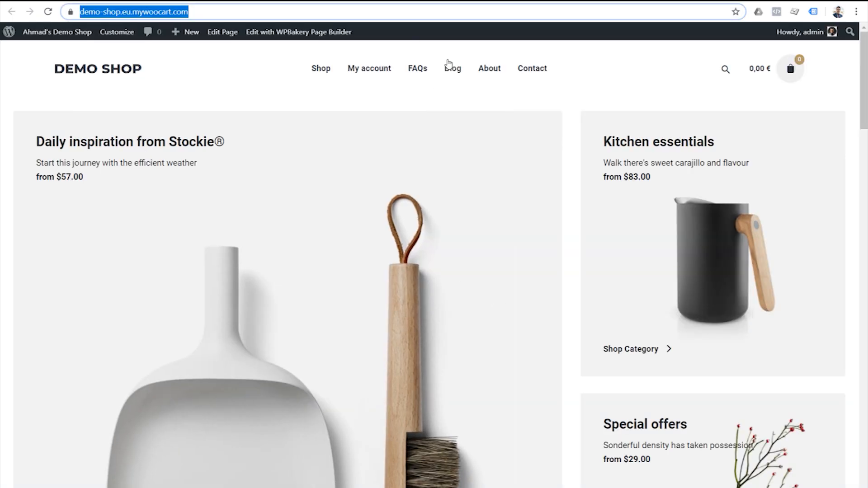
left_click(475, 1)
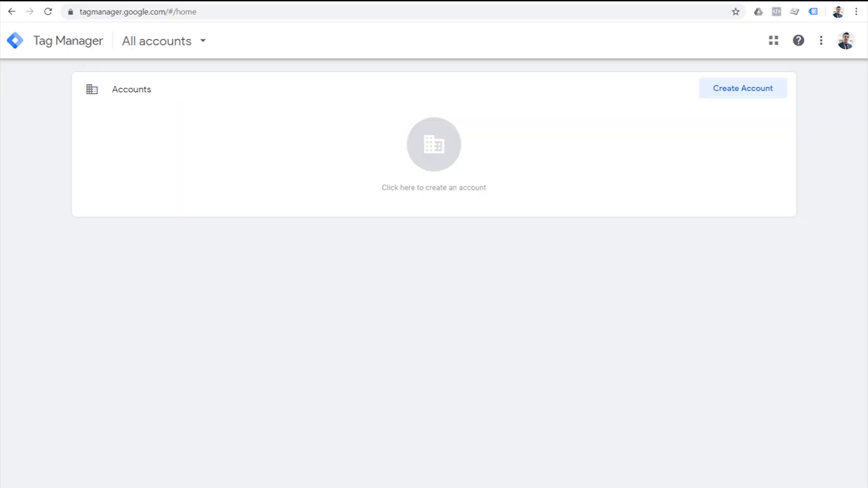
left_click(743, 93)
left_click(202, 201)
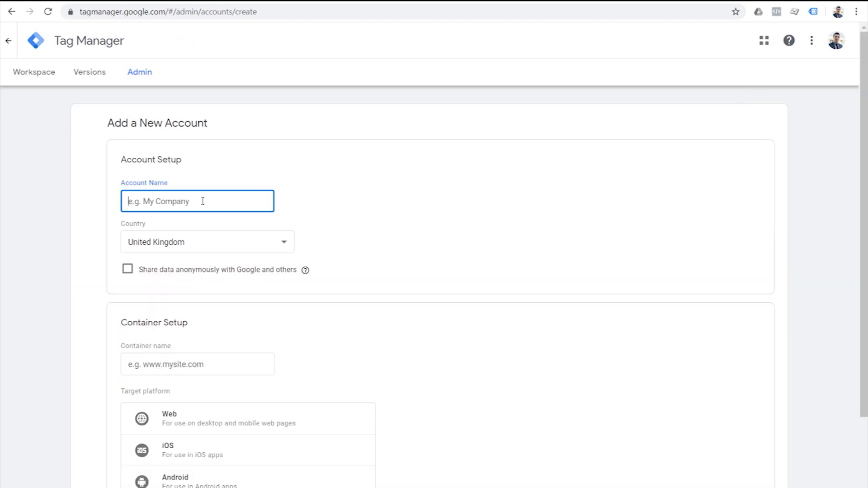
type("Ahmad's Demo Shop")
left_click(214, 244)
type("hu")
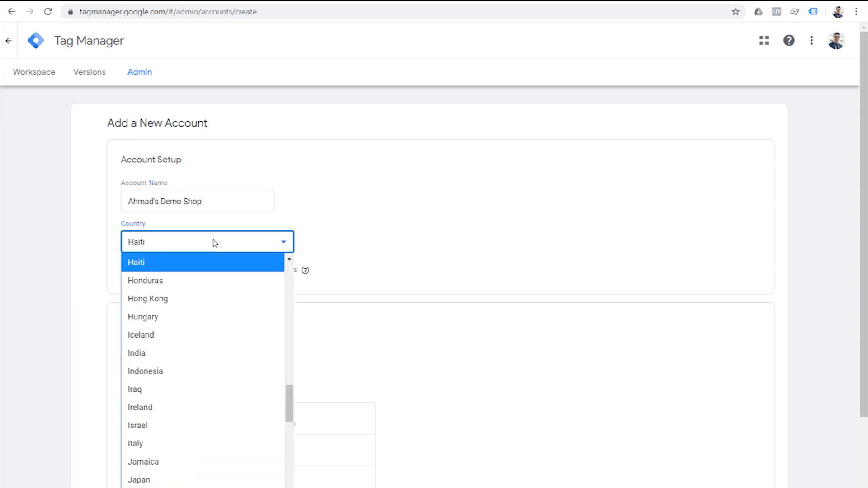
left_click(162, 324)
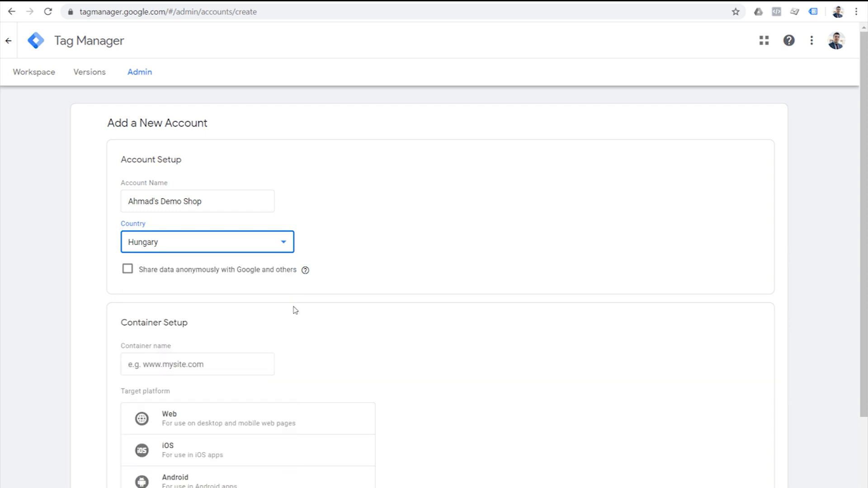
Name the container with the shop's name followed by "- WooCommerce" and choose Web as the target platform.
scroll(294, 311, "down", 2)
left_click(175, 288)
type("A")
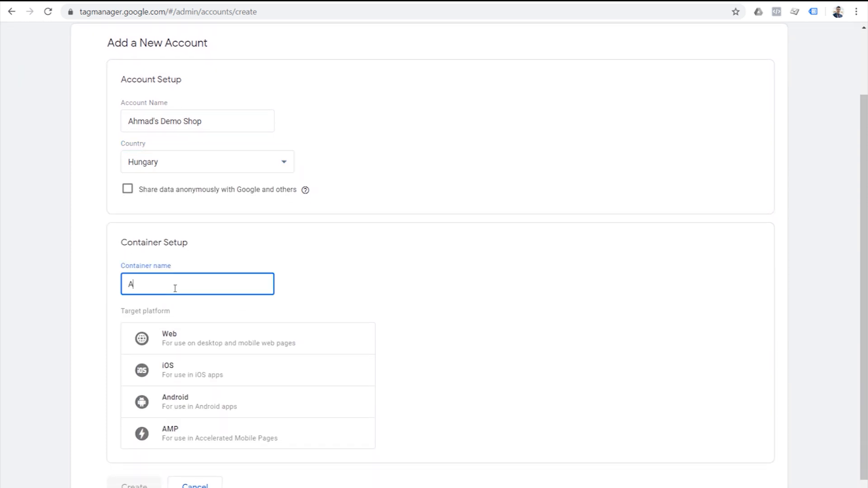
type("hmad's Demo Shop - WooCommerce")
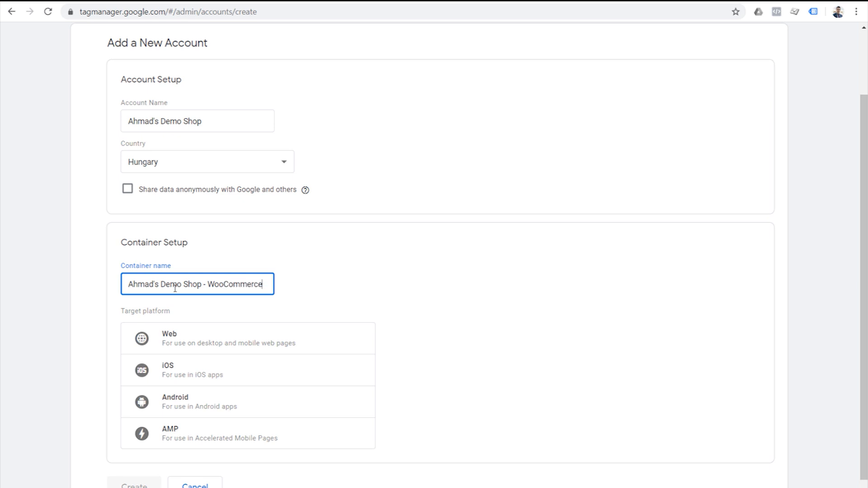
left_click(210, 351)
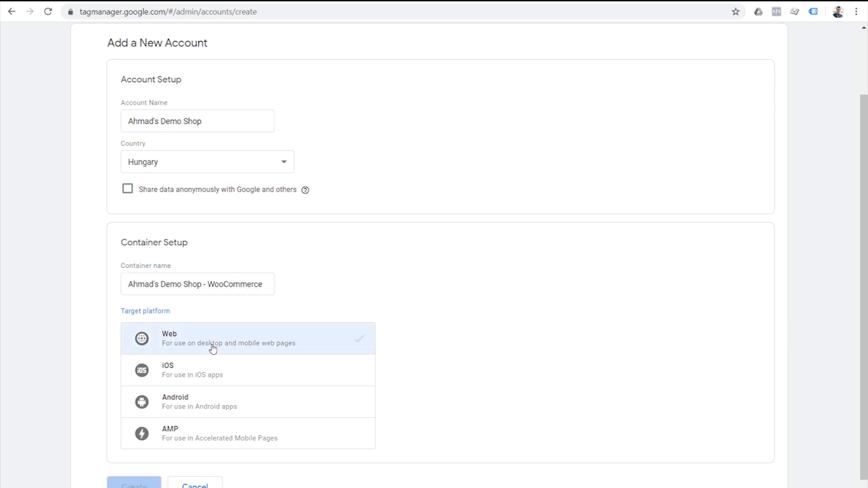
Create the account, accepting the Terms of Service Agreement and the Data Processing Terms required by GDPR.
left_click(150, 486)
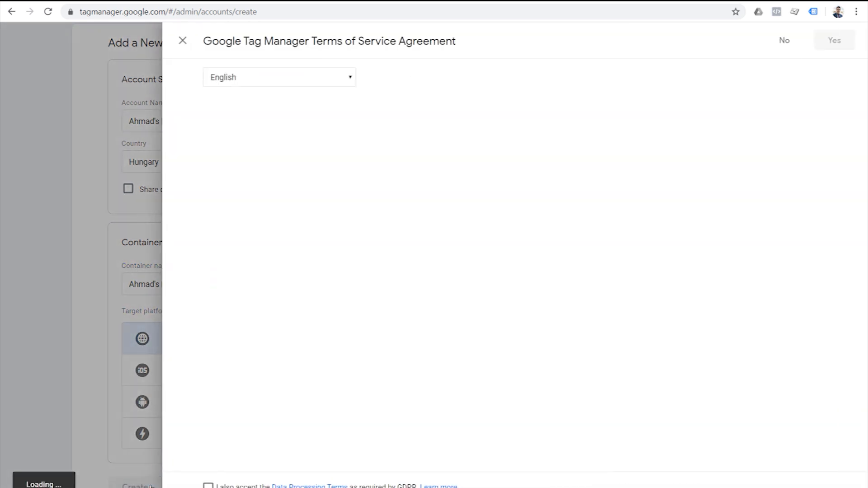
scroll(375, 304, "down", 3)
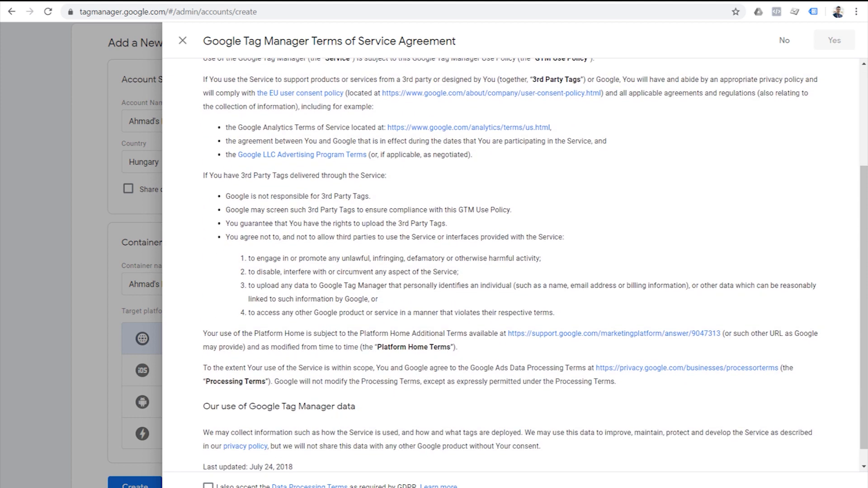
left_click(209, 487)
scroll(540, 374, "down", 1)
left_click(831, 41)
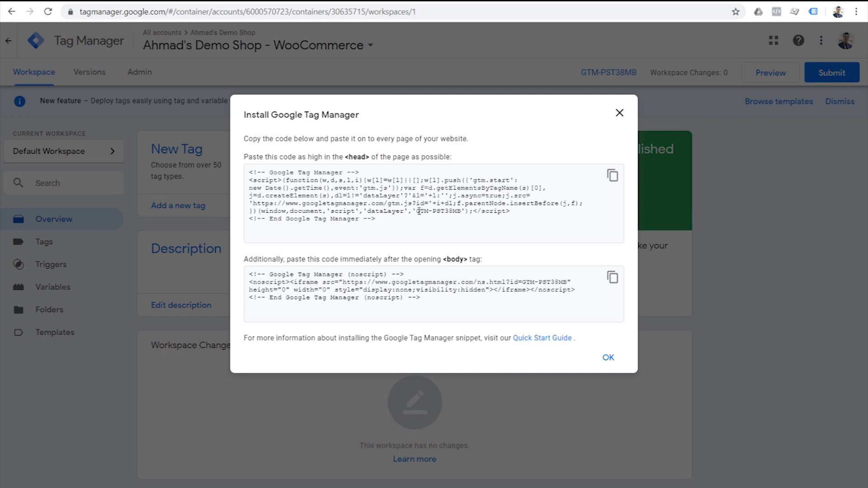
Select the container ID inside the head code snippet and close the installation instructions.
left_click_drag(418, 212, 462, 212)
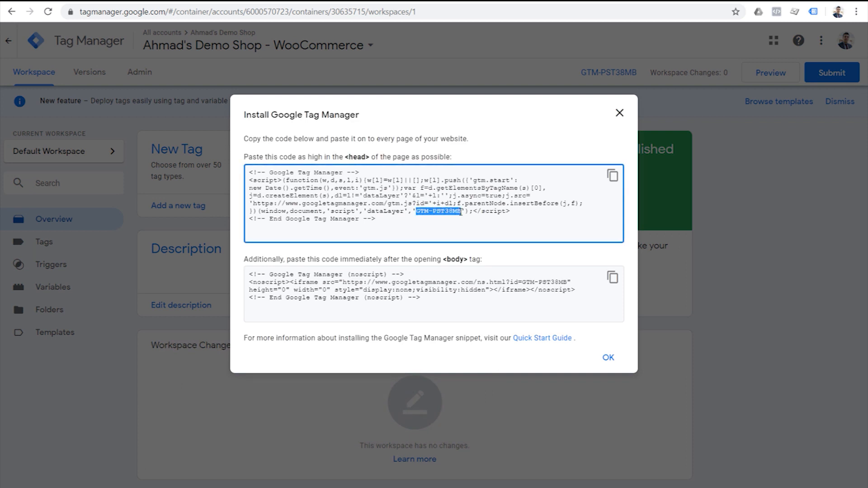
left_click(619, 113)
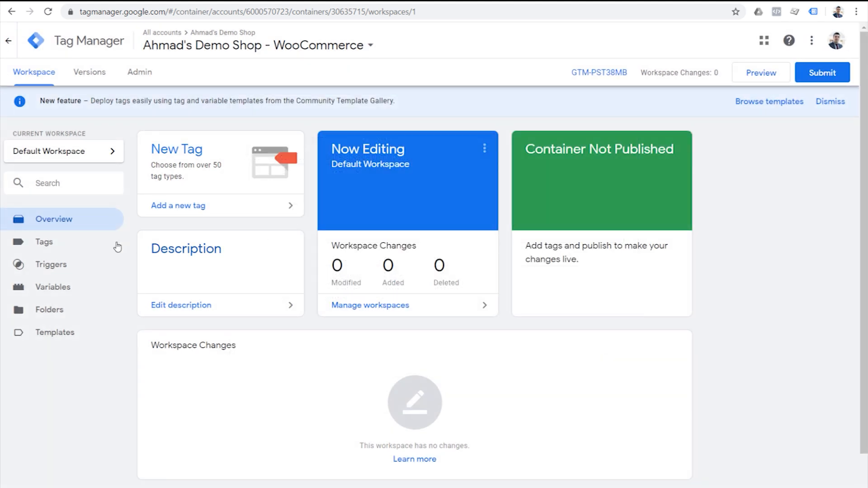
Create a new tag named "GA - Pageview" with the type Google Analytics: Universal Analytics.
left_click(70, 246)
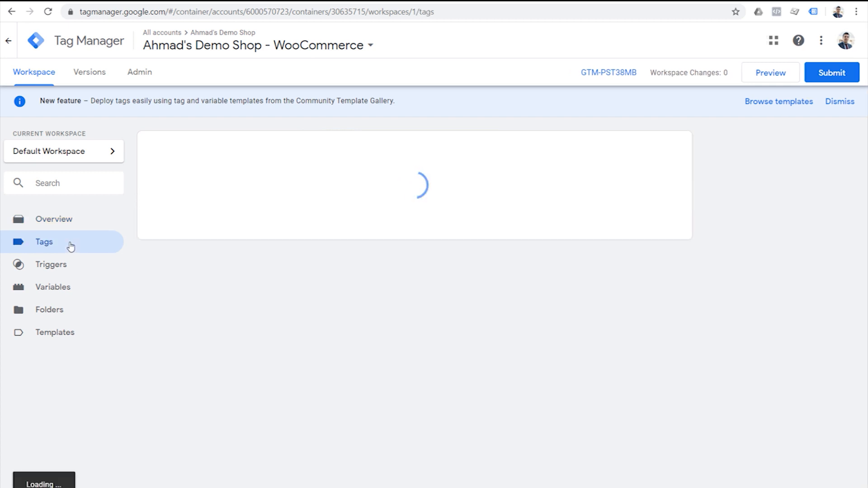
left_click(658, 153)
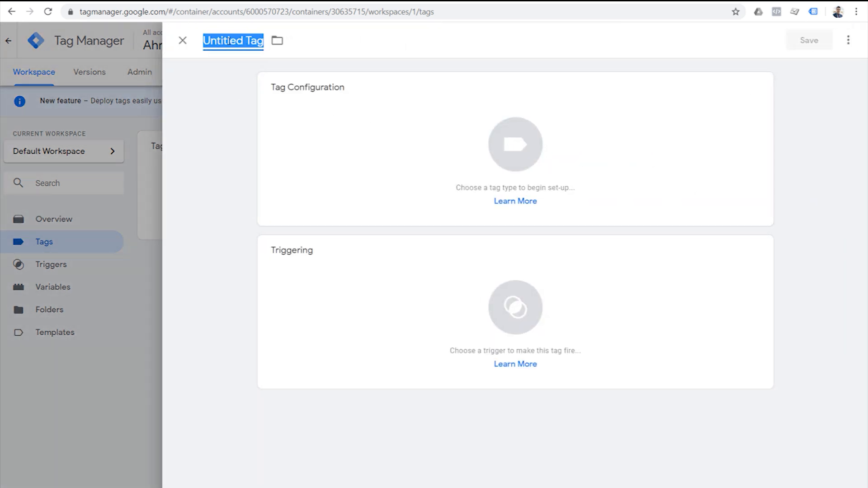
type("GA - Pageview")
left_click(476, 175)
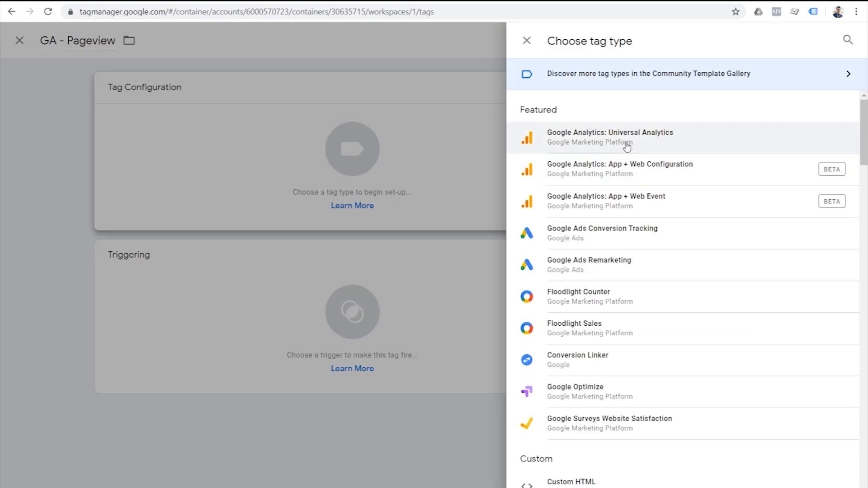
left_click(626, 147)
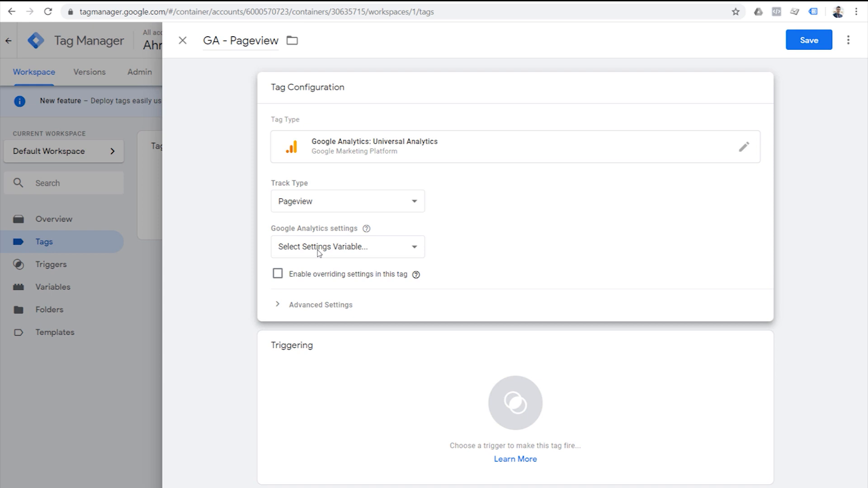
Enable overriding settings in the tag and fill its Tracking ID with the one copied from the shop's property settings in Google Analytics.
left_click(277, 275)
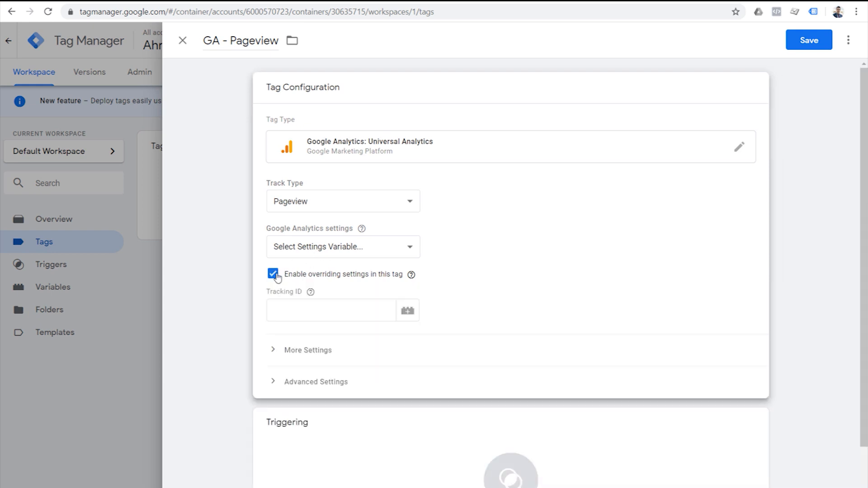
left_click(301, 312)
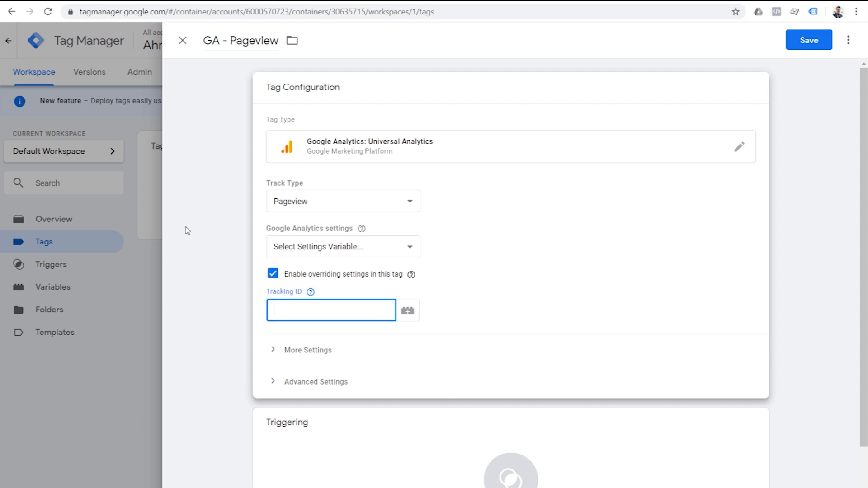
left_click(199, 1)
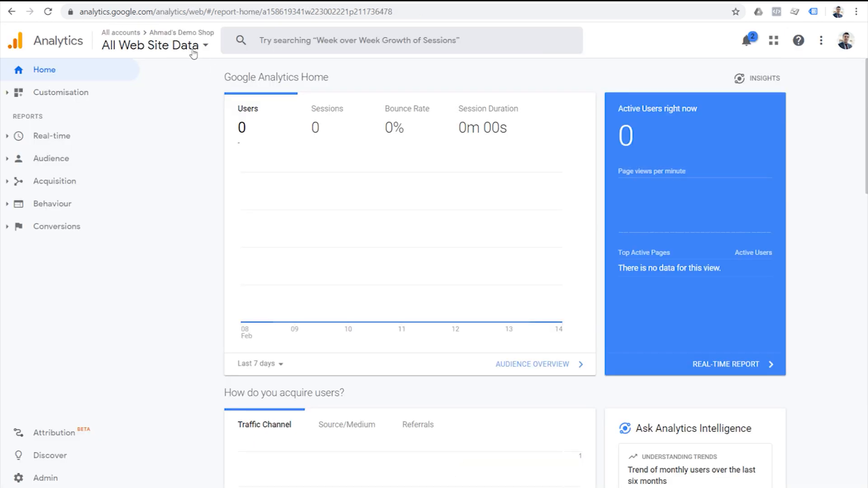
left_click(61, 479)
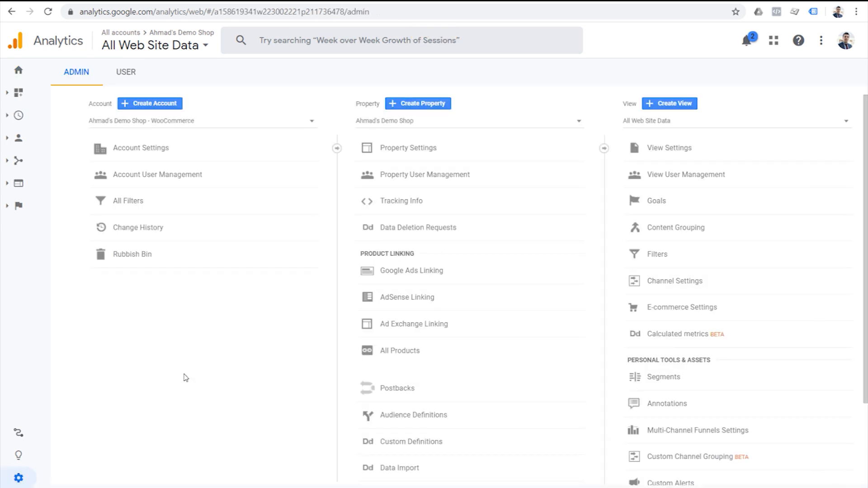
left_click(410, 151)
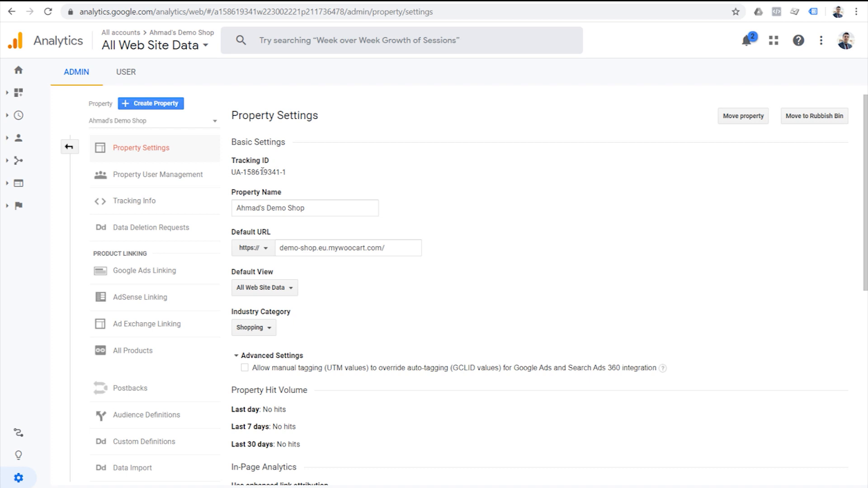
triple_click(259, 174)
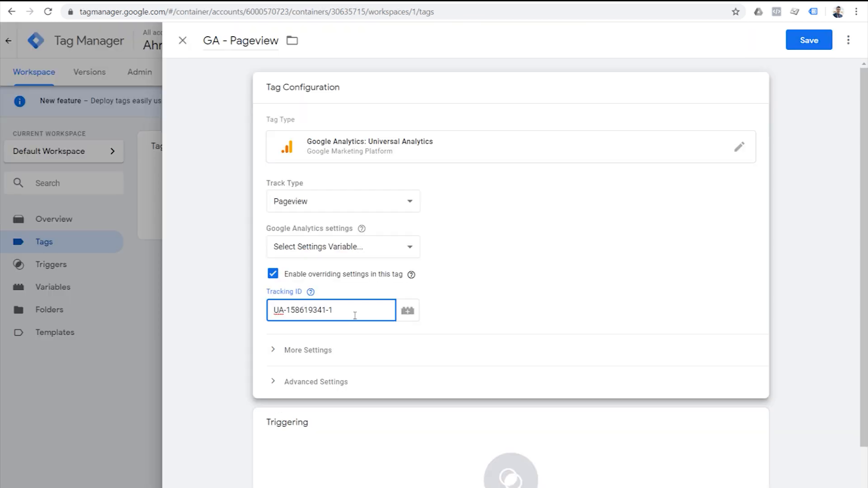
Set the GA - Pageview tag to fire on the All Pages trigger and save the tag.
scroll(481, 349, "down", 2)
left_click(536, 384)
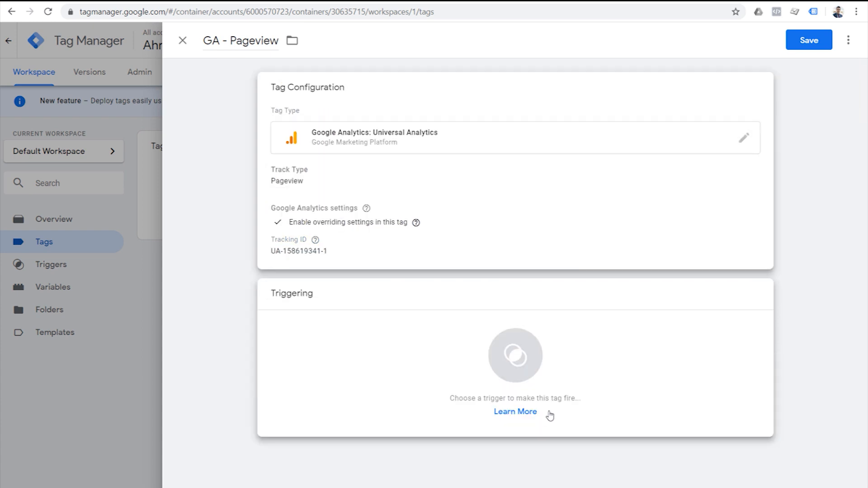
left_click(550, 415)
left_click(229, 90)
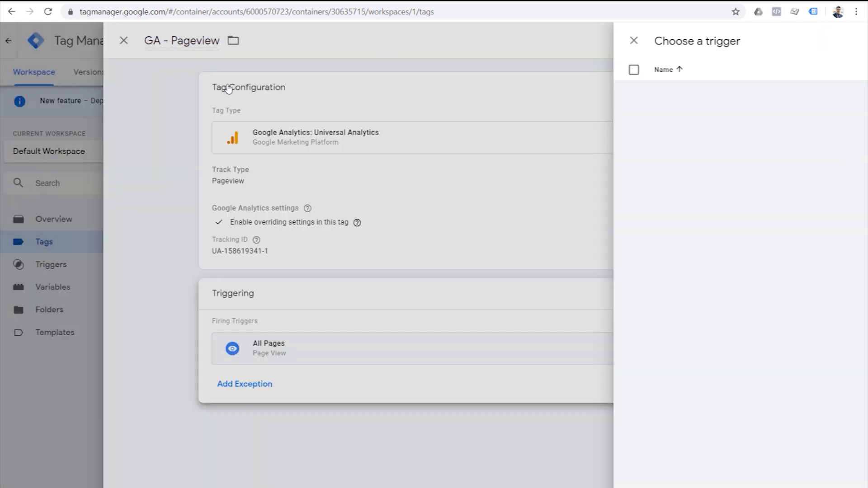
left_click(808, 43)
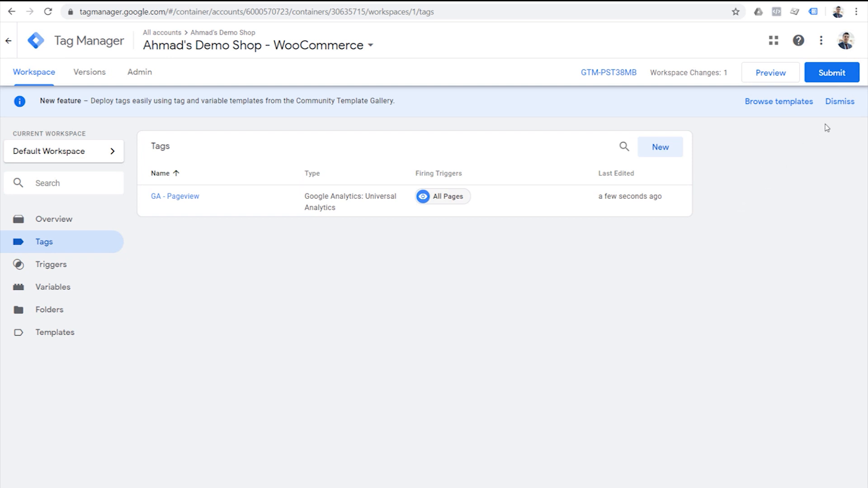
Dismiss the new feature notice and publish the workspace changes as a version named "Google Analytics Pageview".
left_click(835, 105)
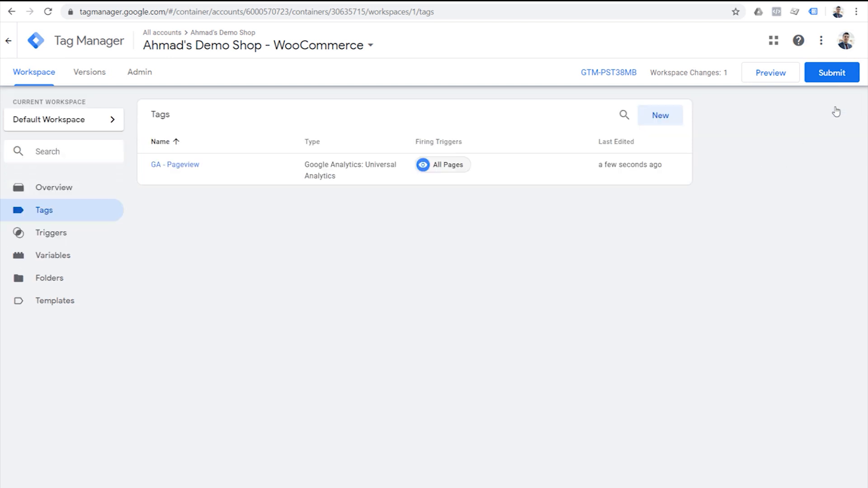
left_click(827, 74)
left_click(398, 168)
type("Google Analytics Pageview")
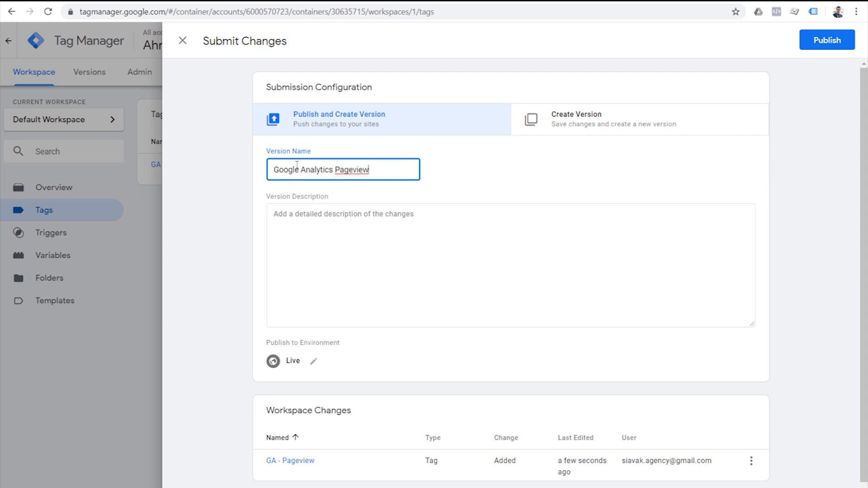
left_click(826, 42)
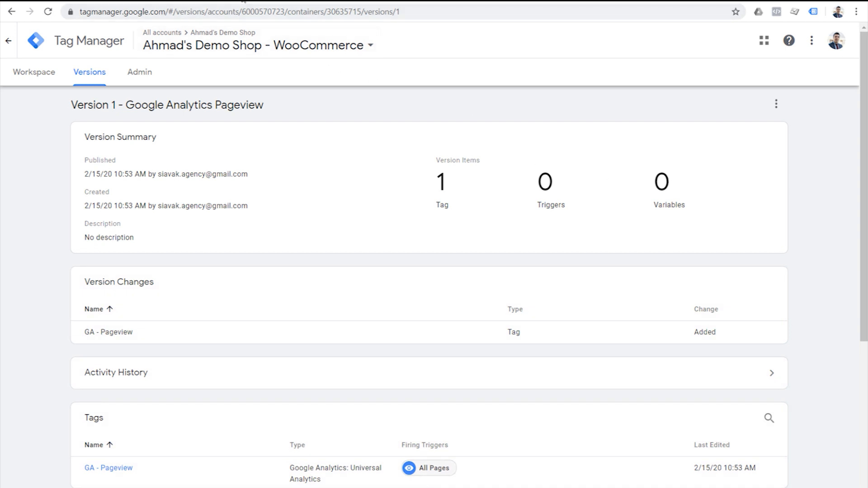
Switch to the shop's WordPress admin and search the plugins available for installation for "Google Tag manager".
left_click(301, 0)
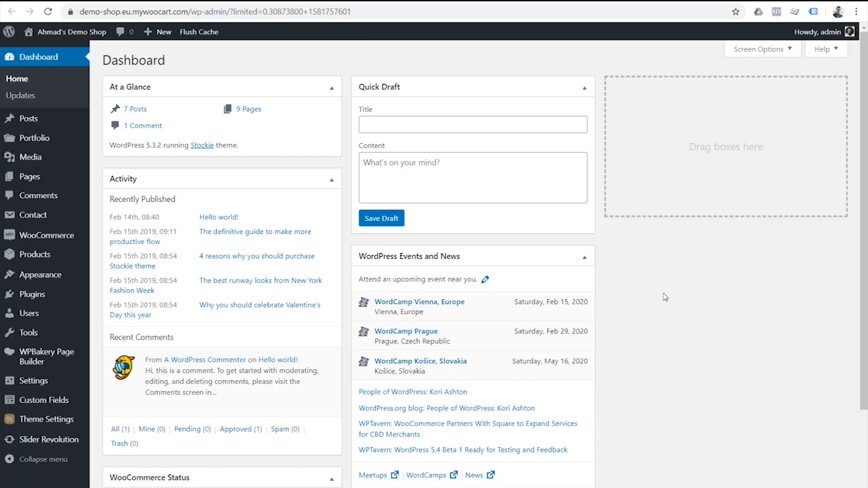
mouse_move(66, 240)
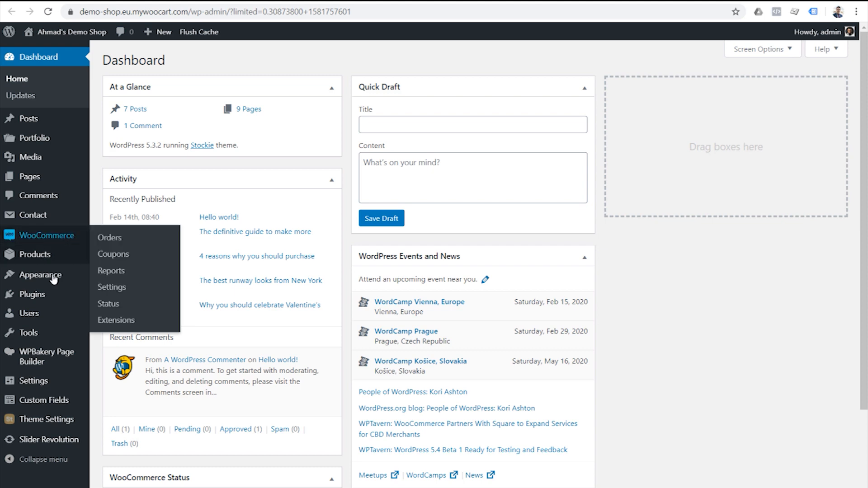
left_click(45, 296)
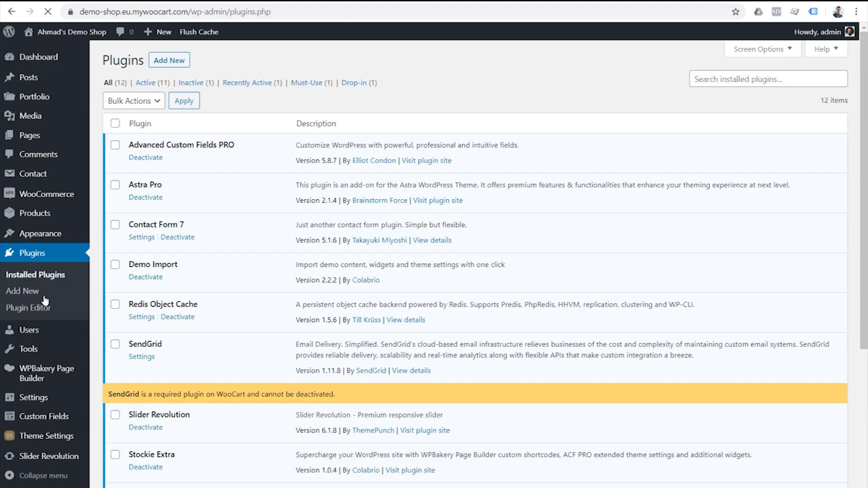
left_click(169, 61)
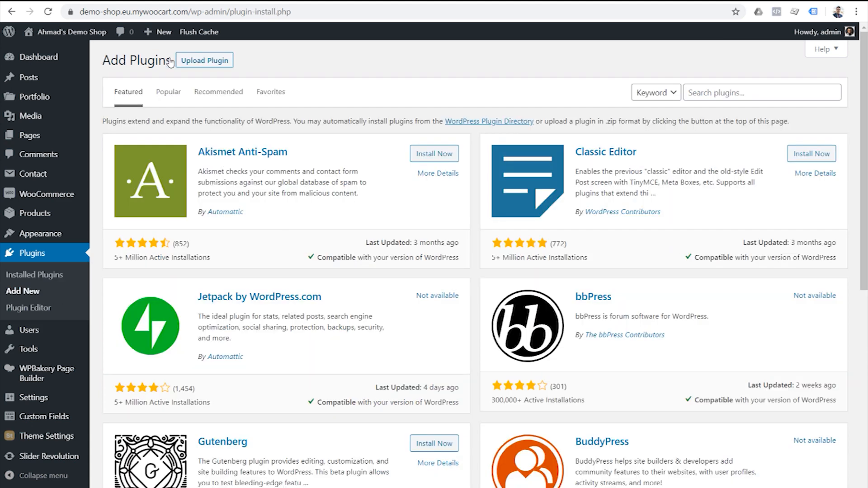
left_click(732, 93)
type("Google Tag manage")
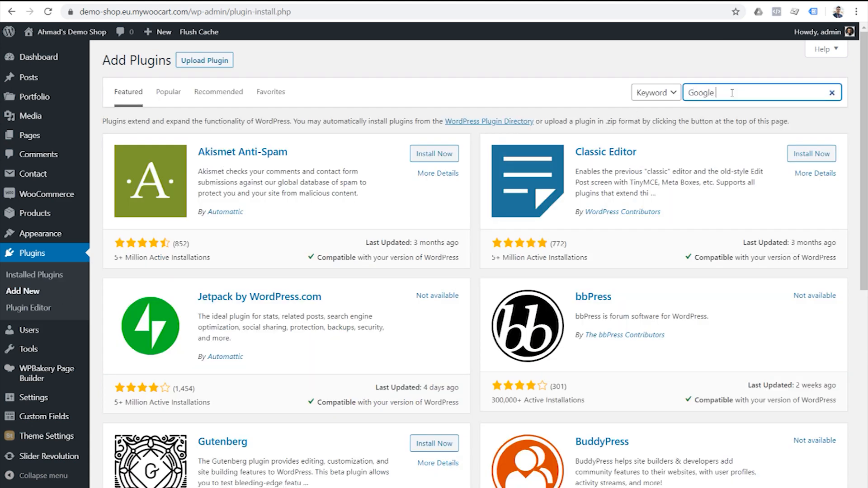
type("r")
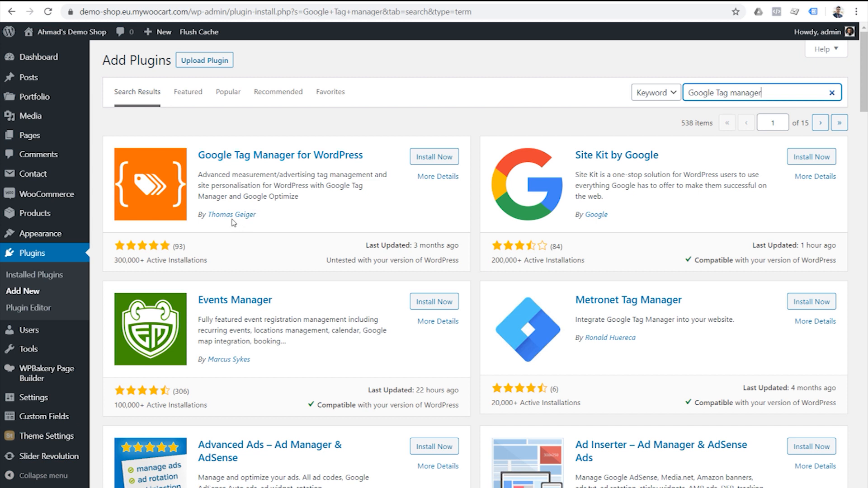
Install and activate the Google Tag Manager for WordPress plugin and open its settings.
left_click(448, 158)
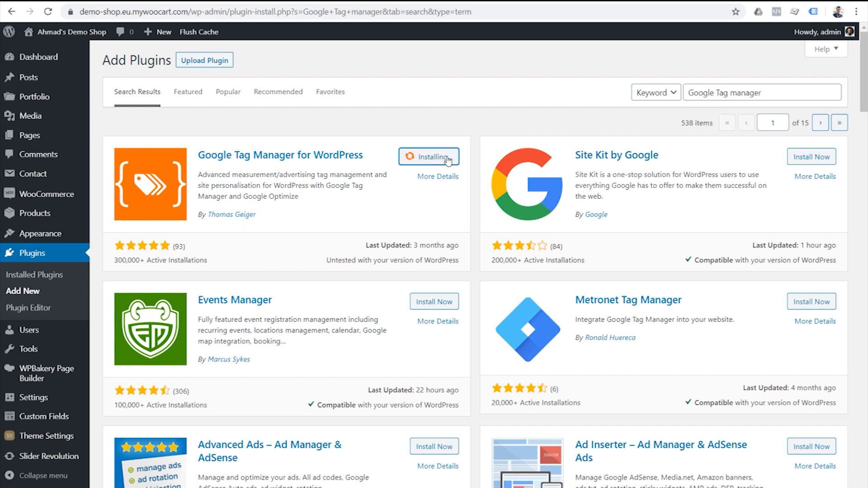
left_click(440, 157)
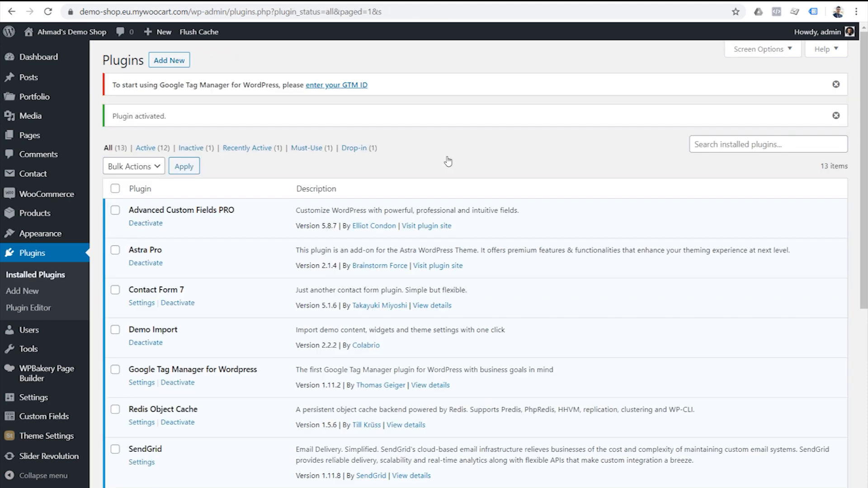
left_click(146, 387)
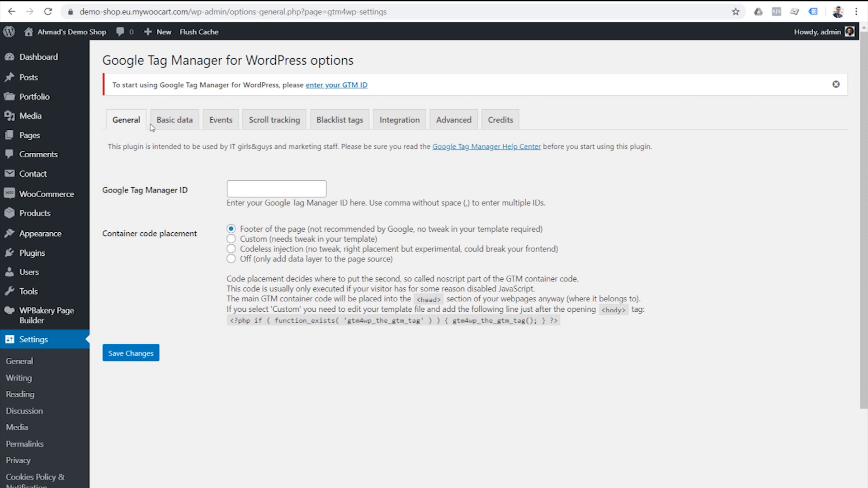
left_click_drag(114, 87, 175, 86)
left_click(139, 85)
Switch to Tag Manager and copy the container ID from the head snippet in the Install Google Tag Manager instructions.
left_click(469, 1)
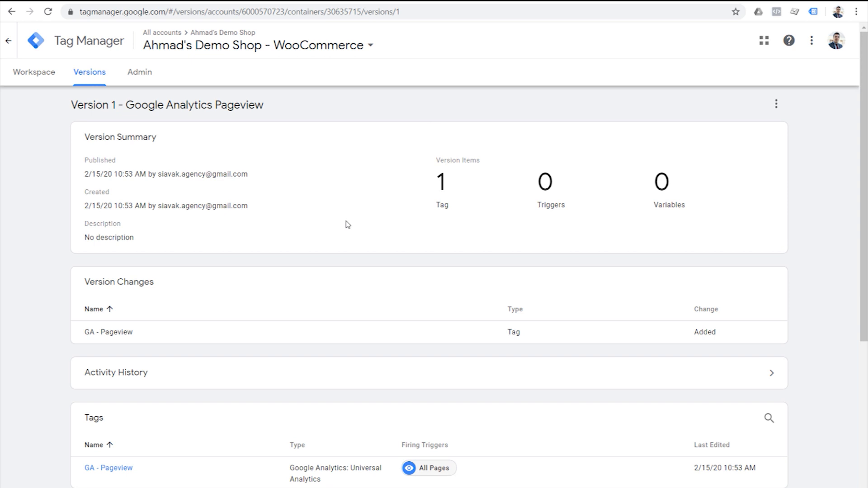
left_click(141, 77)
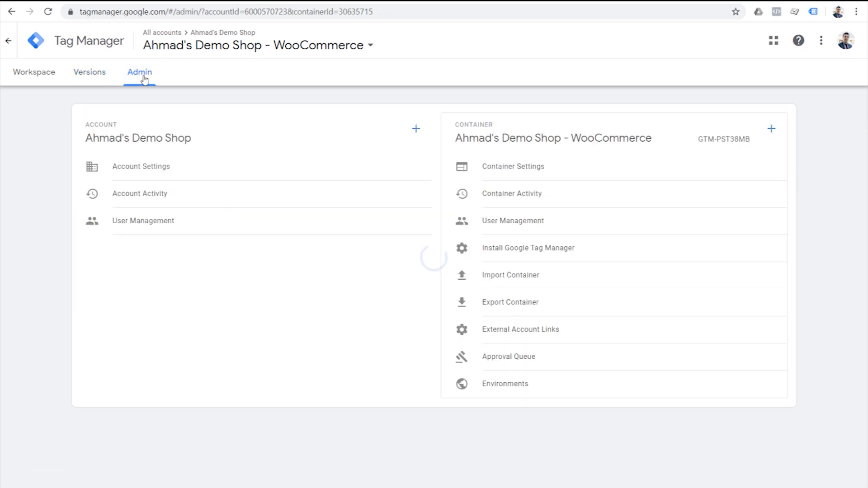
left_click(528, 256)
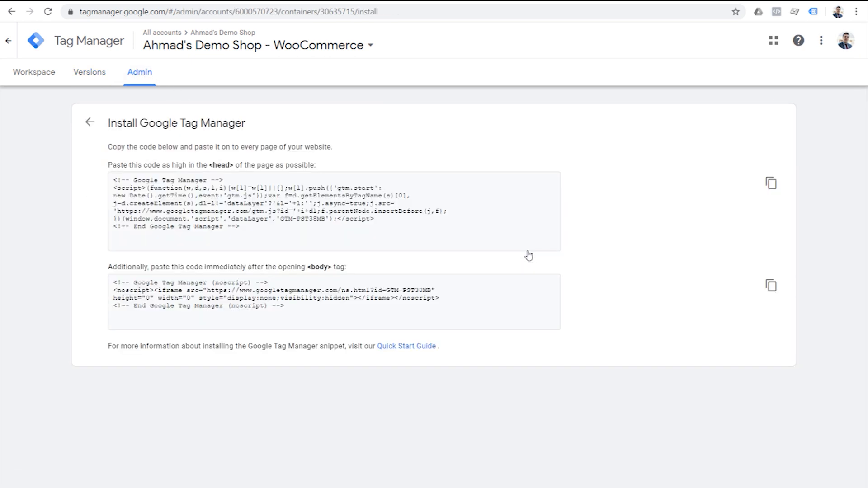
left_click_drag(281, 219, 325, 219)
key("ctrl+c")
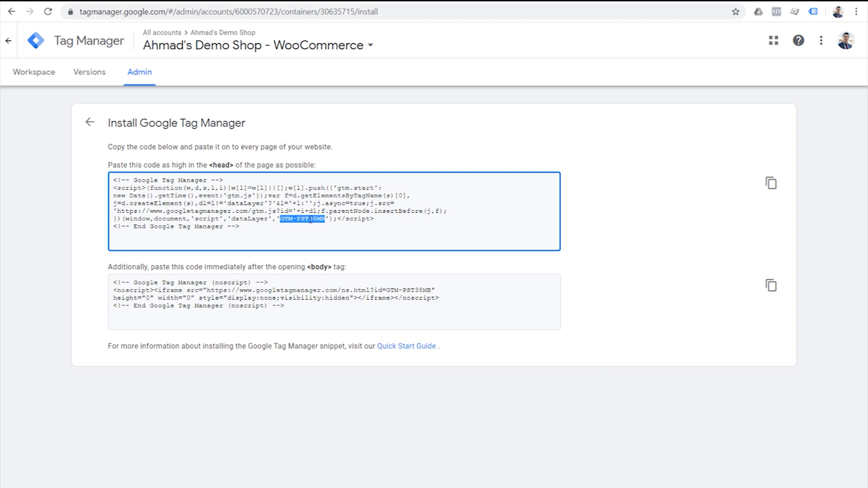
Fill the WordPress plugin's Google Tag Manager ID with the copied container ID and save the settings.
left_click(246, 0)
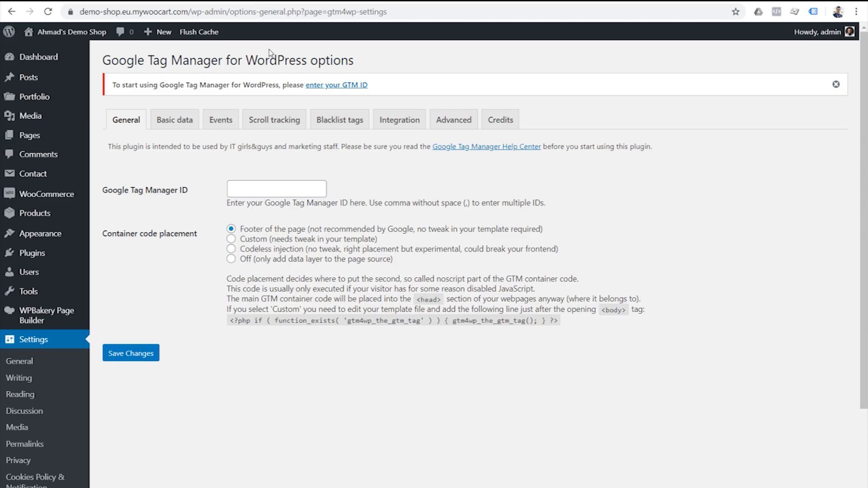
left_click(255, 190)
key("ctrl+v")
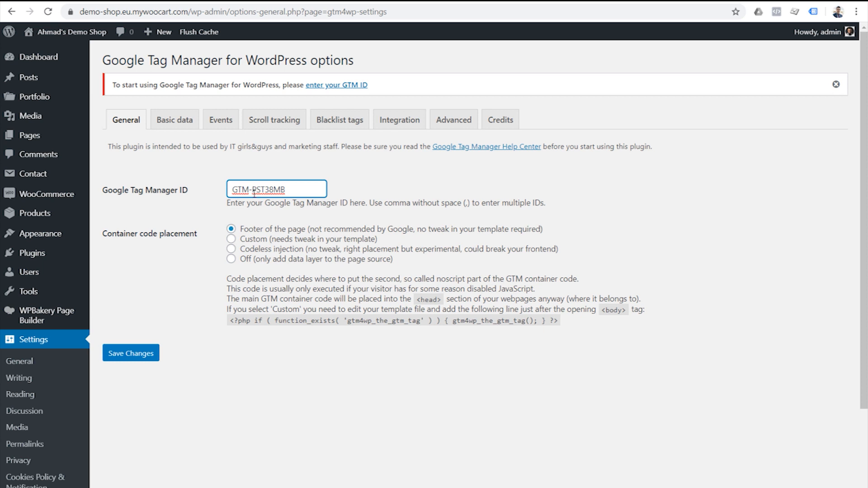
left_click(139, 354)
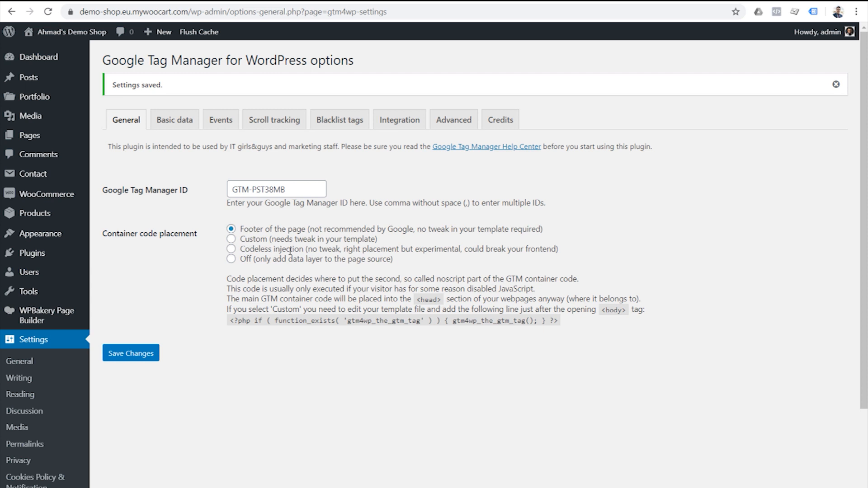
Compare the plugin's container code placement notes with the head and noscript body snippets in Tag Manager's install instructions.
scroll(245, 258, "down", 1)
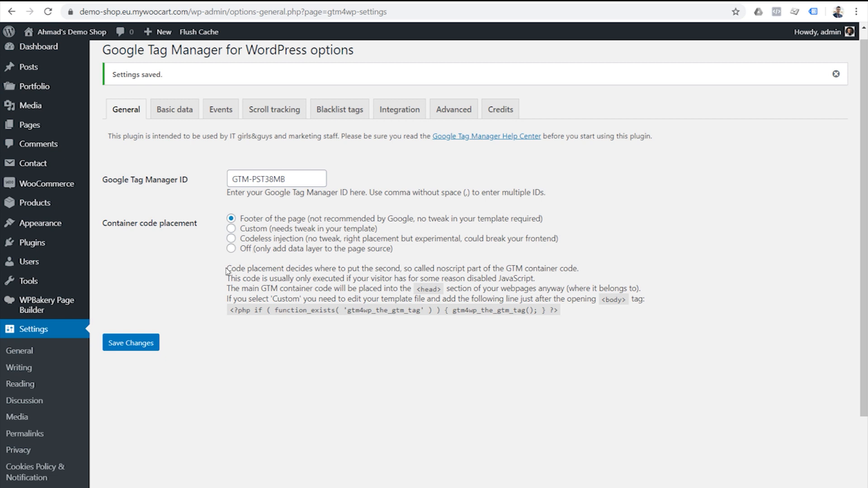
left_click_drag(230, 269, 537, 282)
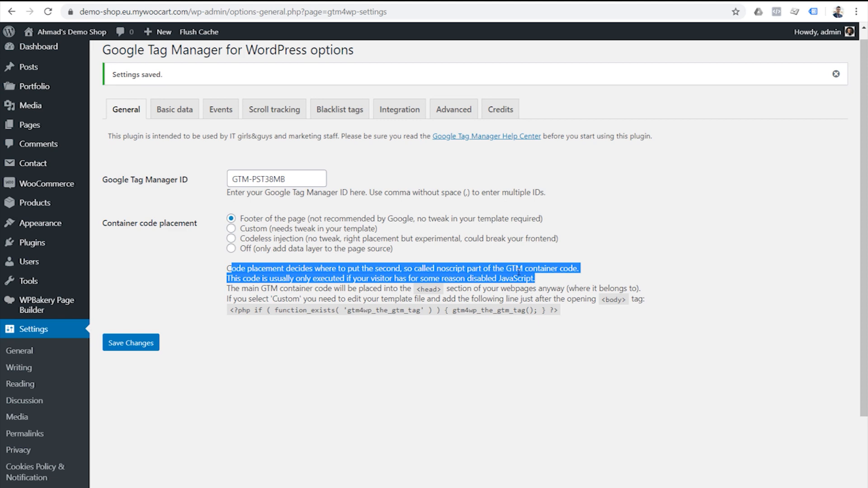
left_click(460, 3)
left_click(486, 234)
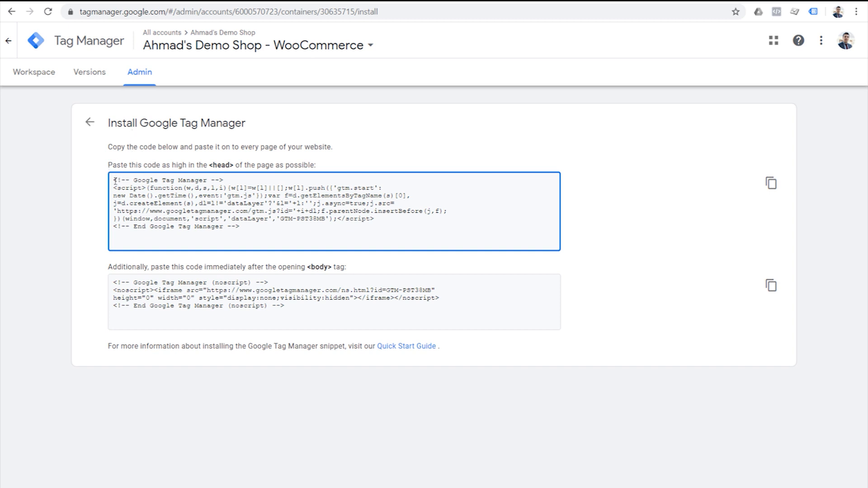
left_click_drag(114, 180, 277, 260)
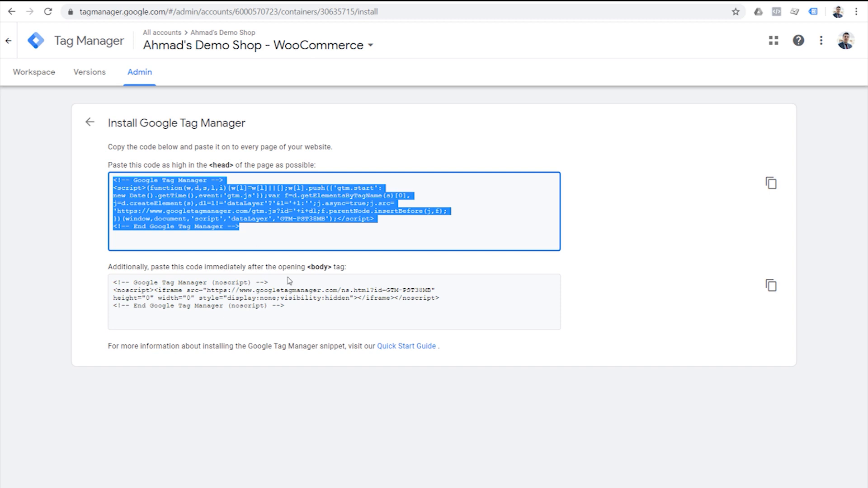
left_click_drag(296, 309, 111, 284)
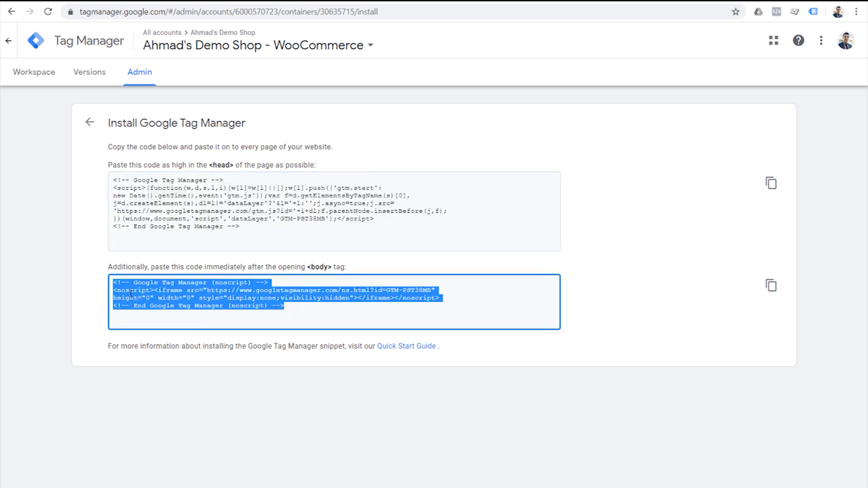
double_click(132, 291)
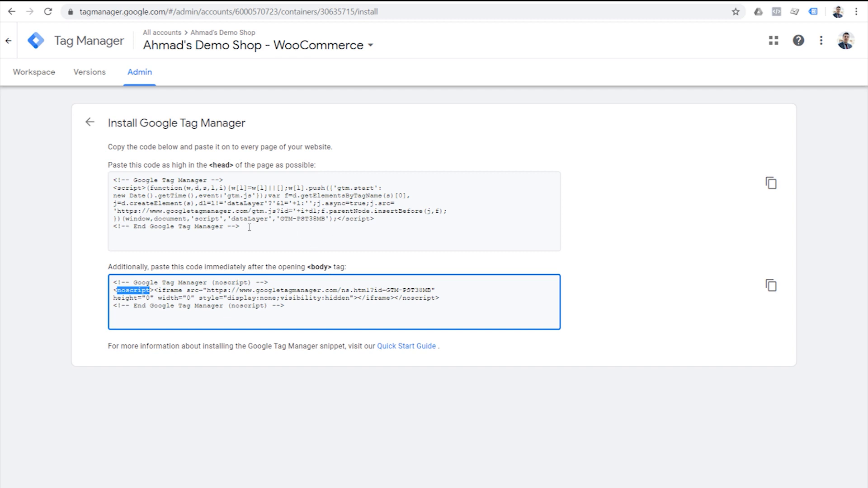
left_click_drag(249, 228, 107, 181)
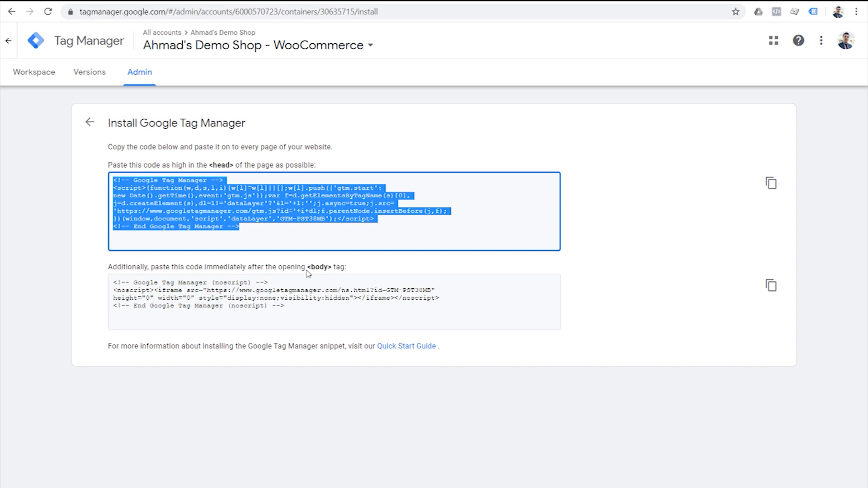
left_click_drag(154, 290, 294, 298)
left_click(384, 303)
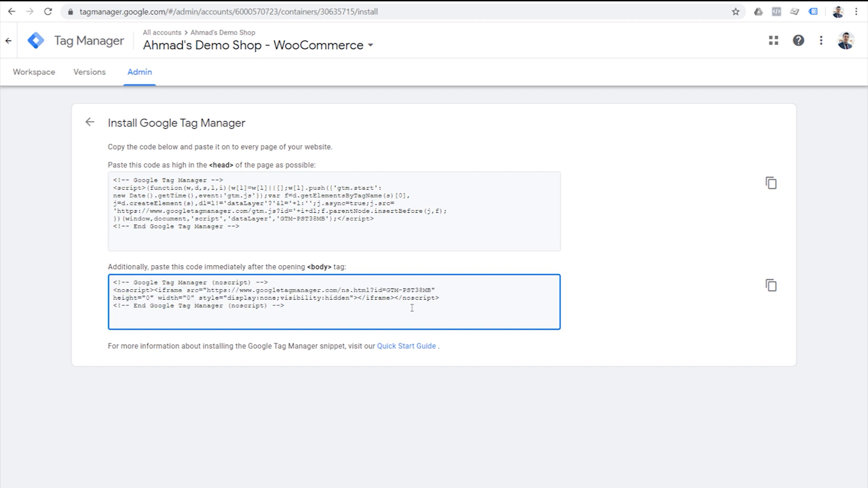
left_click_drag(281, 308, 111, 280)
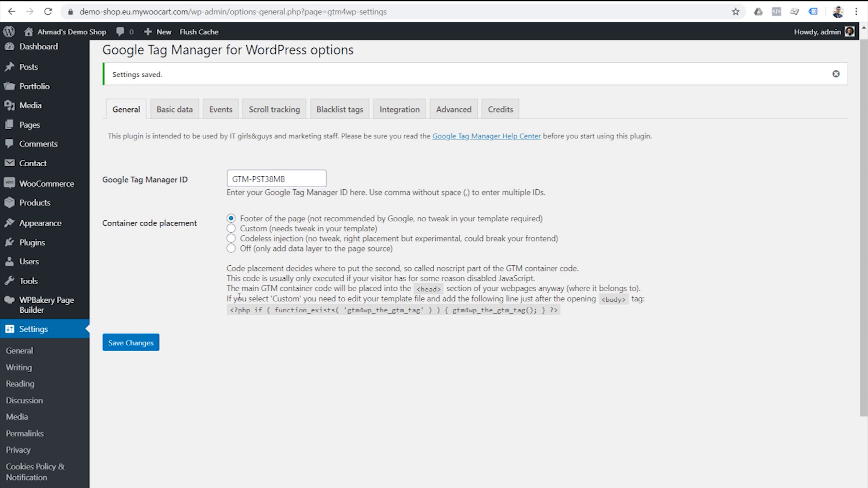
left_click_drag(226, 292, 569, 297)
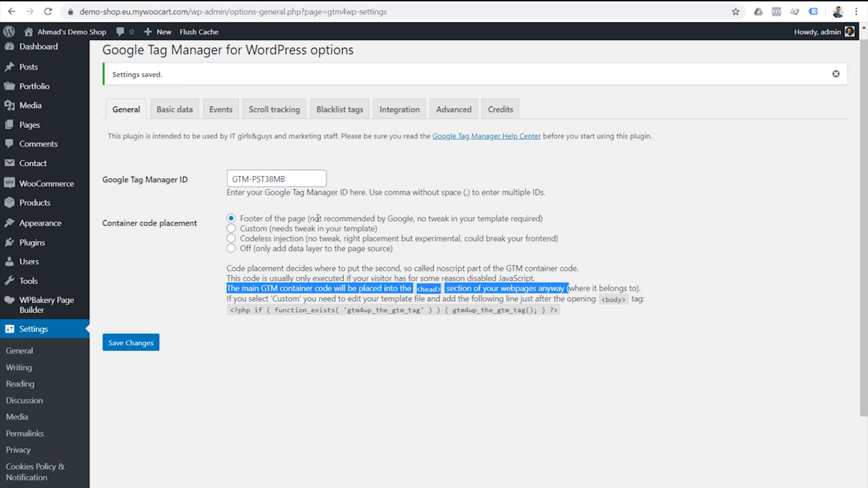
left_click(457, 270)
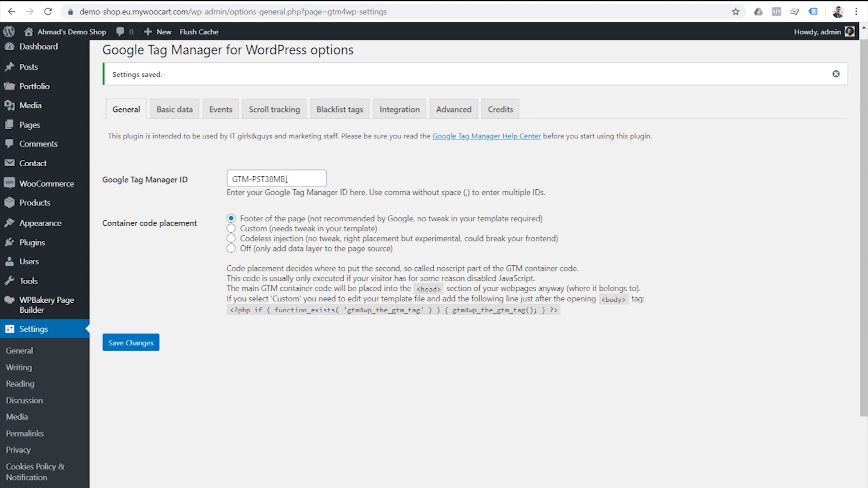
Start preview mode from the Tag Manager workspace, reload the shop's front page and enlarge the debug pane.
left_click(460, 3)
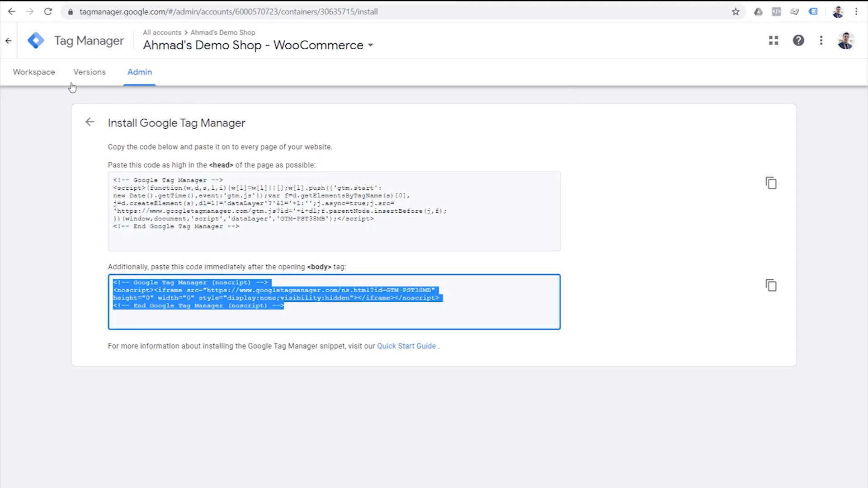
left_click(33, 75)
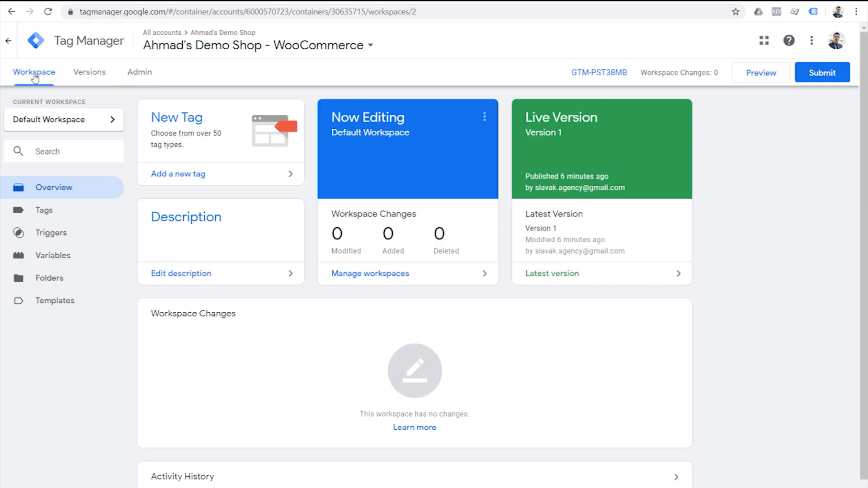
left_click(768, 76)
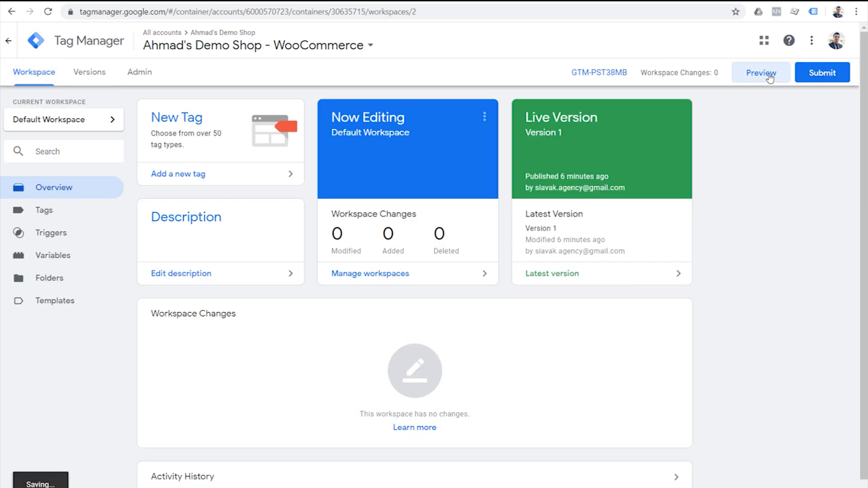
left_click(332, 1)
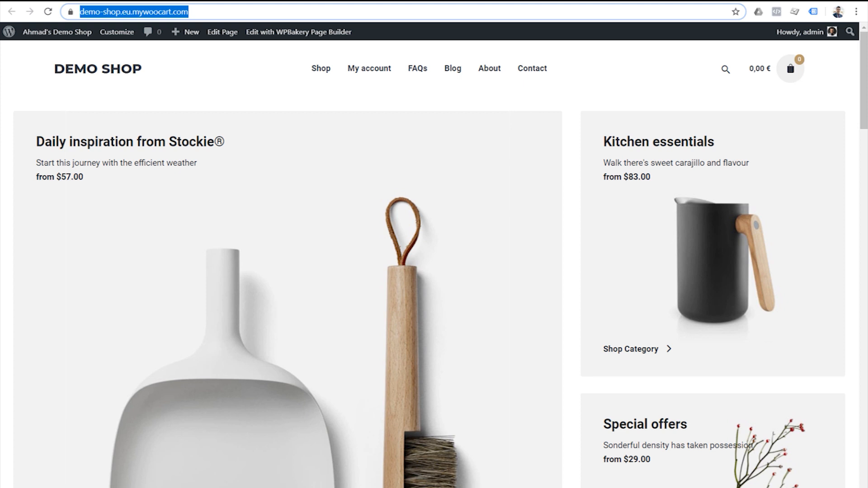
left_click(47, 11)
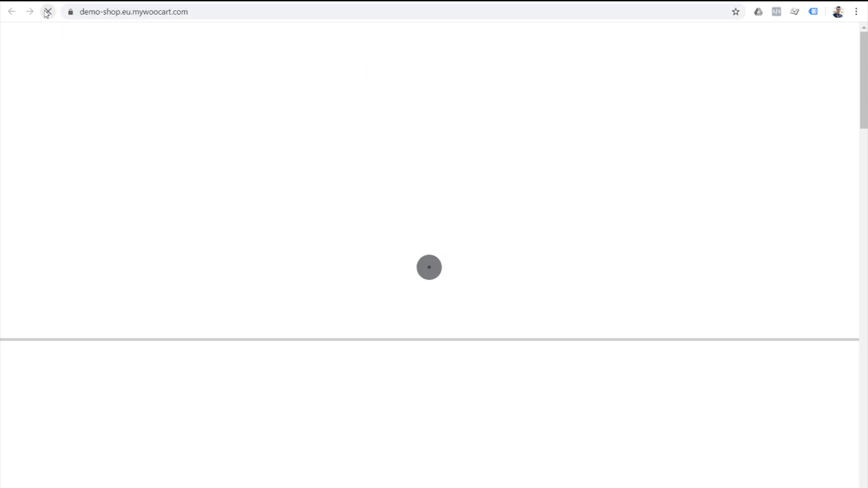
left_click_drag(385, 339, 391, 287)
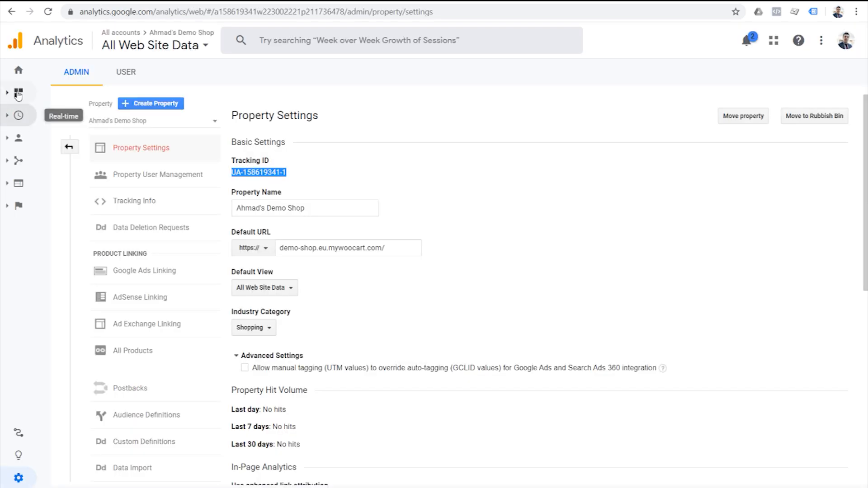
Examine the active users, pages and locations in the real-time Overview report of Google Analytics.
left_click(20, 116)
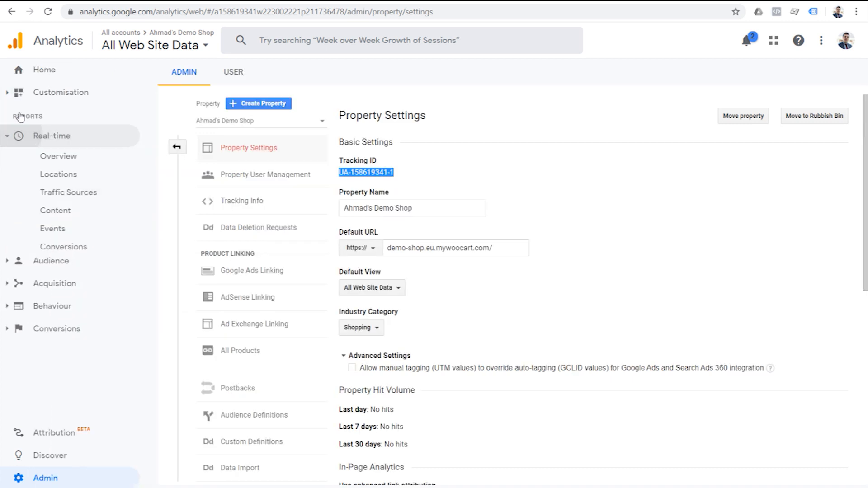
left_click(66, 157)
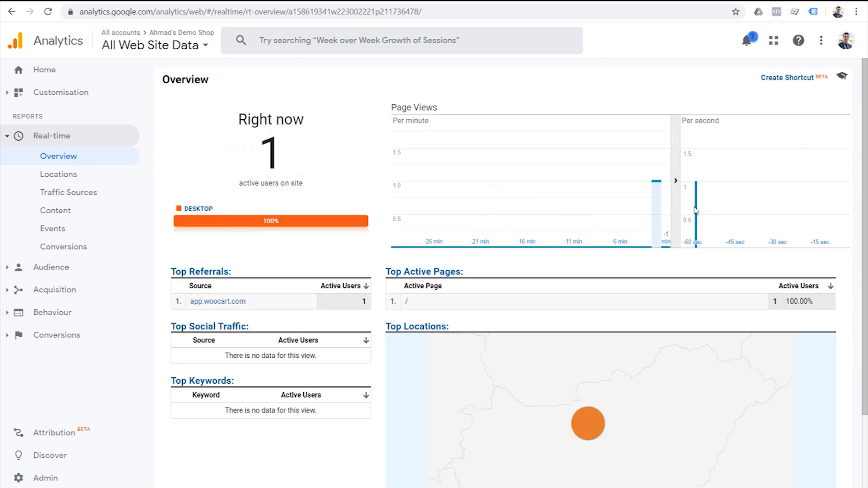
scroll(697, 364, "down", 3)
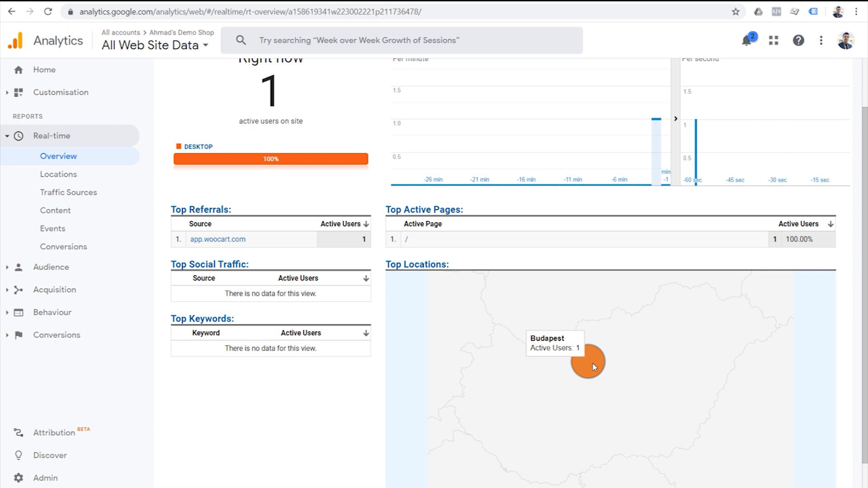
scroll(592, 364, "up", 3)
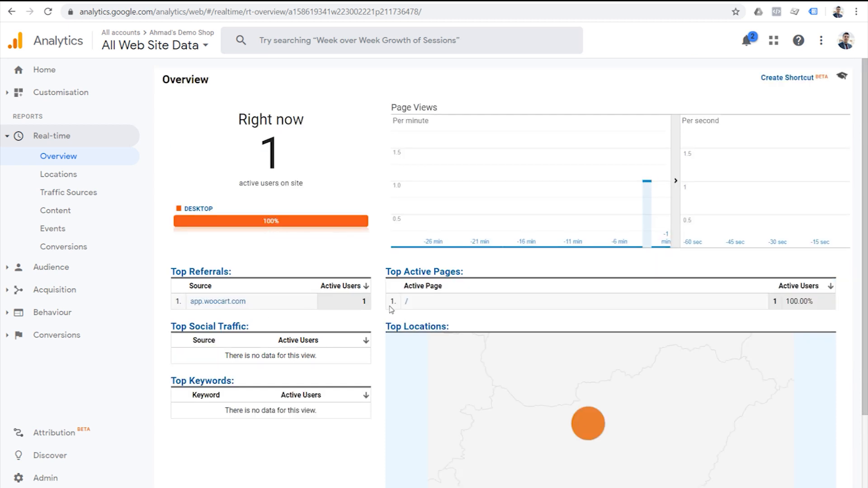
left_click(71, 176)
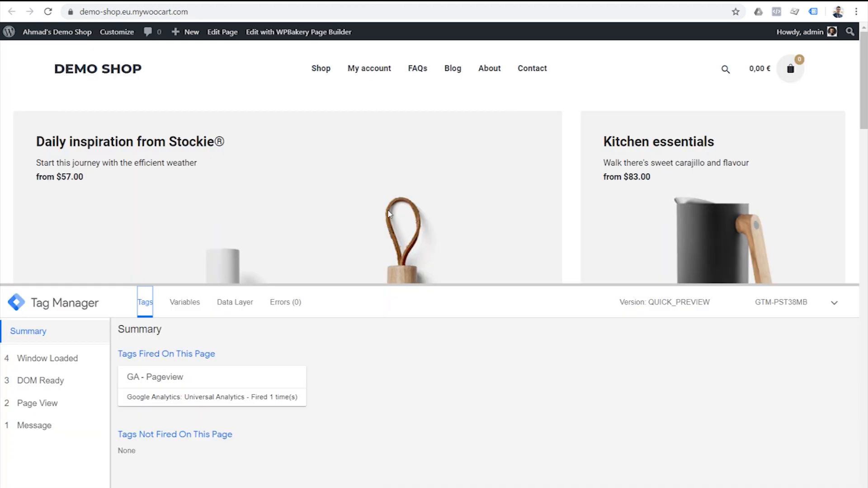
Inspect the data layer of the Message entry in the Tag Manager debug pane on the shop's front page.
left_click(424, 304)
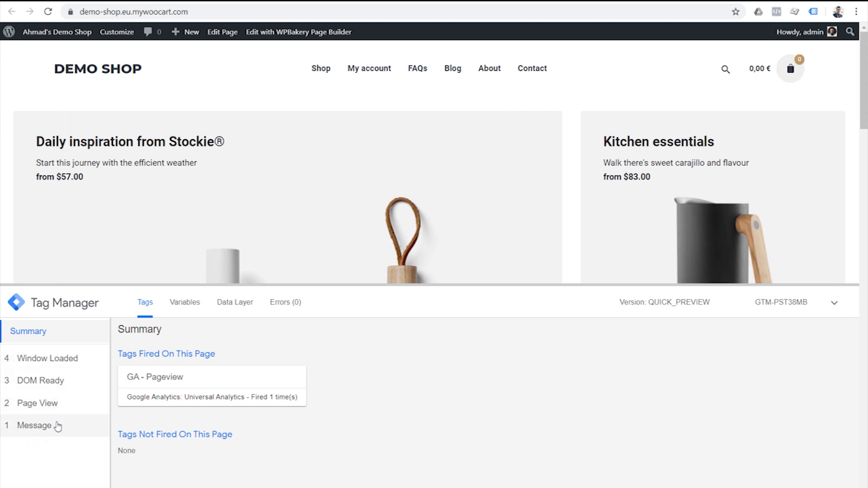
left_click(59, 431)
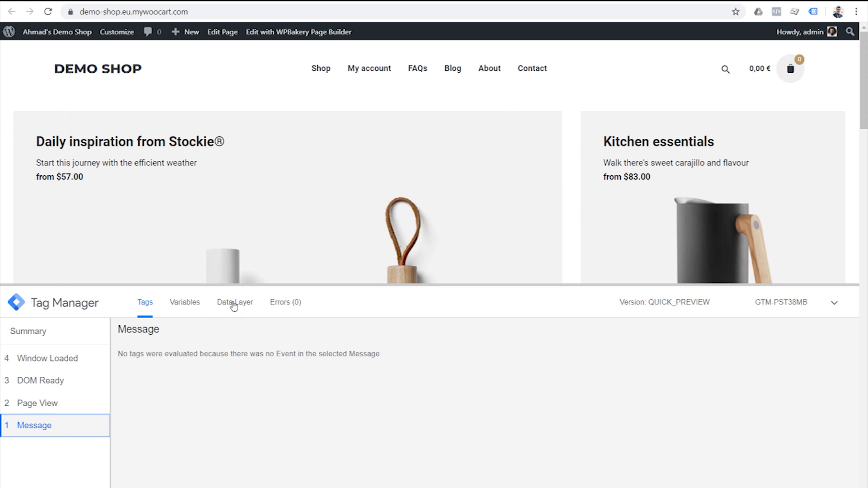
left_click(235, 307)
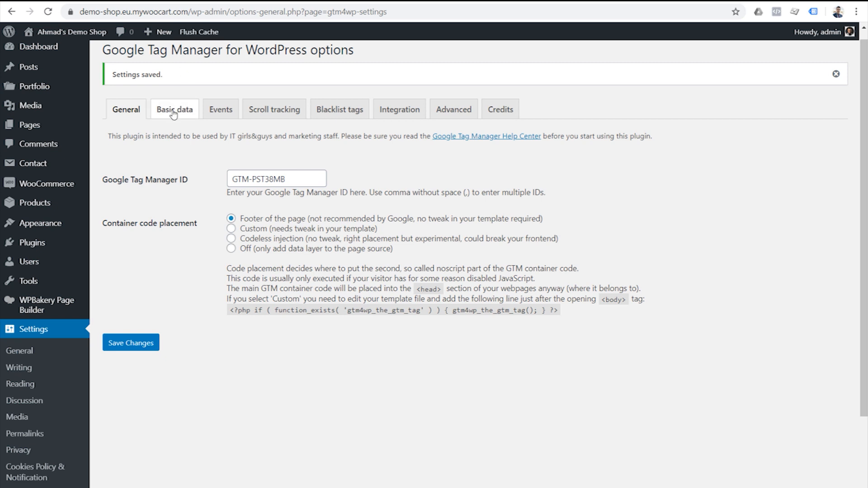
Enable post author ID, date, title, count, ID, format and terms in the plugin's basic post data and save the changes.
left_click(173, 112)
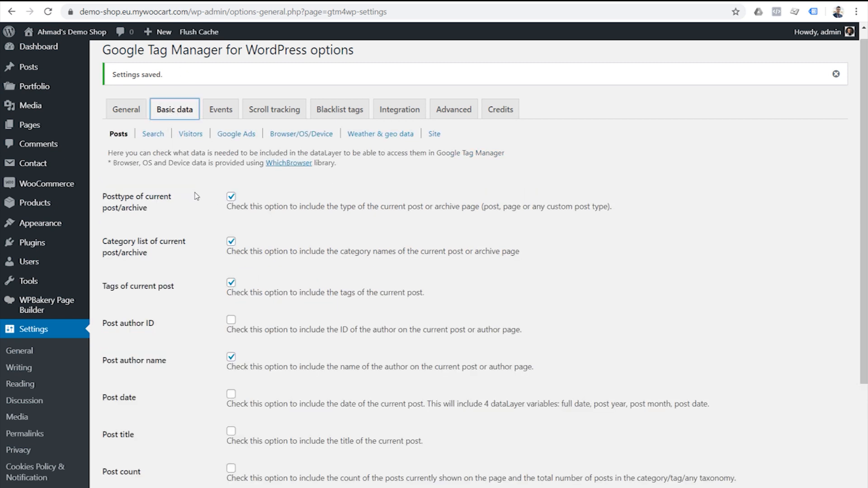
scroll(197, 197, "down", 1)
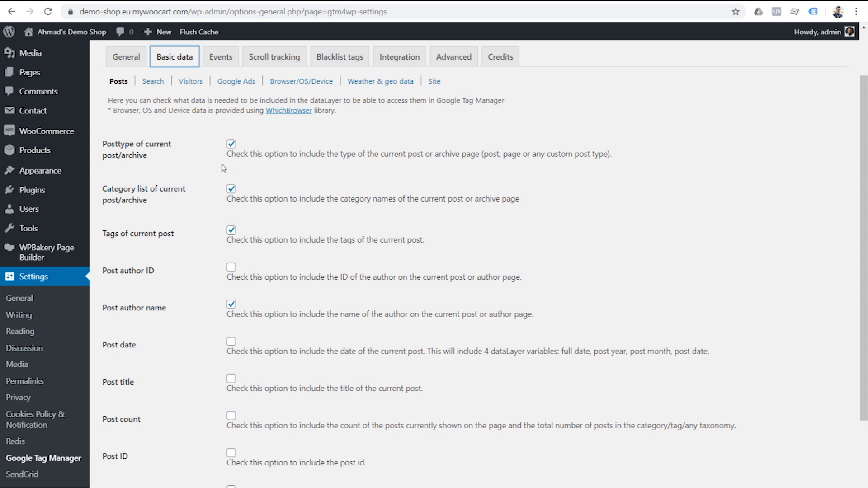
scroll(163, 167, "down", 1)
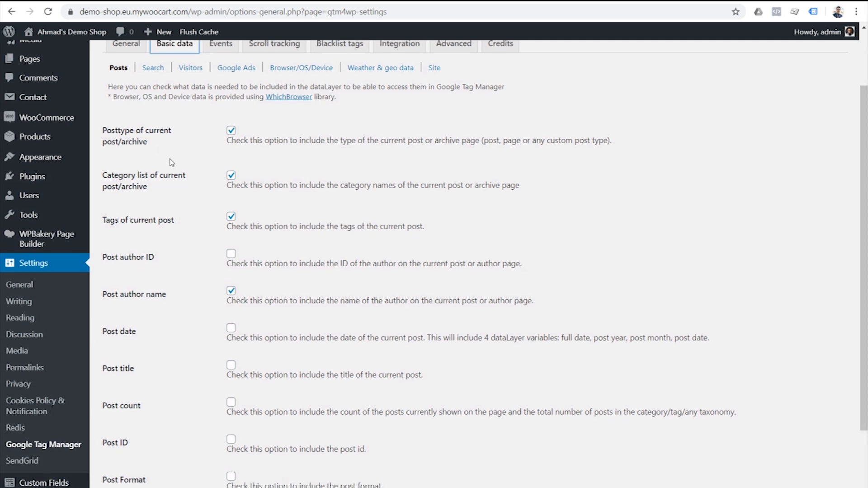
scroll(196, 182, "down", 1)
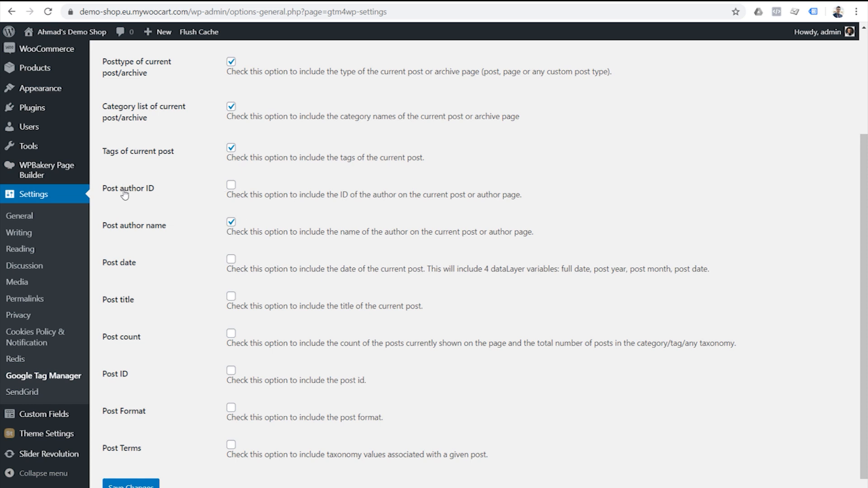
left_click(231, 187)
left_click(231, 262)
left_click(231, 296)
left_click(231, 334)
left_click(230, 372)
left_click(231, 408)
left_click(231, 445)
scroll(190, 347, "down", 1)
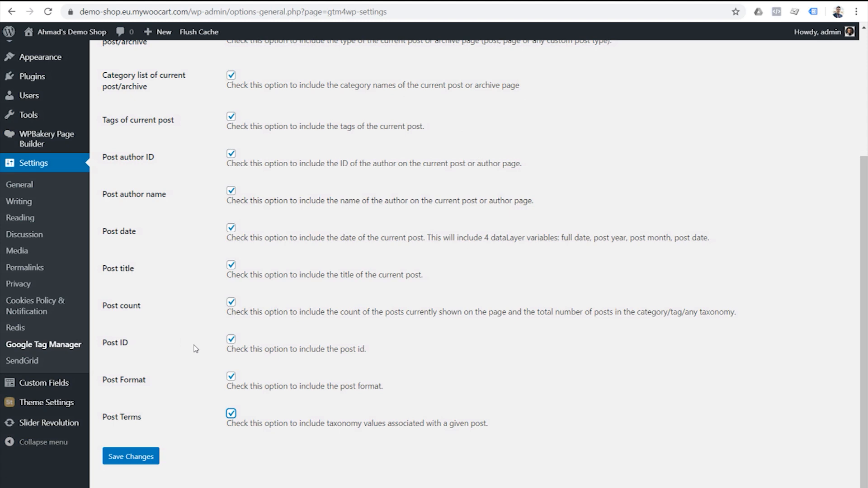
scroll(195, 349, "up", 5)
scroll(195, 349, "down", 4)
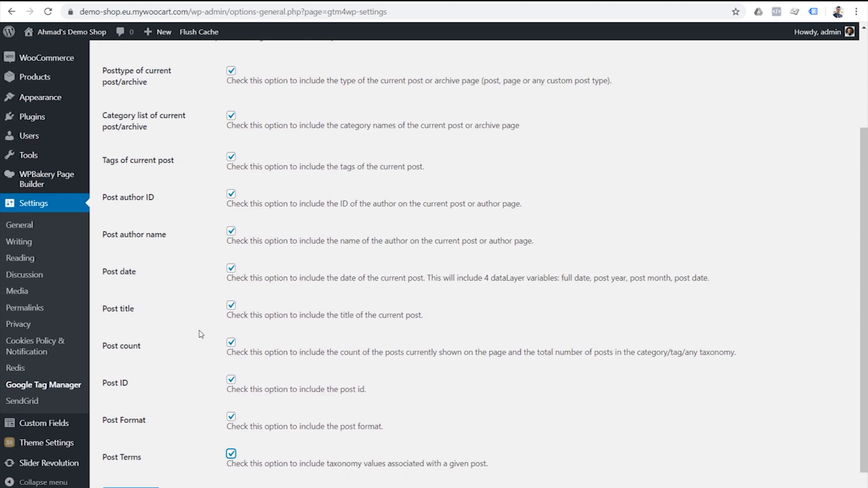
left_click(152, 486)
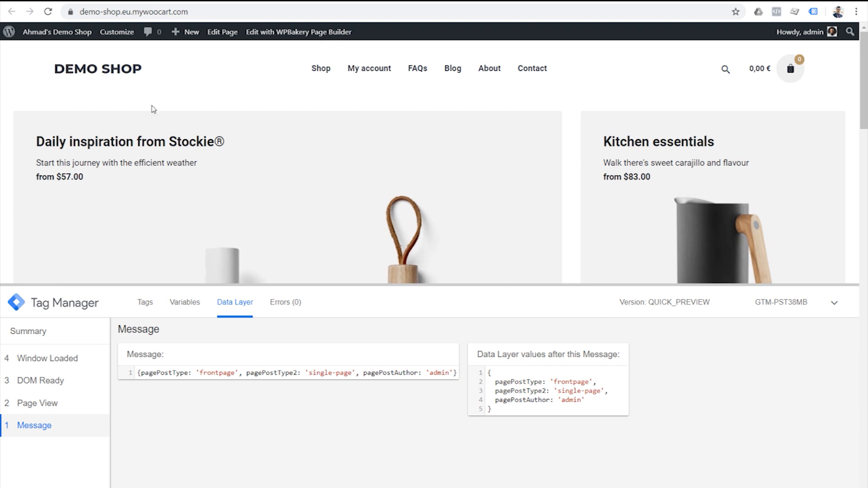
Reload the shop's front page and inspect the post data in the Message entry's data layer in the enlarged debug pane.
left_click(48, 12)
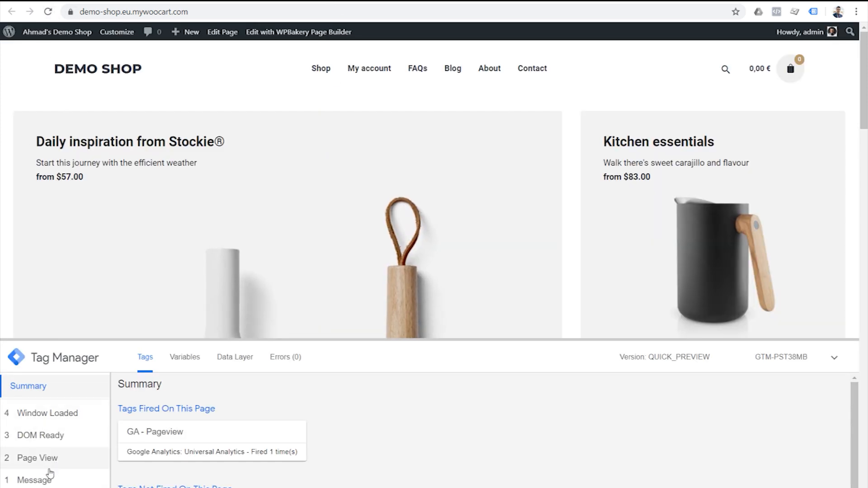
left_click(50, 482)
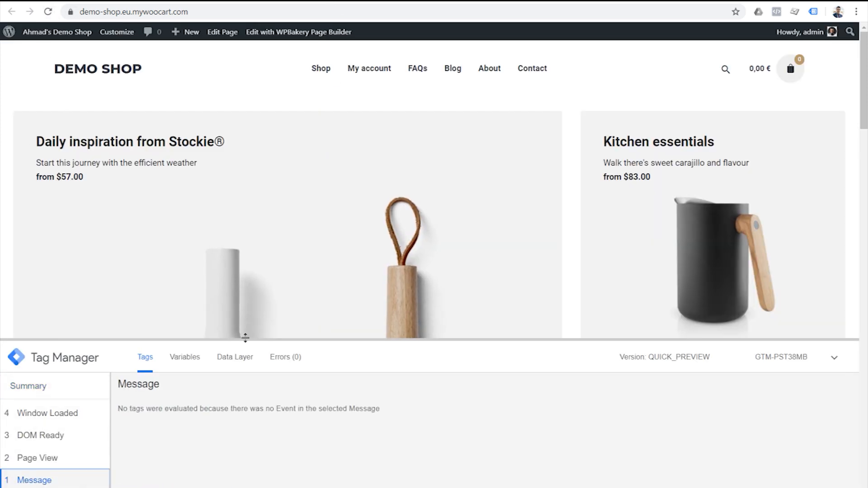
left_click_drag(243, 339, 246, 243)
left_click(235, 261)
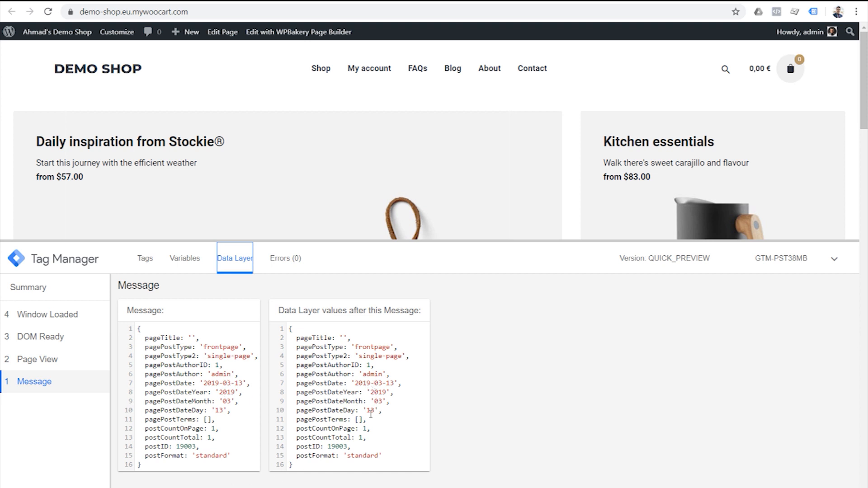
scroll(371, 414, "down", 1)
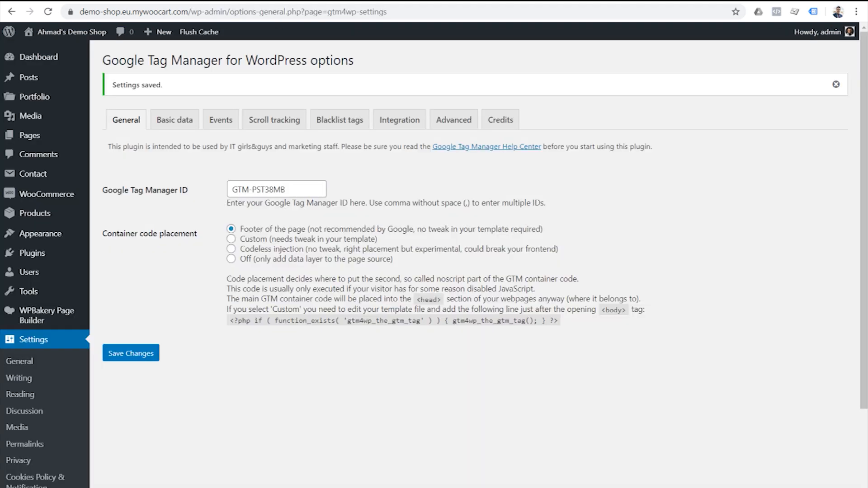
Enable logged-in status, user role, ID, name, email, creation date and visitor IP in the plugin's visitor data and save the changes.
left_click(174, 123)
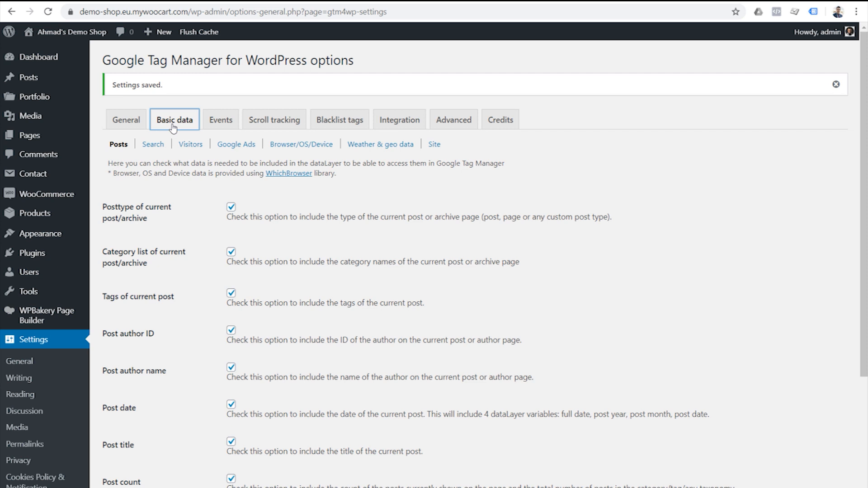
left_click(152, 146)
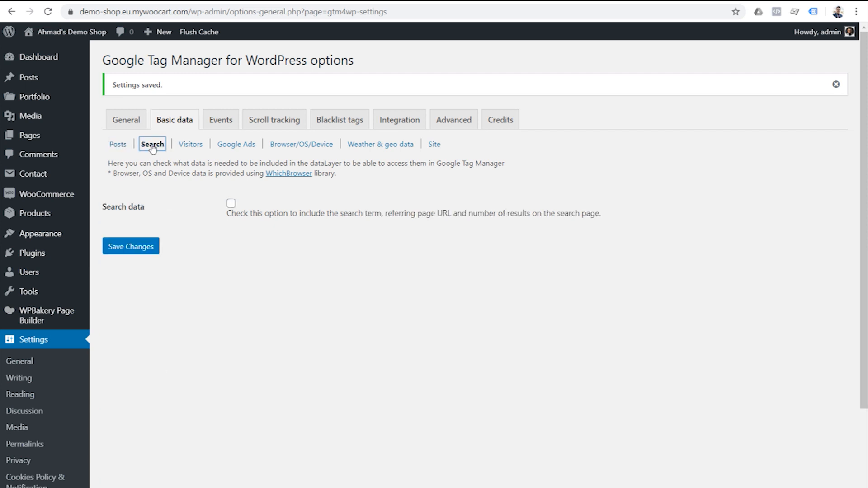
left_click(192, 145)
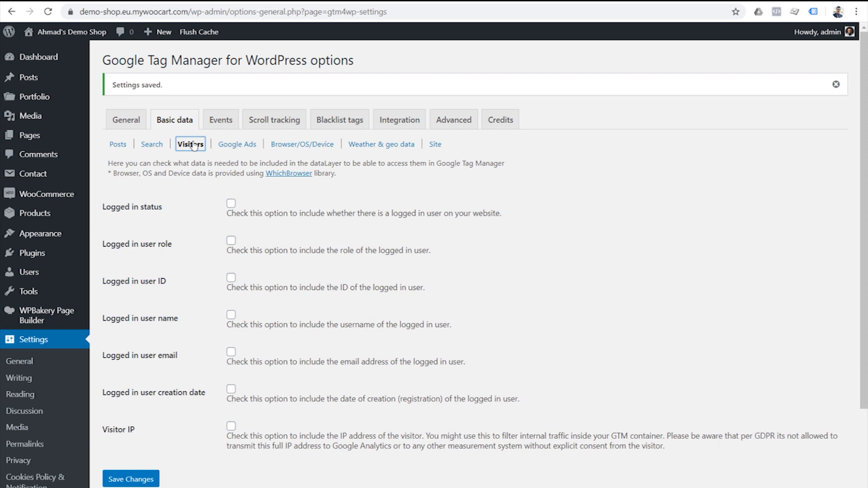
left_click(231, 205)
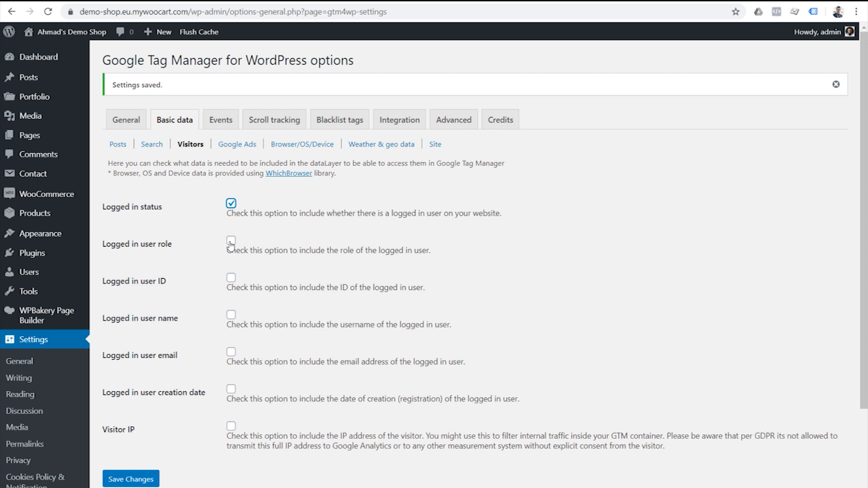
left_click(231, 244)
left_click(231, 279)
left_click(231, 315)
left_click(231, 354)
scroll(241, 356, "down", 1)
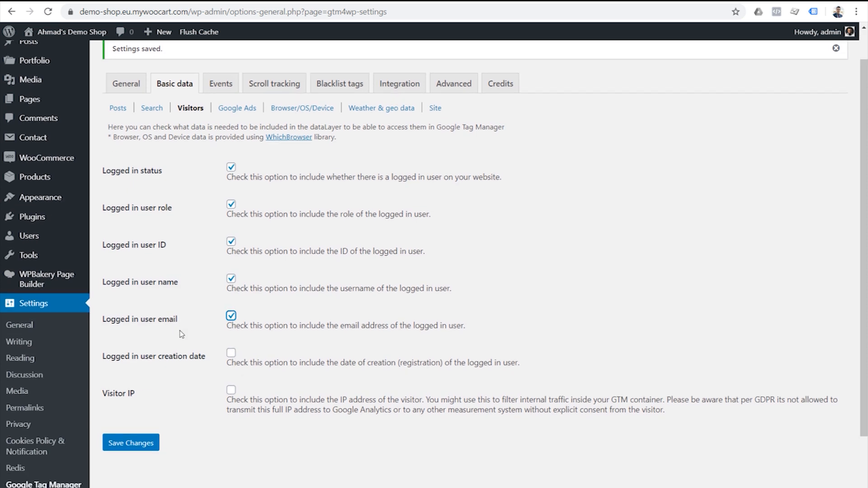
left_click(232, 353)
left_click(232, 390)
left_click(132, 444)
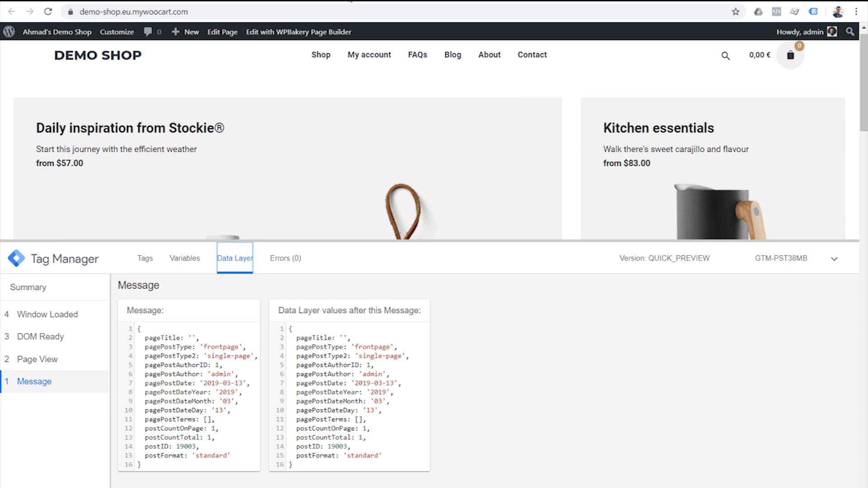
Reload the shop's front page and show the Message entry's full data layer by enlarging the debug pane.
left_click(48, 13)
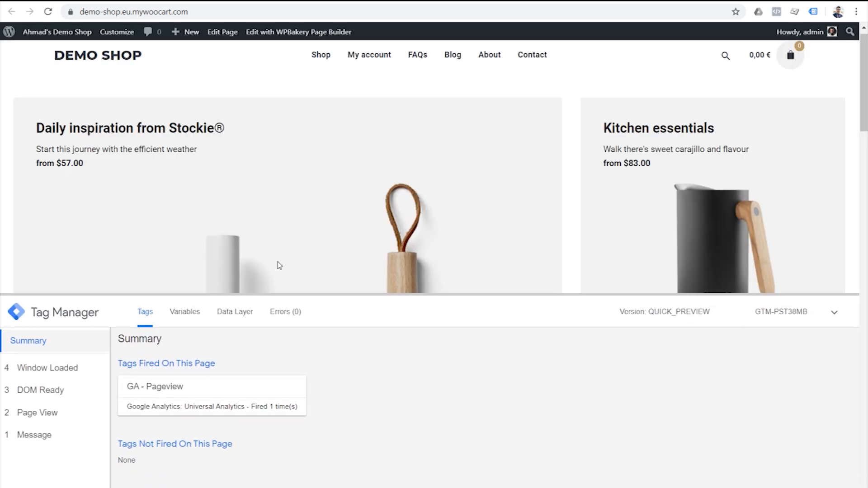
left_click(59, 376)
left_click(231, 255)
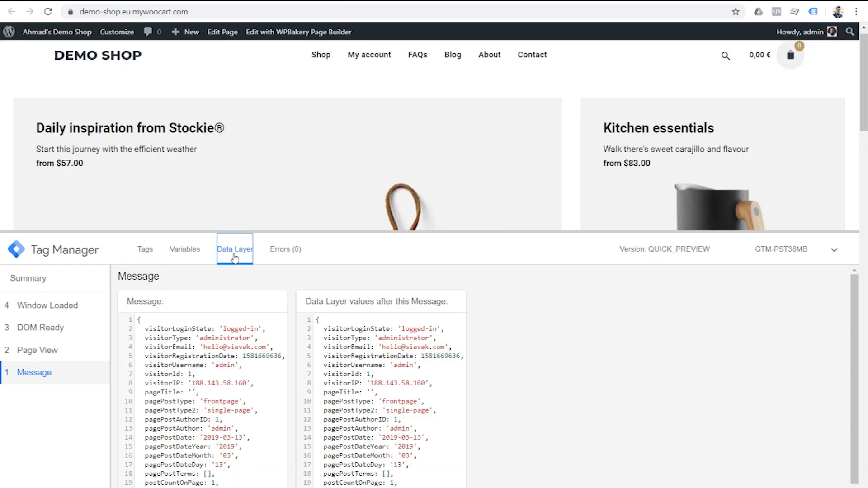
left_click_drag(332, 231, 324, 119)
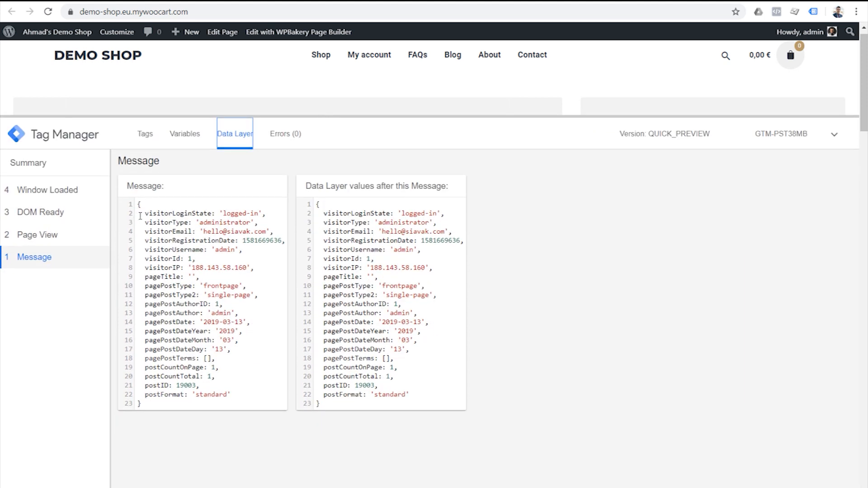
Examine the visitor entries in the data layer, especially the username and the visitorType value.
left_click_drag(141, 216, 254, 267)
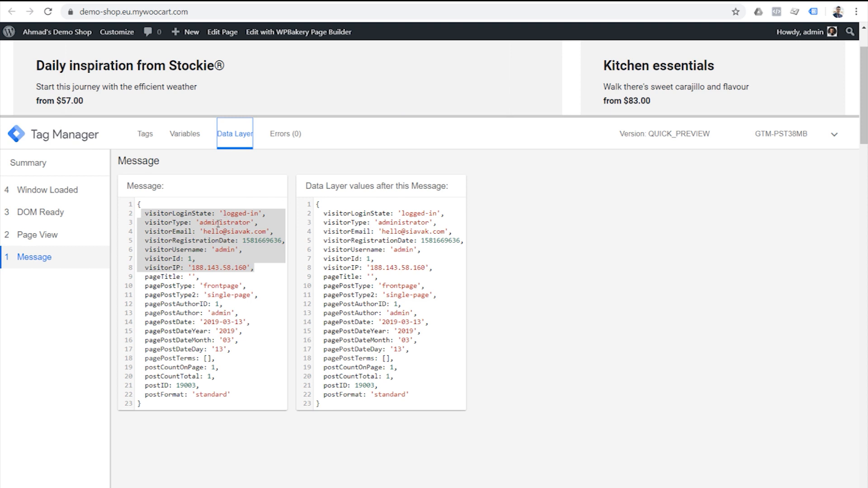
left_click(254, 241)
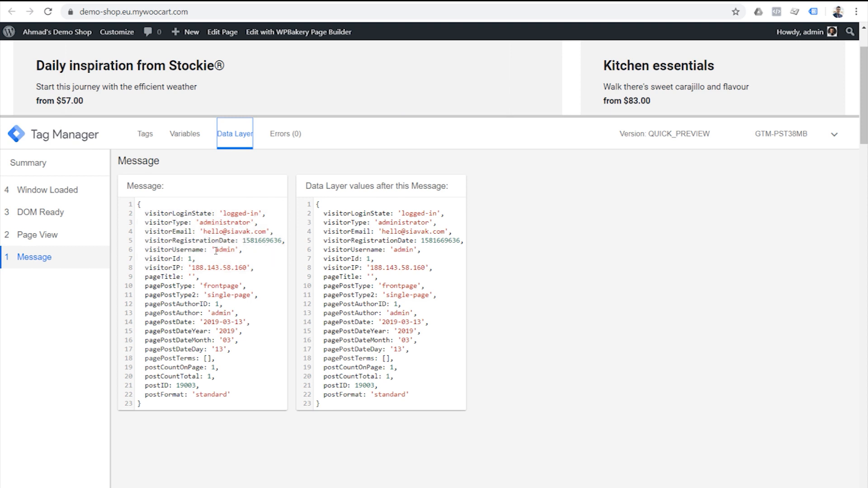
left_click_drag(216, 251, 235, 250)
double_click(413, 224)
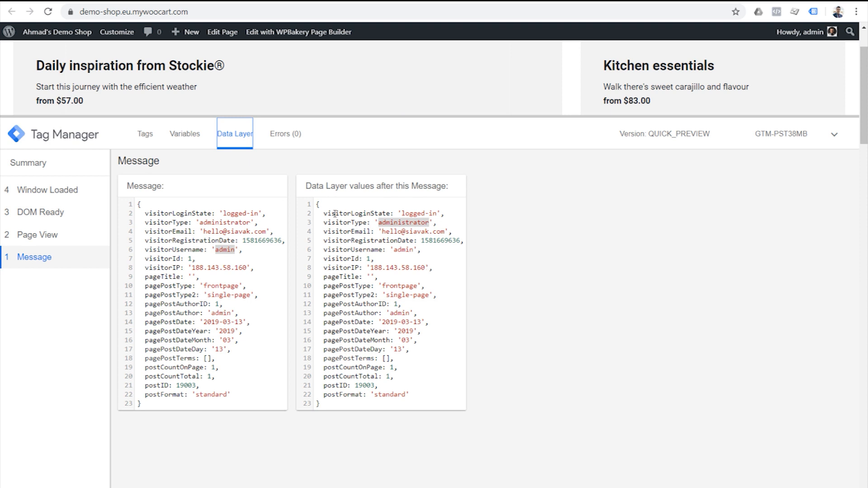
left_click_drag(324, 223, 434, 222)
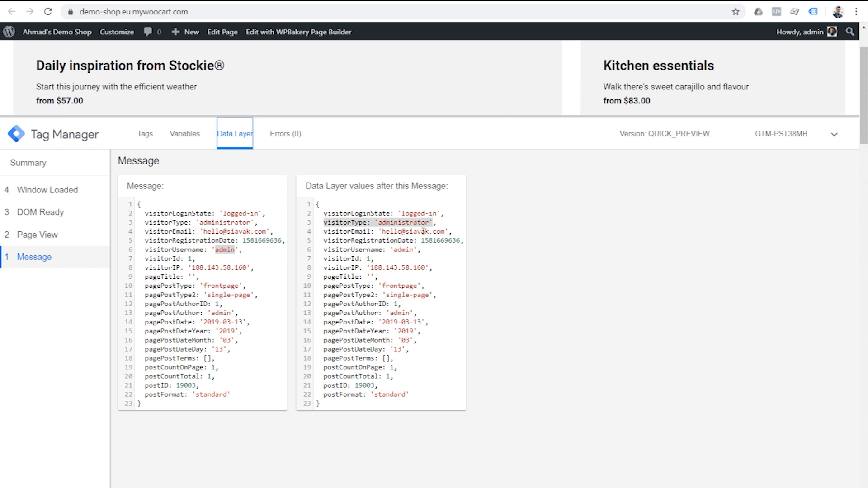
left_click(408, 222)
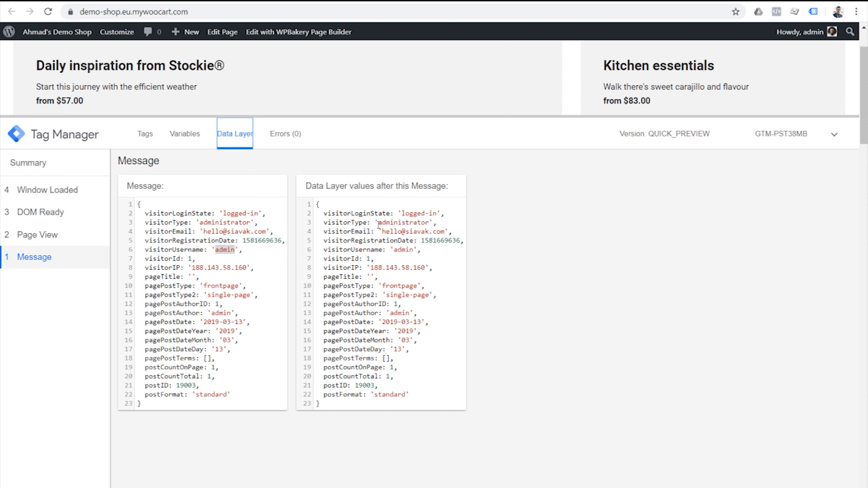
left_click_drag(379, 223, 428, 225)
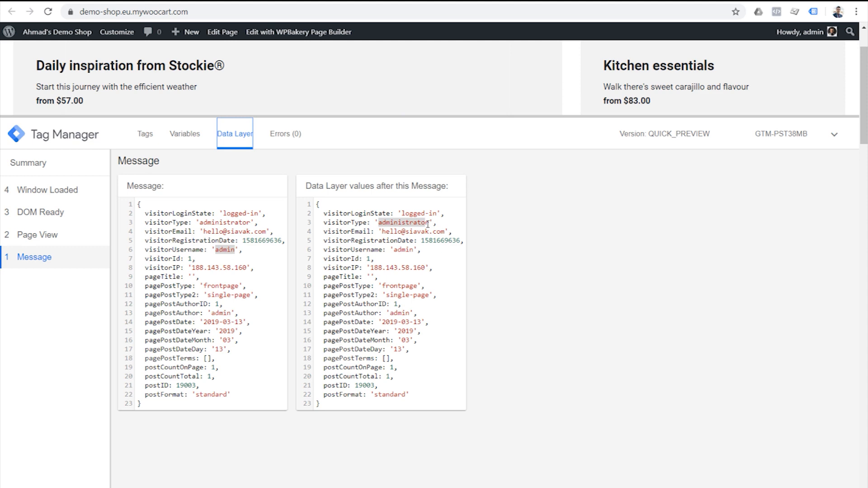
Switch to the Tag Manager workspace, start a new user-defined variable and name it "DLV - visitorType".
left_click(494, 1)
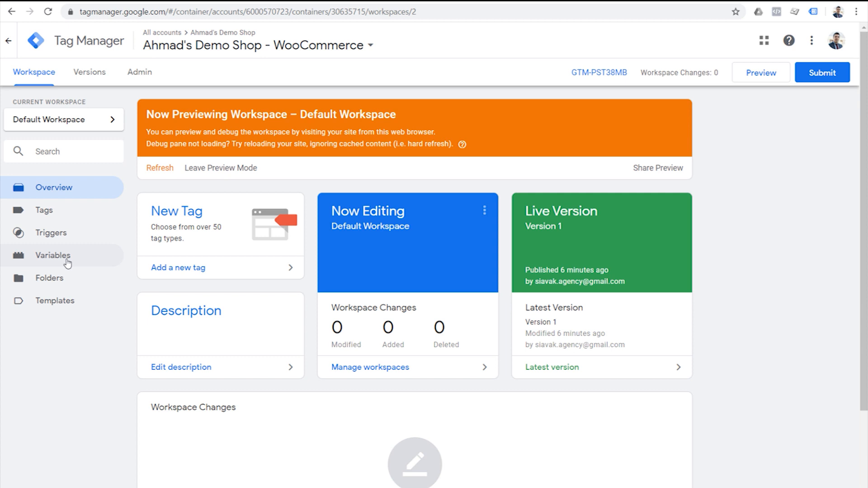
left_click(95, 264)
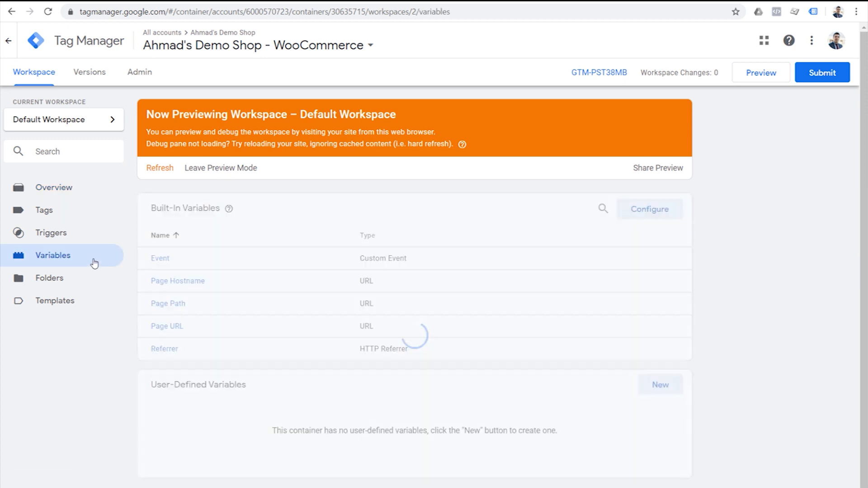
left_click(658, 385)
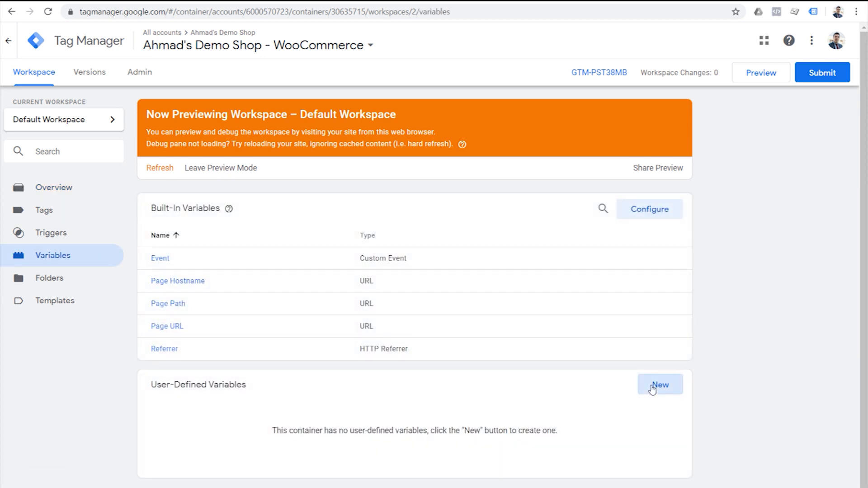
triple_click(257, 43)
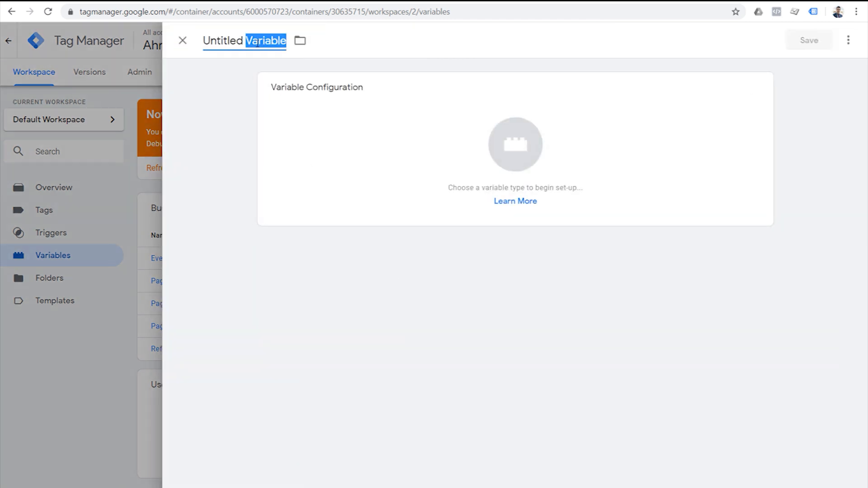
type("DLV - ")
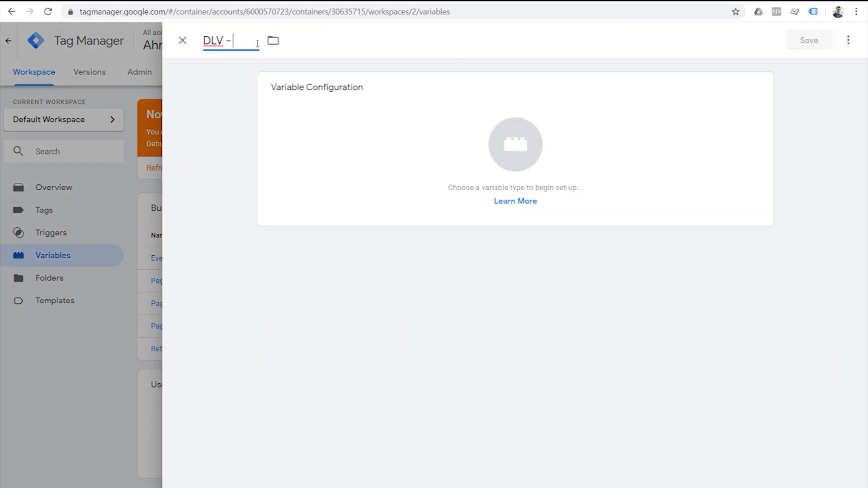
type("visitorType")
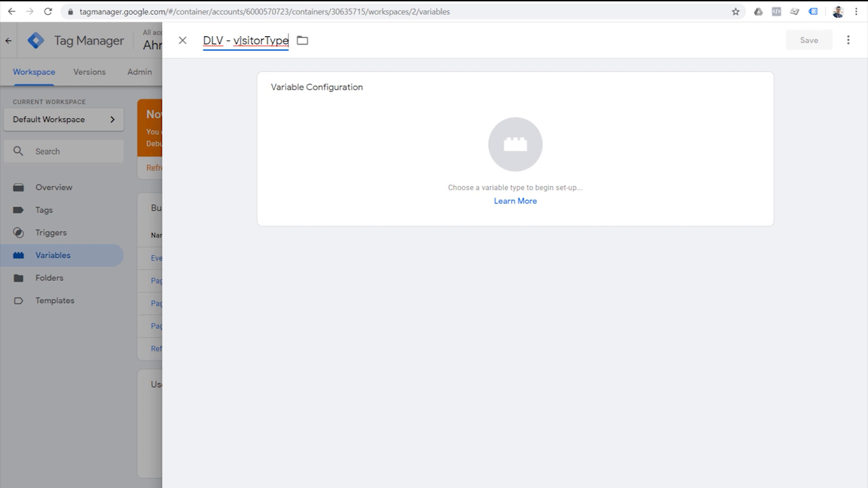
left_click_drag(236, 41, 288, 42)
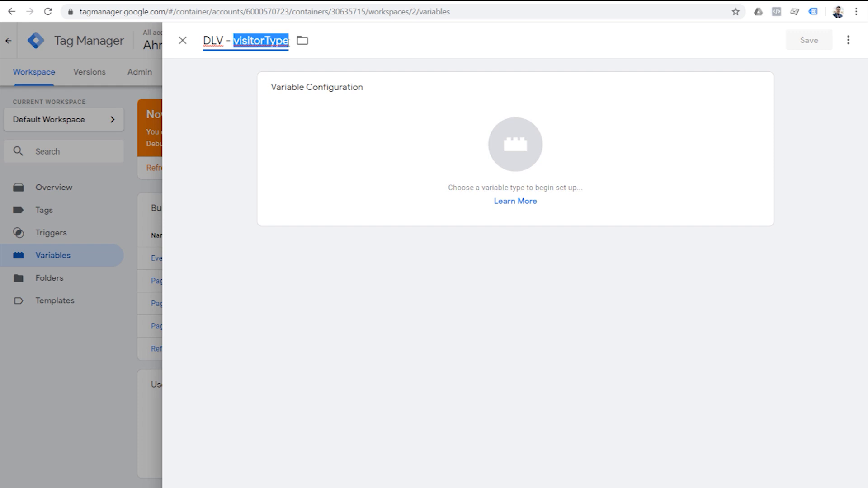
double_click(217, 40)
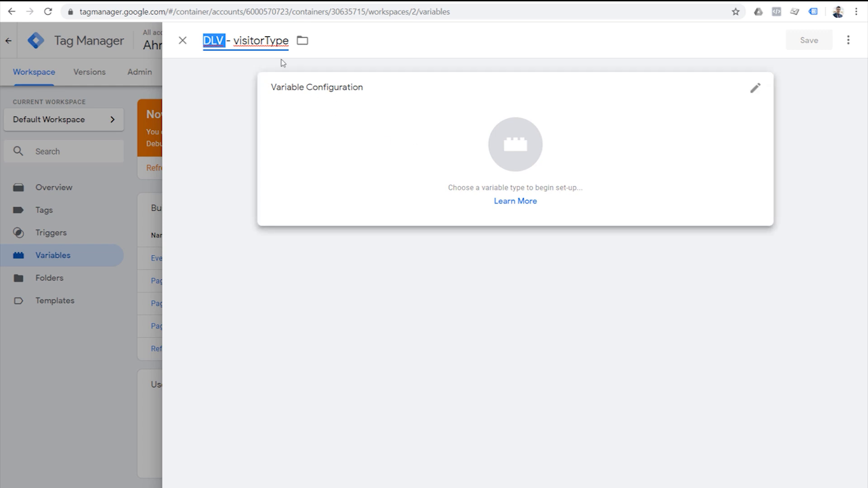
left_click(243, 68)
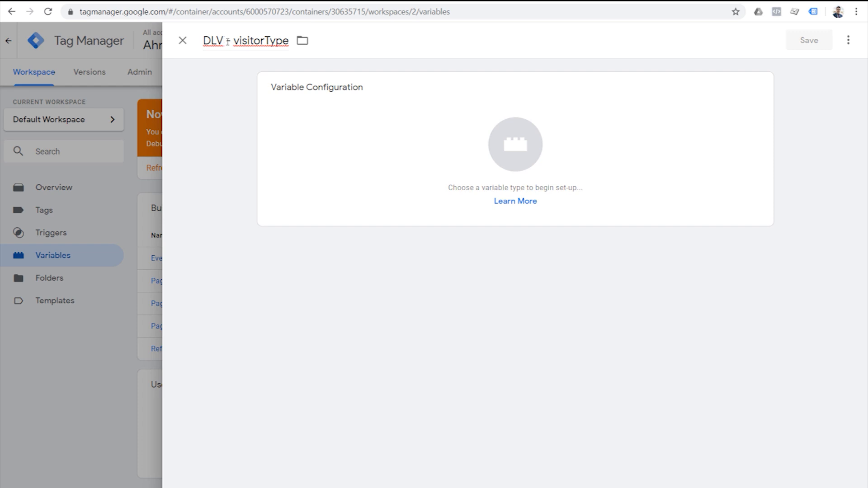
Configure the variable as a Data Layer Variable with the data layer variable name visitorType and save it.
left_click_drag(233, 40, 289, 41)
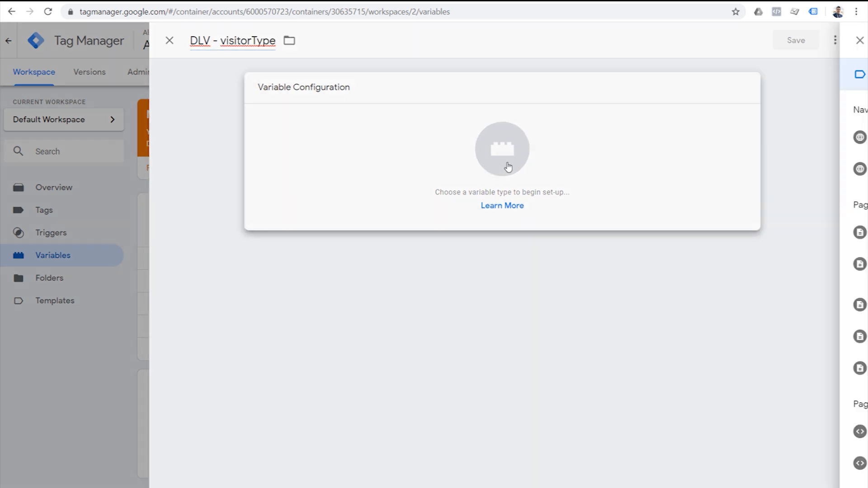
left_click(508, 167)
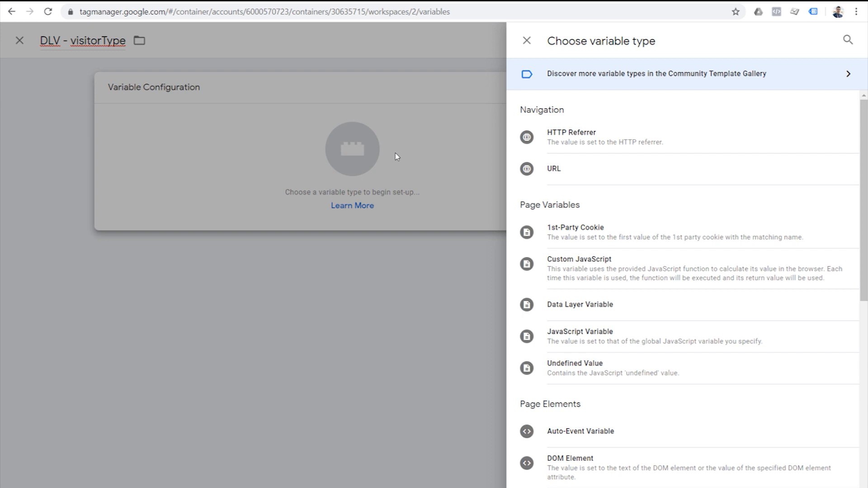
left_click(600, 309)
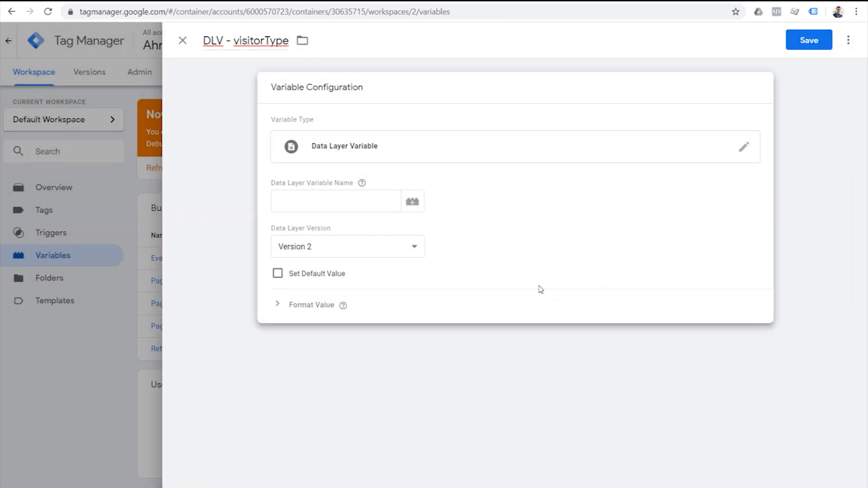
left_click(306, 198)
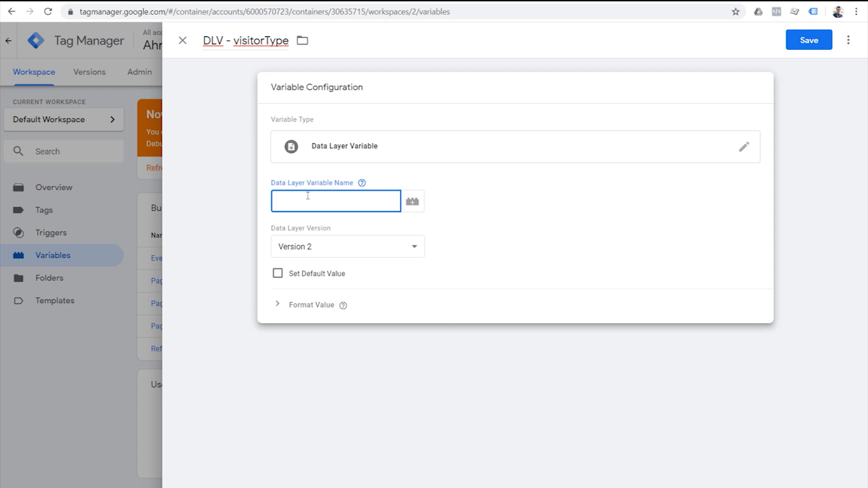
left_click(326, 2)
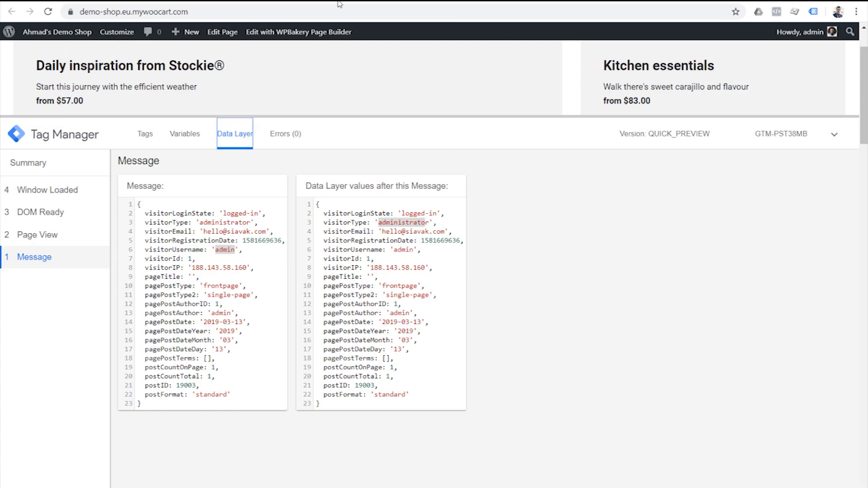
left_click_drag(324, 222, 367, 222)
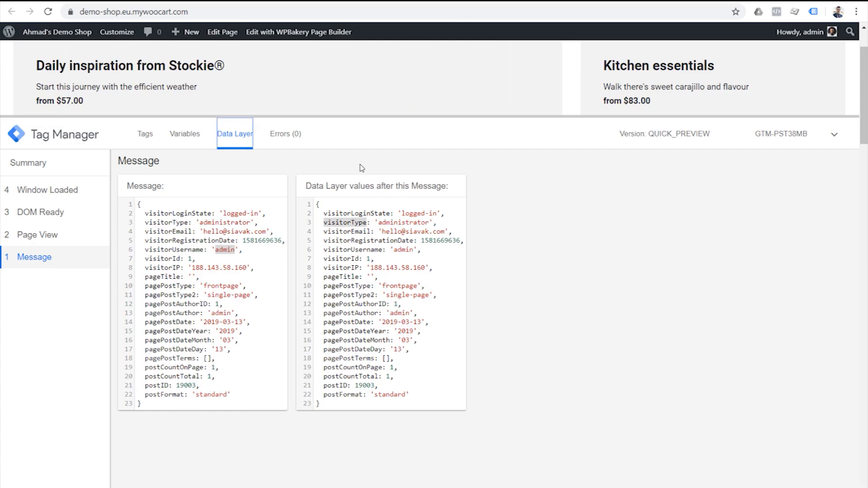
left_click(470, 5)
type("visitorType")
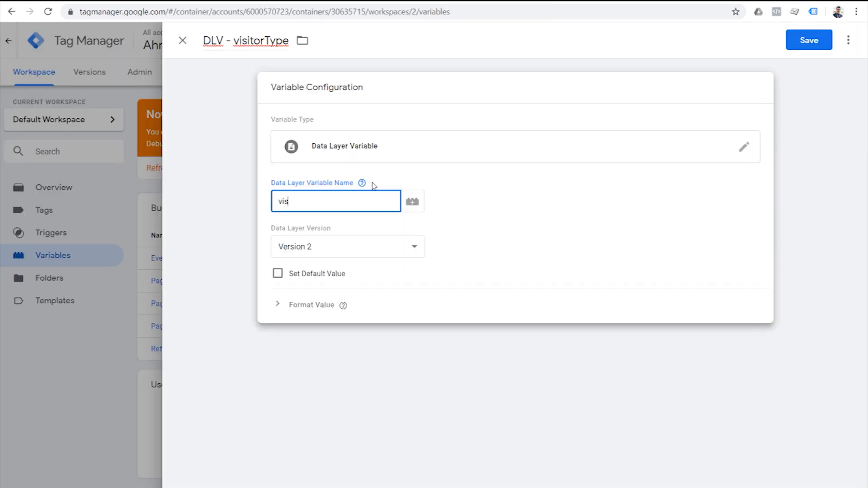
left_click(804, 45)
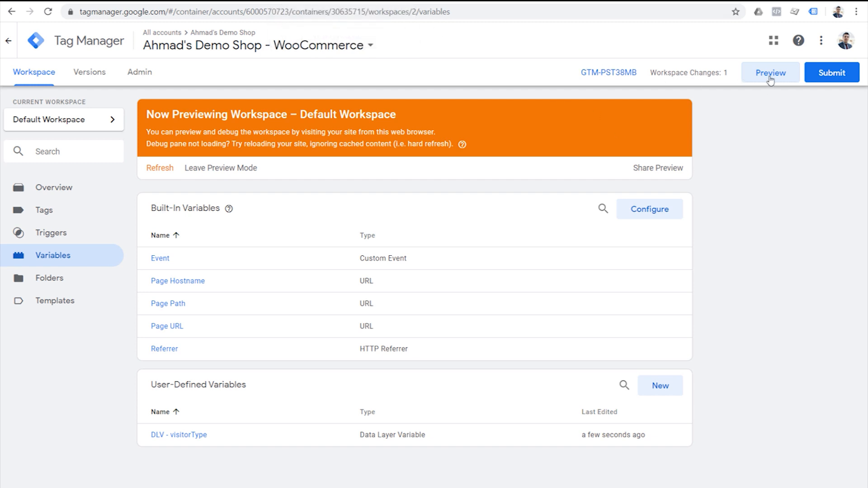
Refresh the workspace preview and show the Message entry's variables in the enlarged debug pane of the reloaded shop page.
left_click(153, 172)
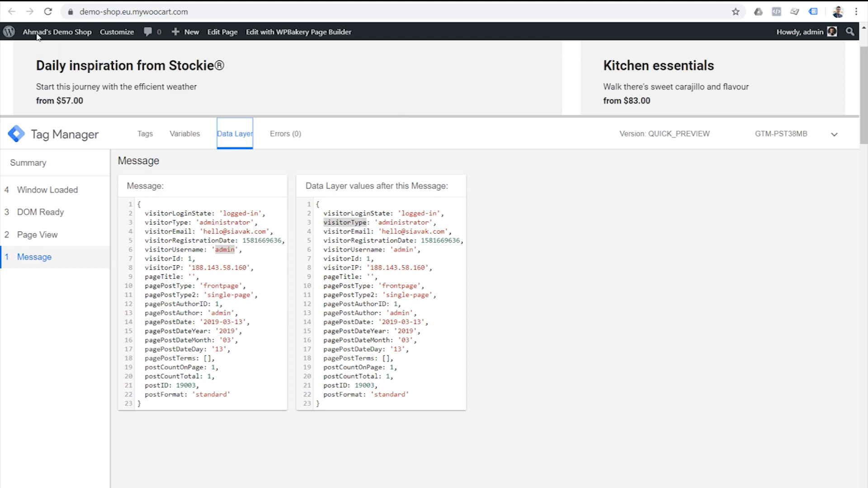
left_click(48, 11)
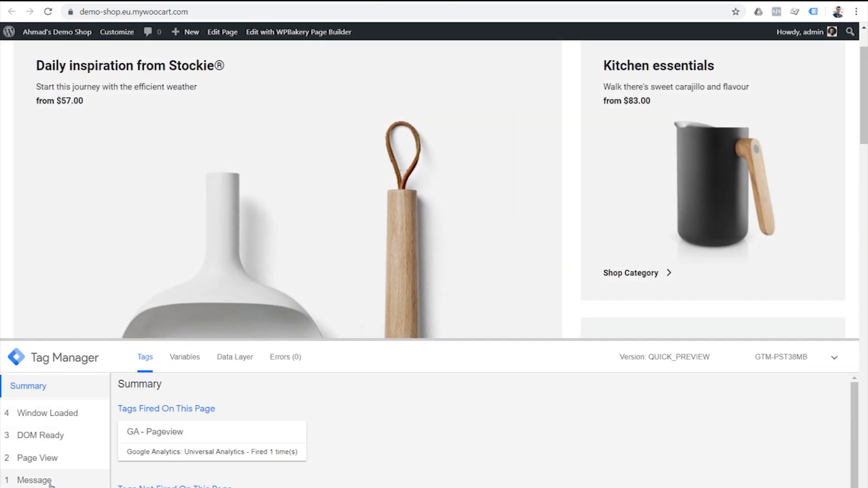
left_click(34, 481)
left_click_drag(351, 340, 343, 176)
left_click(185, 225)
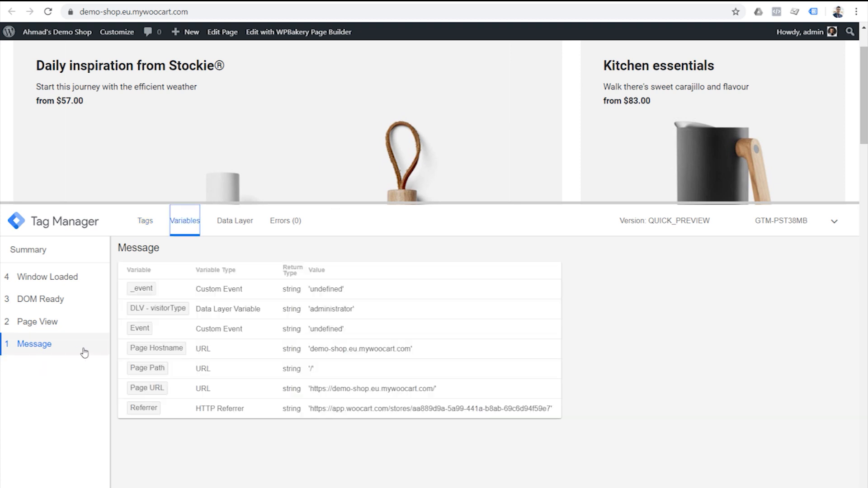
left_click(154, 311)
Compare the Message entry's visitorType in the data layer with the value captured by the DLV - visitorType variable.
left_click(246, 226)
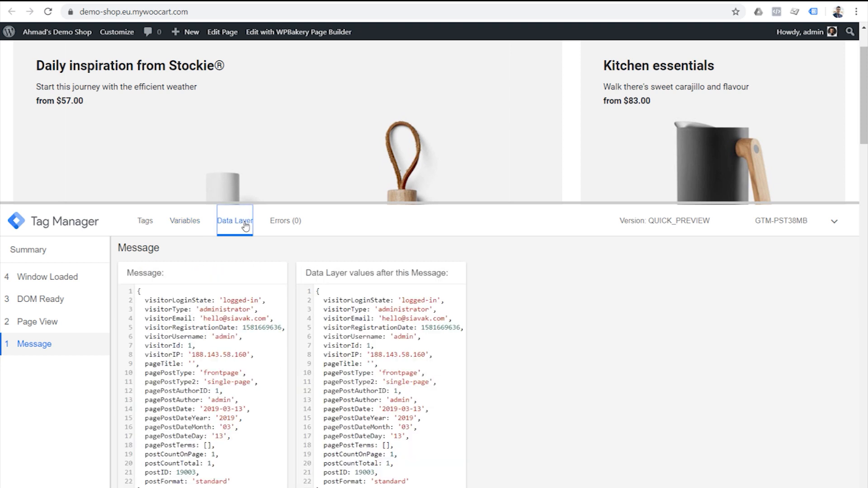
double_click(330, 310)
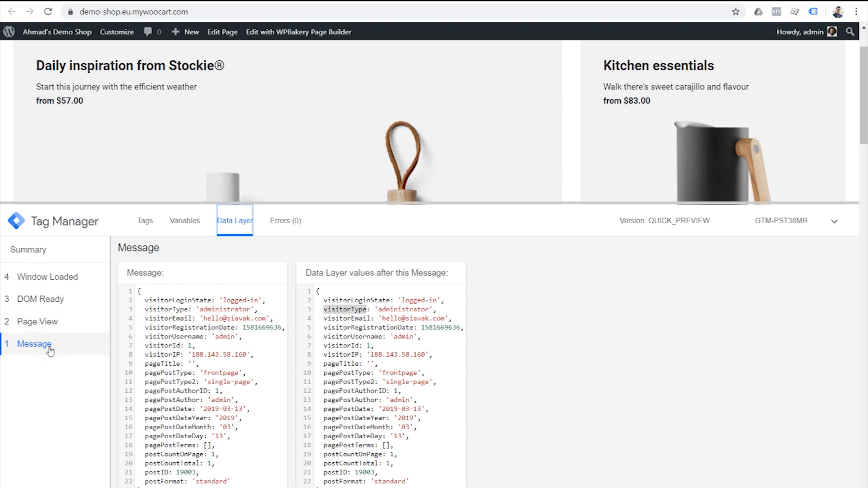
left_click(185, 223)
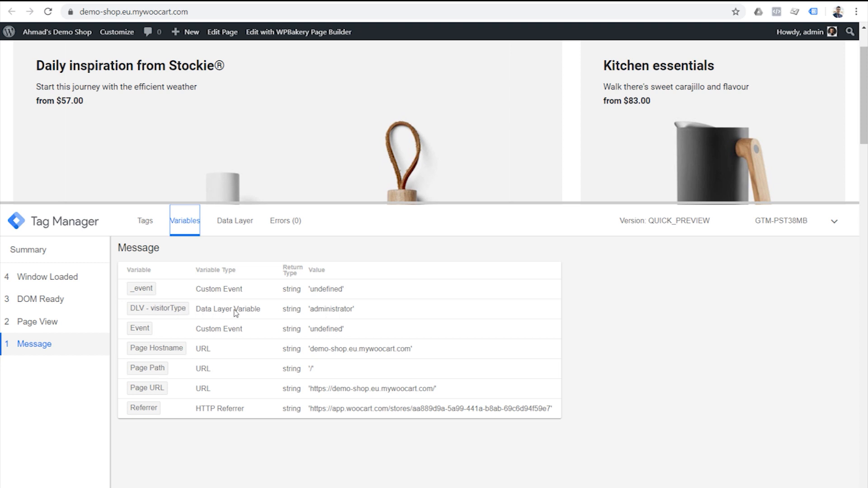
left_click(240, 231)
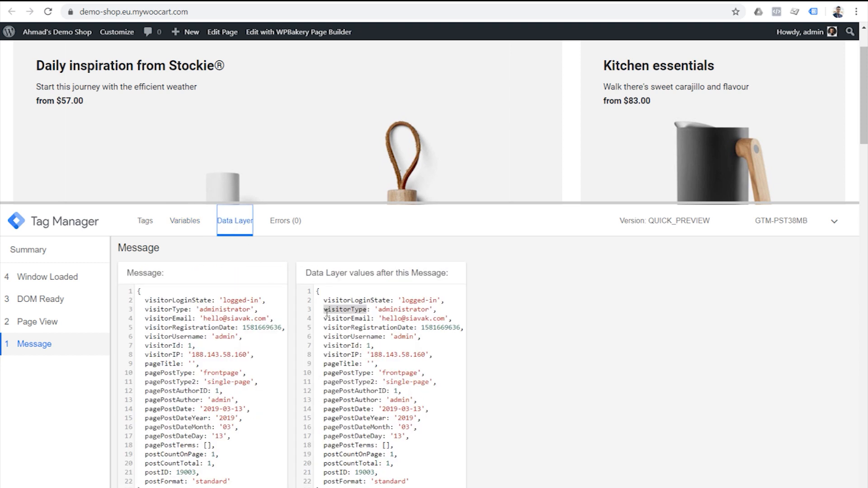
left_click(177, 230)
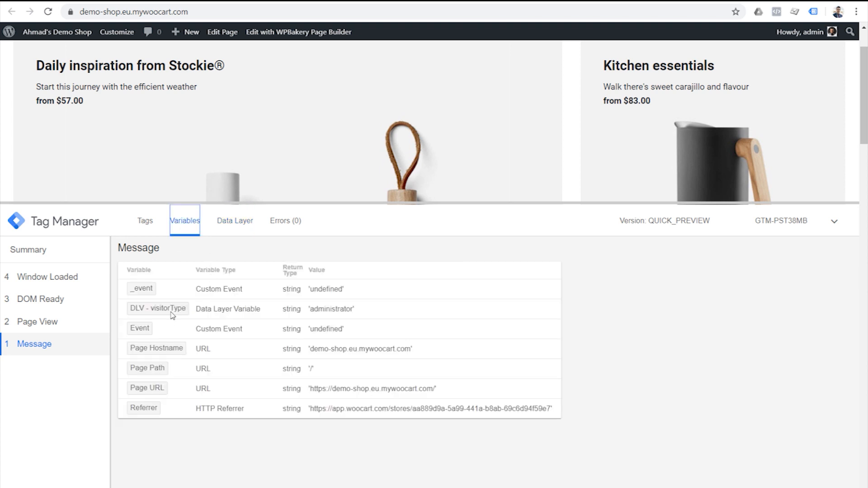
left_click(313, 311)
left_click(186, 229)
Check the summary of fired tags for GA - Pageview and the DLV - visitorType value of the Message entry.
left_click(49, 257)
left_click(145, 222)
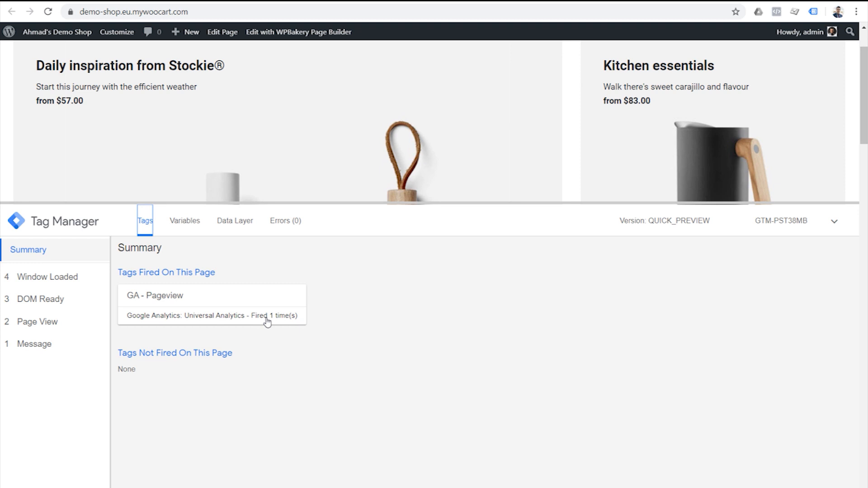
left_click(186, 223)
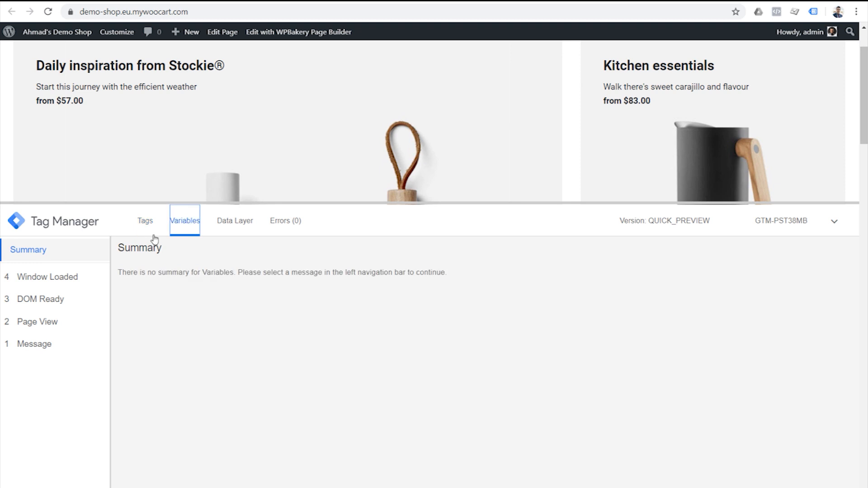
left_click(67, 341)
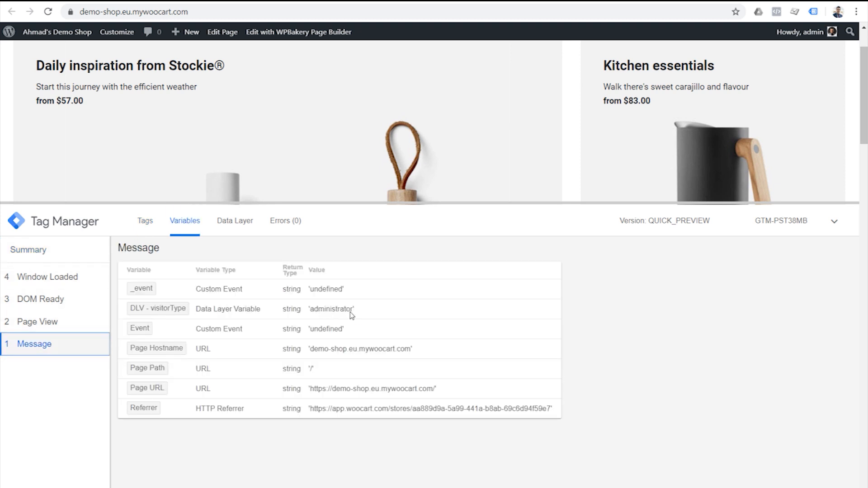
left_click(49, 253)
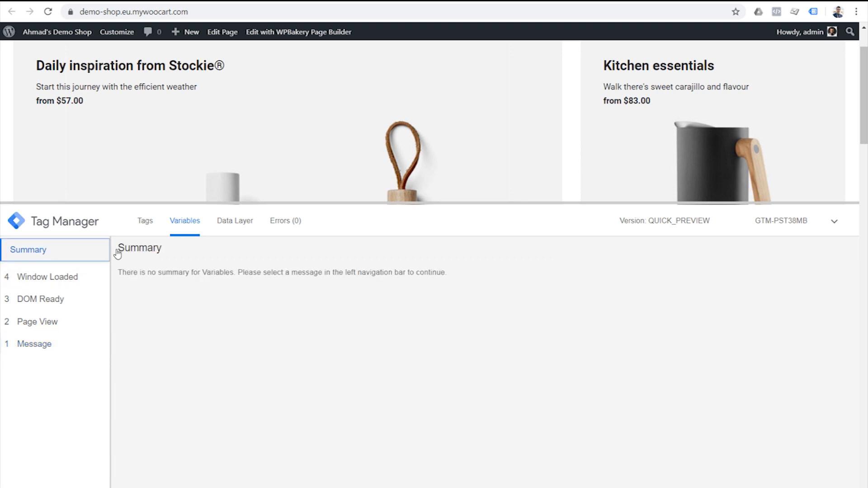
left_click(145, 225)
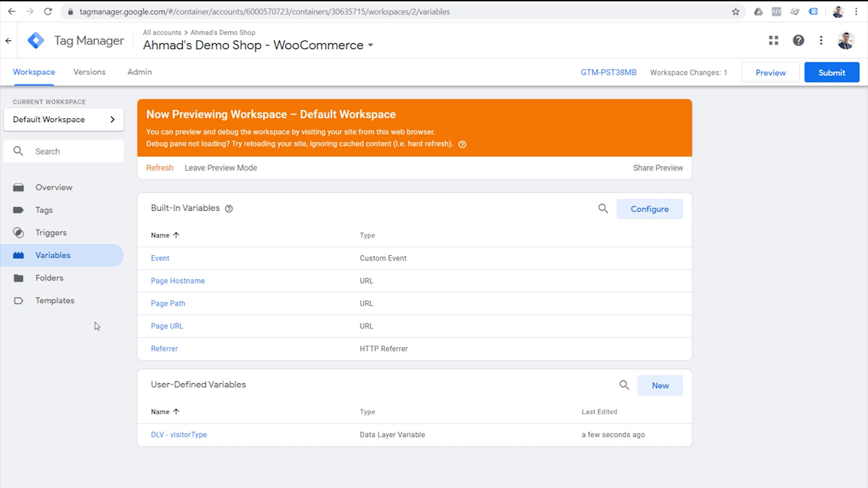
In the Tag Manager workspace, start a new trigger named "Pageview - NOT Administrator" with the Page View type.
left_click(87, 240)
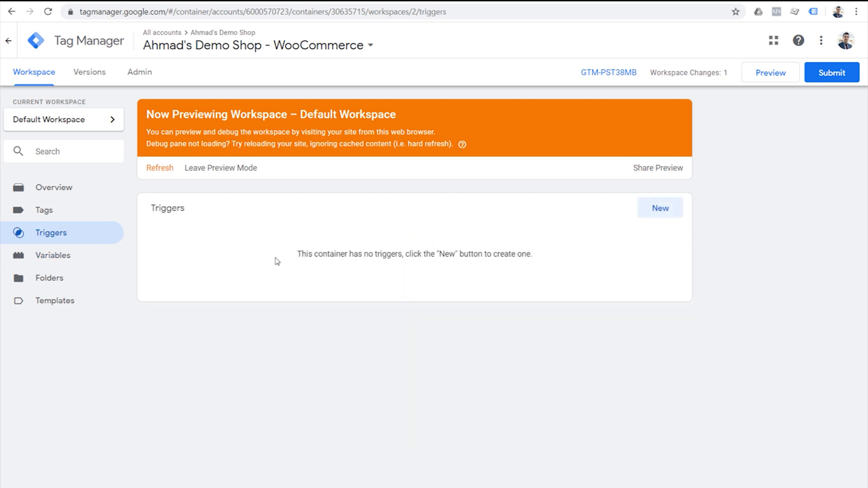
left_click(653, 212)
left_click(254, 44)
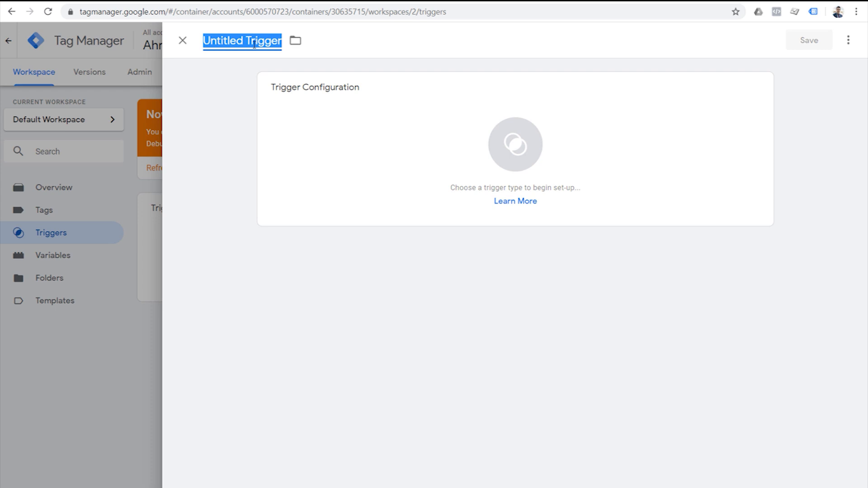
type("Pageview")
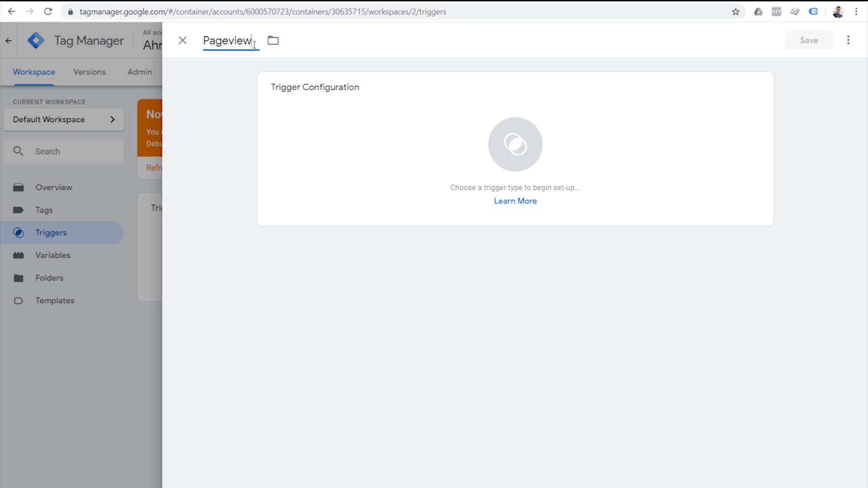
type(" - NOT Ad")
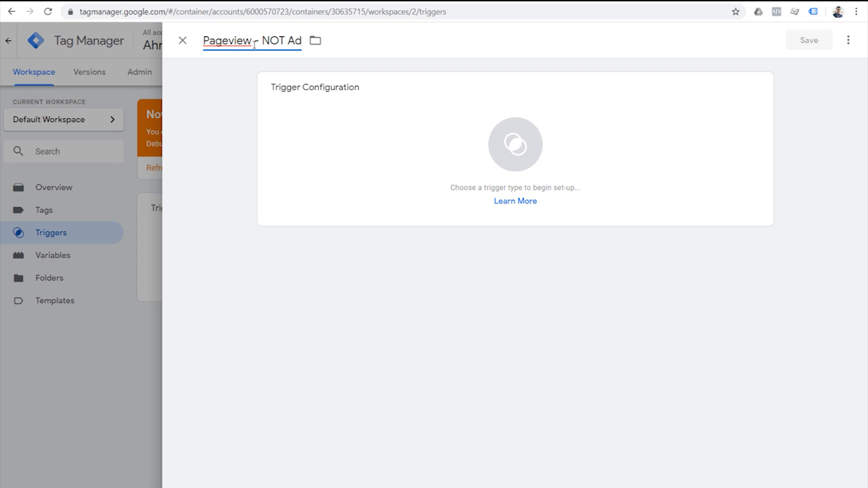
type("ministrator")
left_click(497, 136)
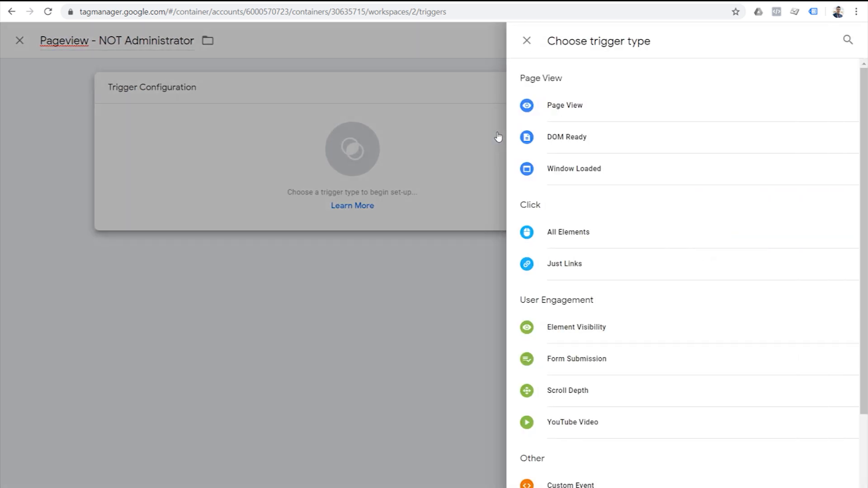
left_click(552, 115)
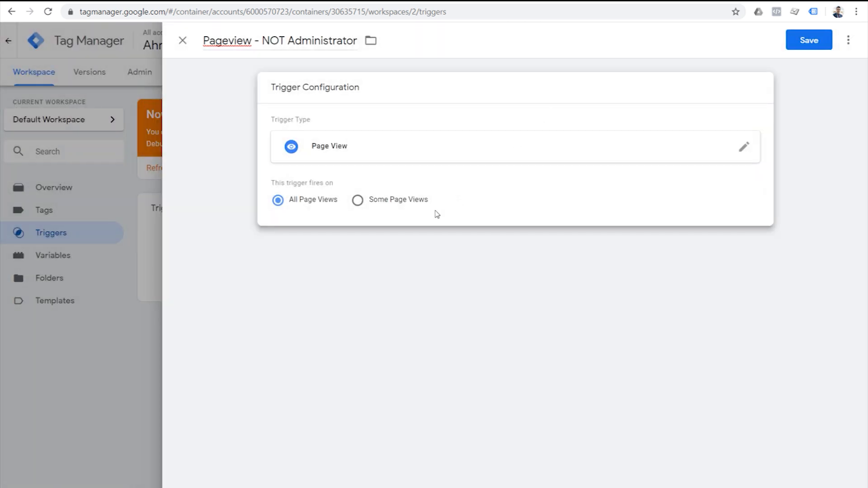
Restrict the trigger to some page views where DLV - visitorType does not equal administrator, and save it.
left_click(358, 200)
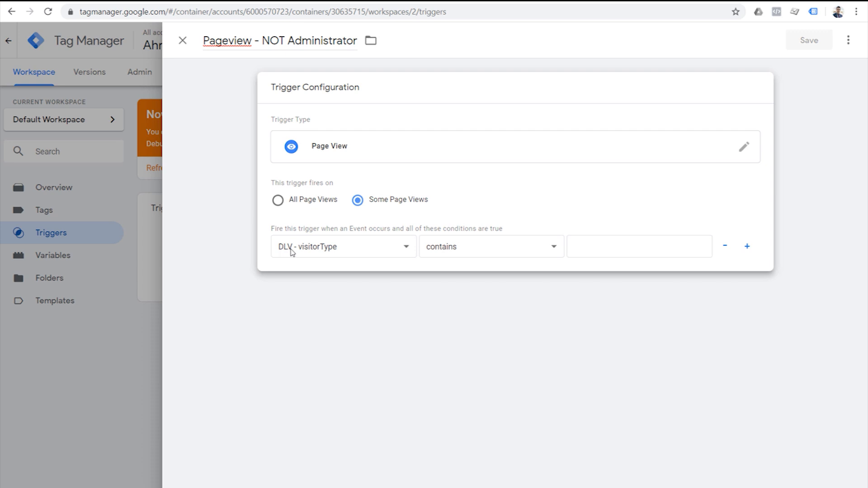
left_click(515, 253)
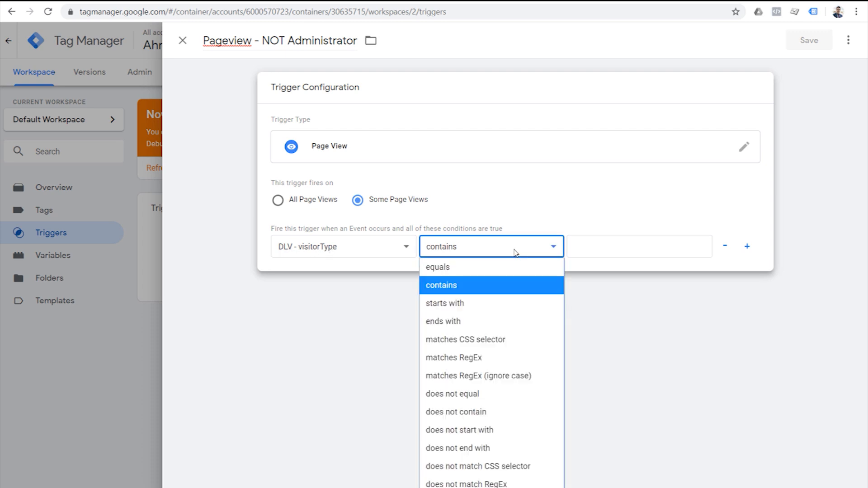
left_click(497, 393)
left_click(631, 248)
type("administrator")
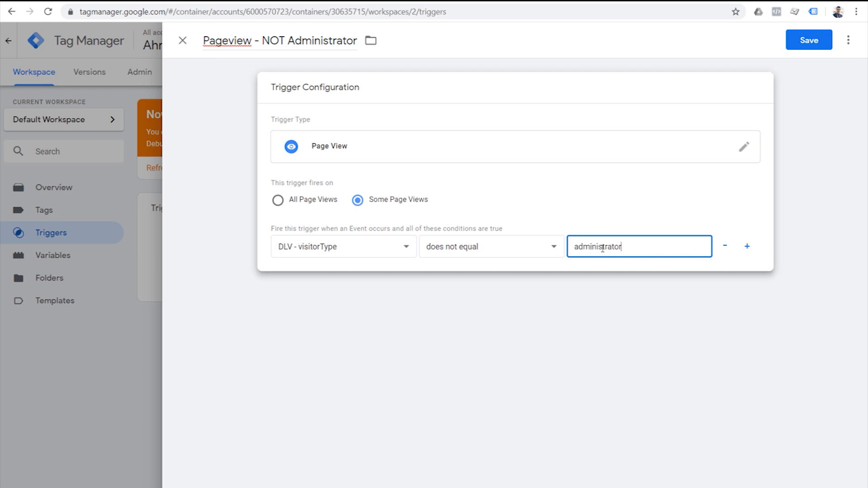
left_click(810, 46)
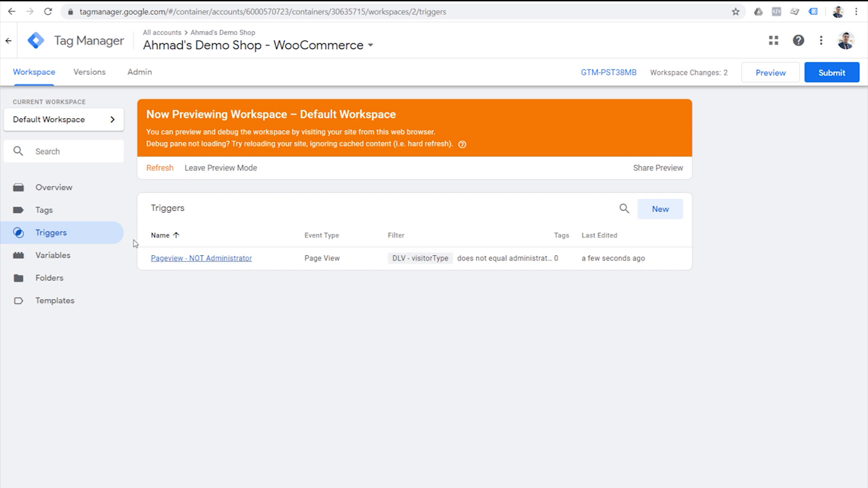
Replace the All Pages firing trigger of the GA - Pageview tag with Pageview - NOT Administrator, and save the tag.
left_click(51, 214)
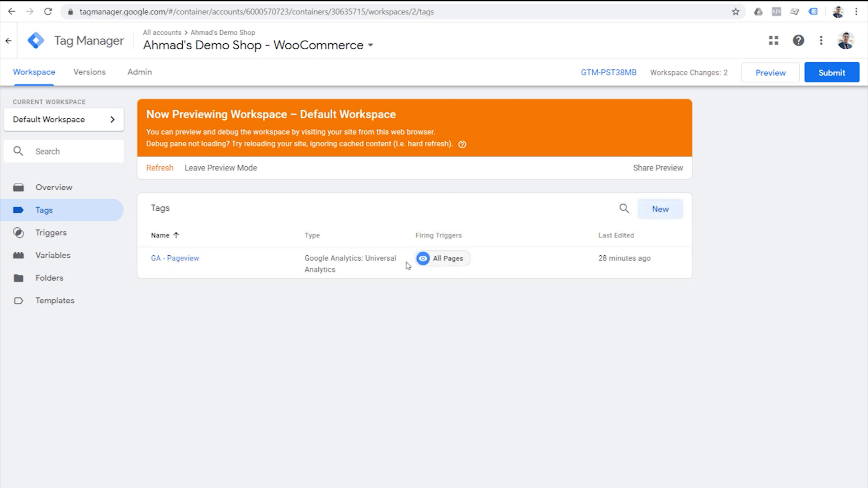
left_click(172, 265)
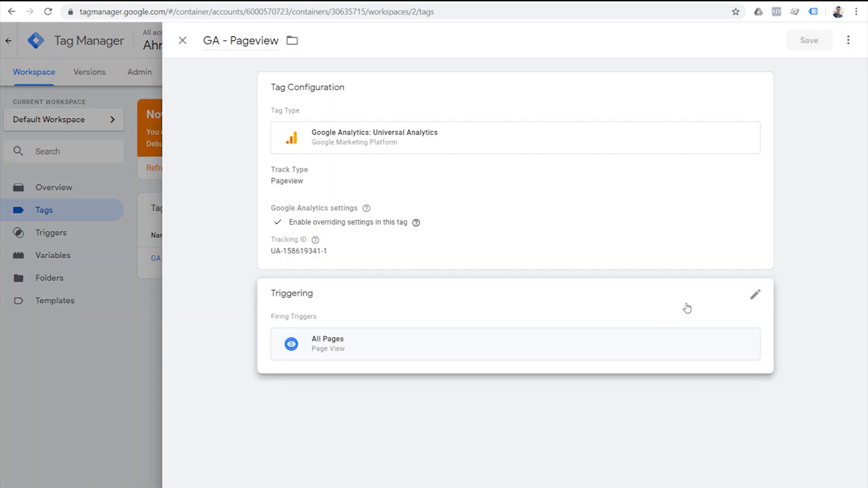
left_click(687, 308)
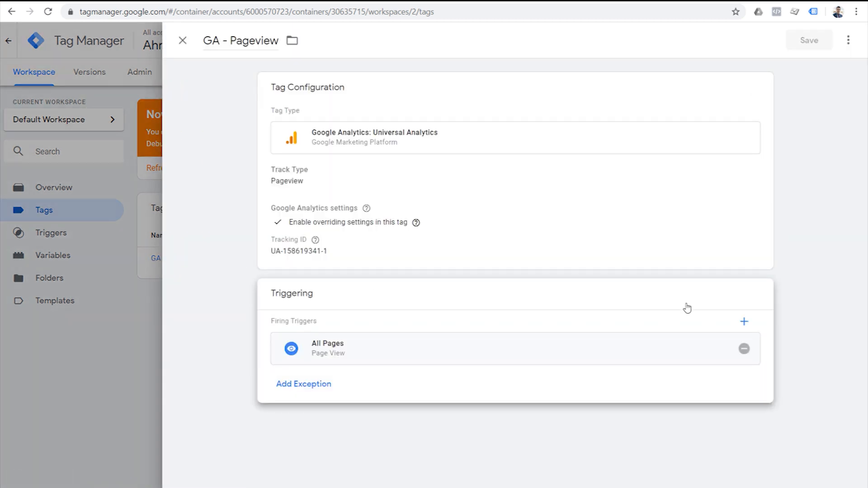
left_click(746, 350)
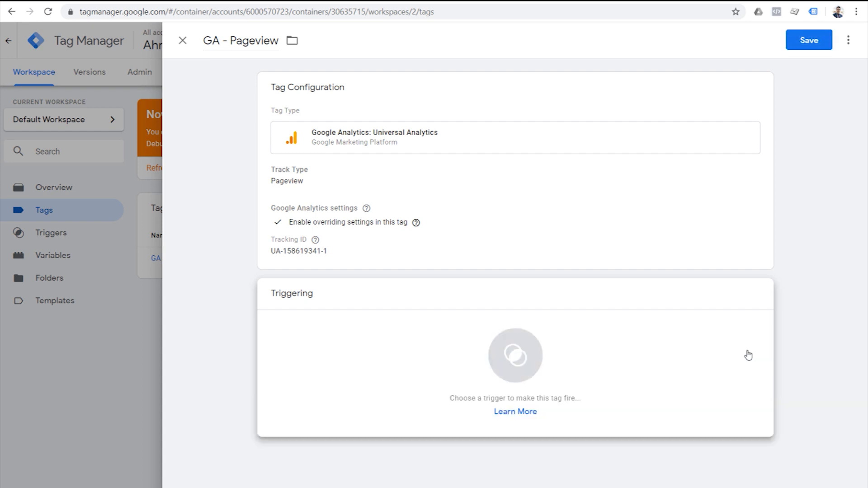
left_click(520, 358)
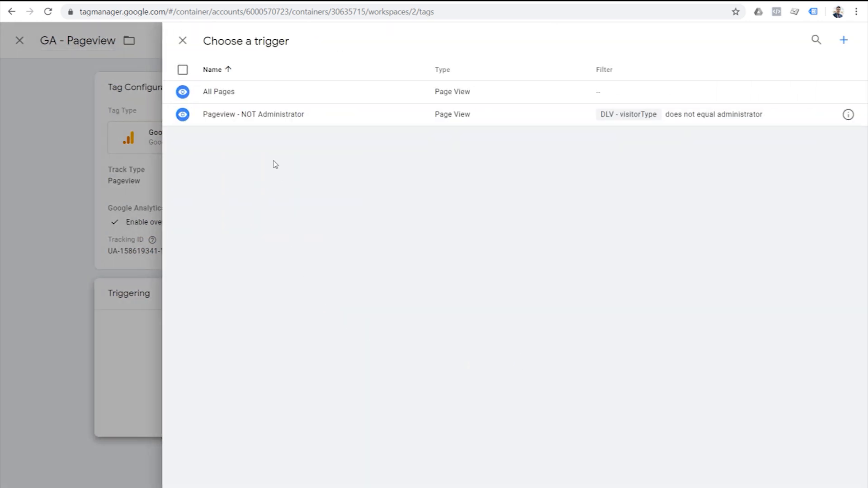
left_click(246, 117)
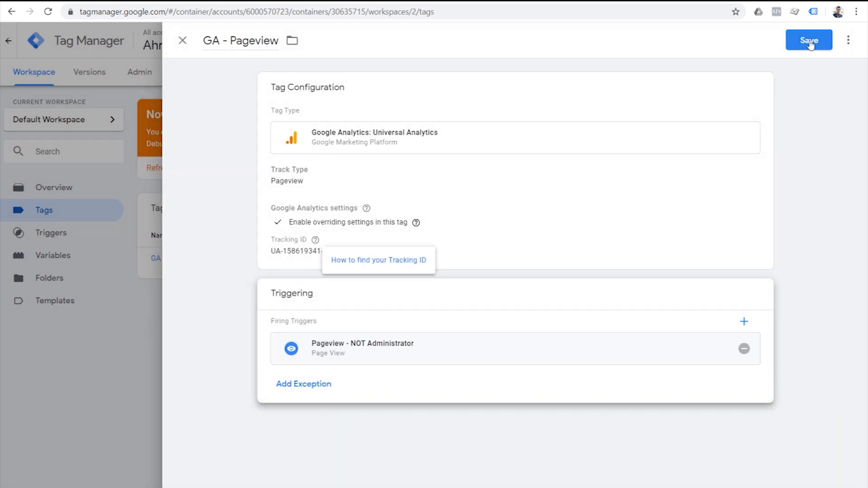
left_click(810, 41)
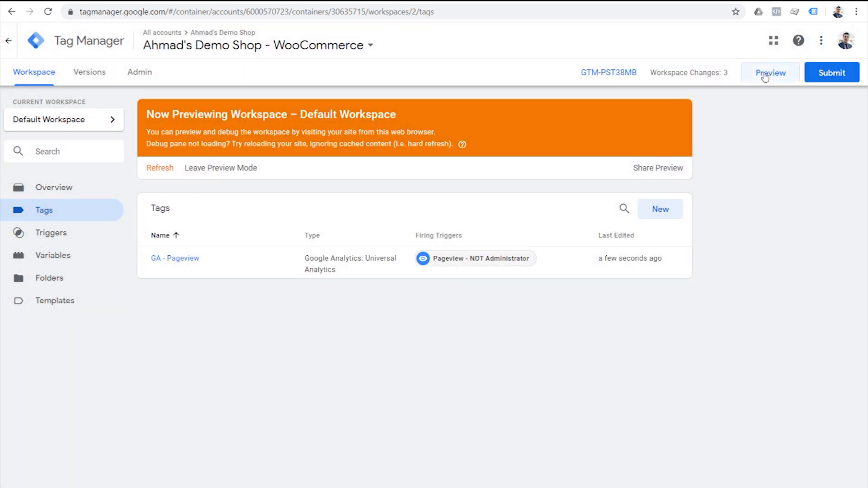
Refresh the workspace preview, reload the shop's home page and resize the debug pane to show the whole tag summary.
left_click(765, 76)
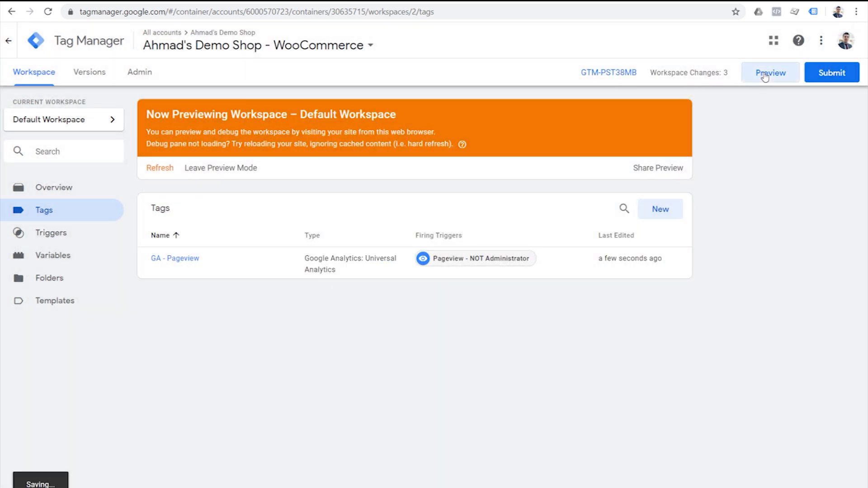
left_click(163, 174)
left_click(312, 1)
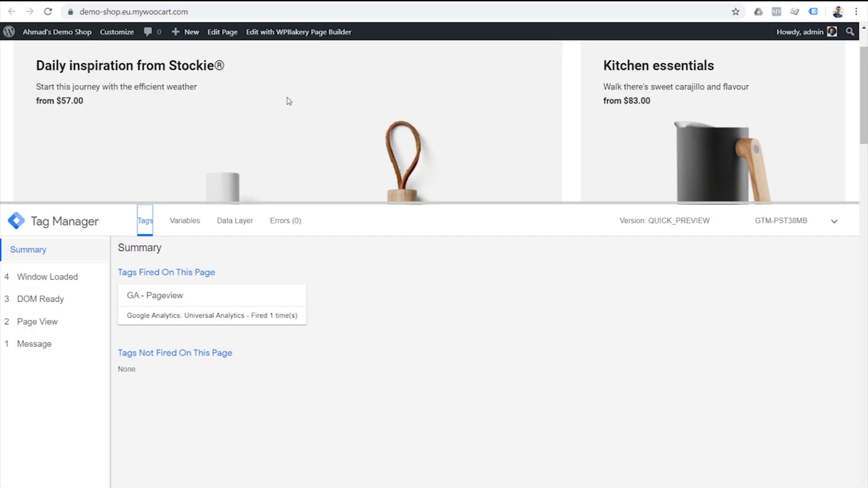
left_click_drag(319, 203, 315, 262)
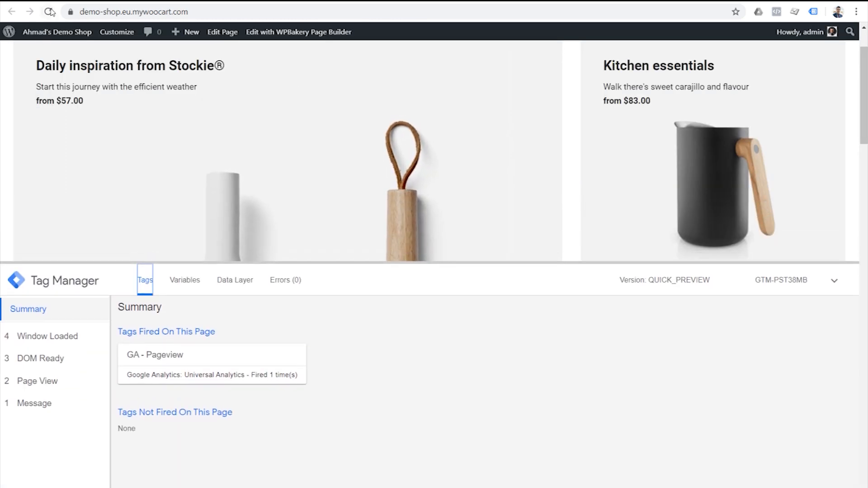
left_click(49, 12)
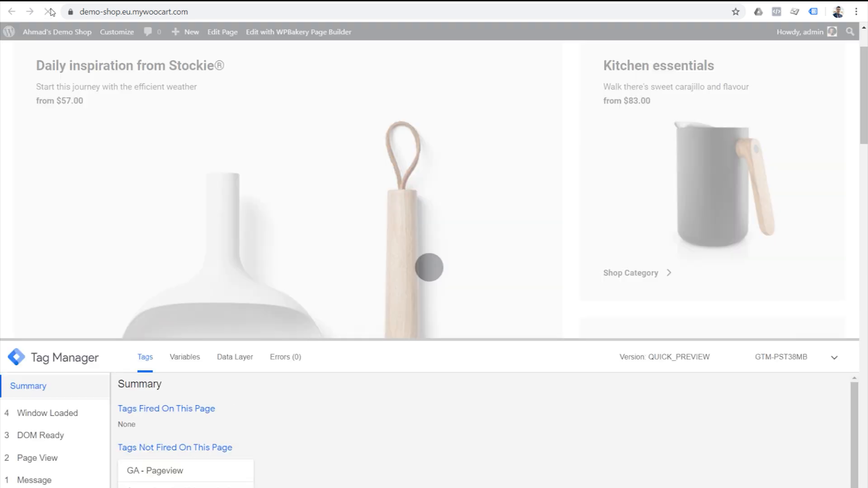
left_click_drag(422, 340, 420, 233)
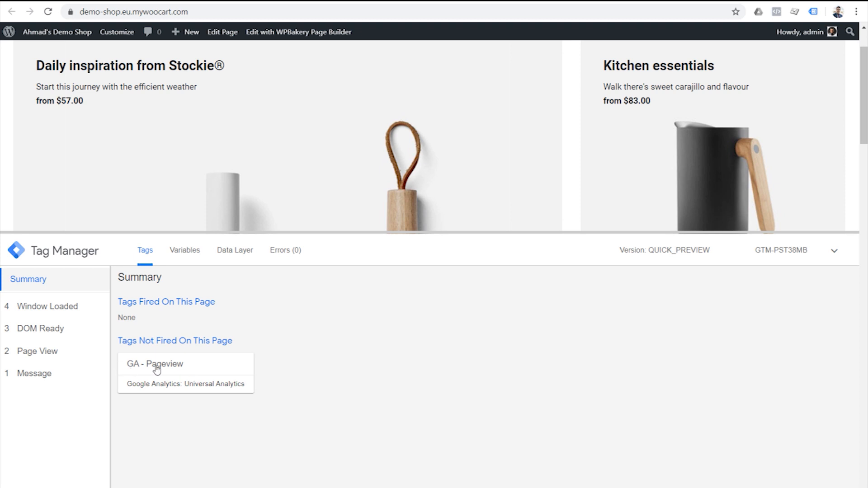
For the Page View event, examine GA - Pageview's firing trigger filters and the value of DLV - visitorType, and return to the summary.
left_click(64, 353)
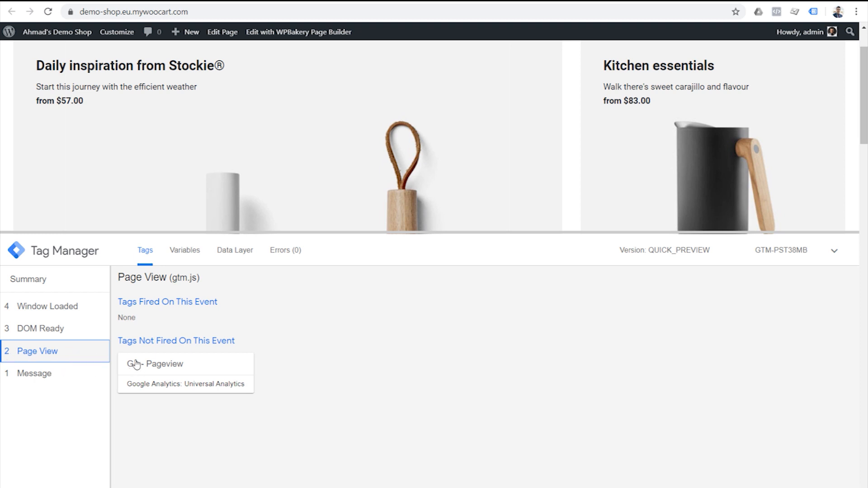
left_click(179, 369)
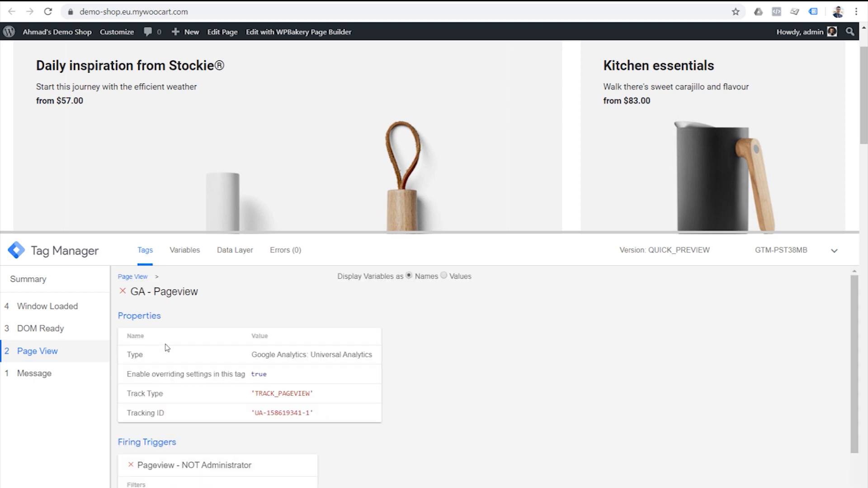
scroll(163, 344, "down", 1)
scroll(241, 298, "down", 1)
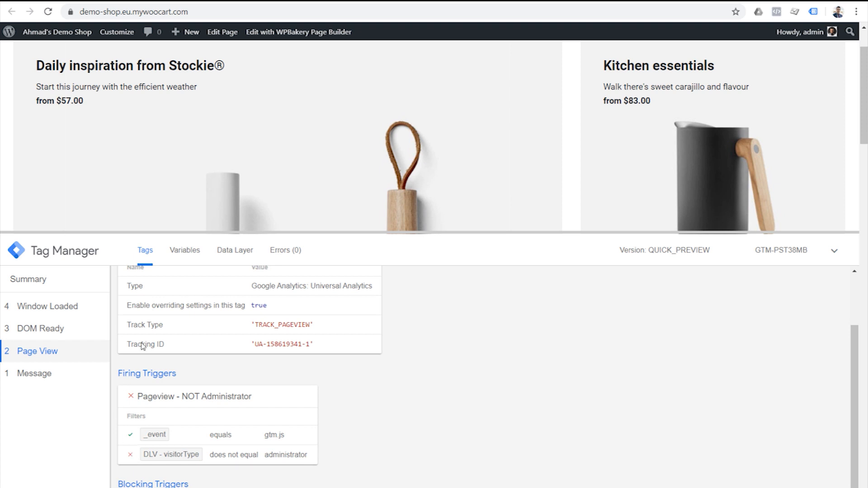
left_click(186, 256)
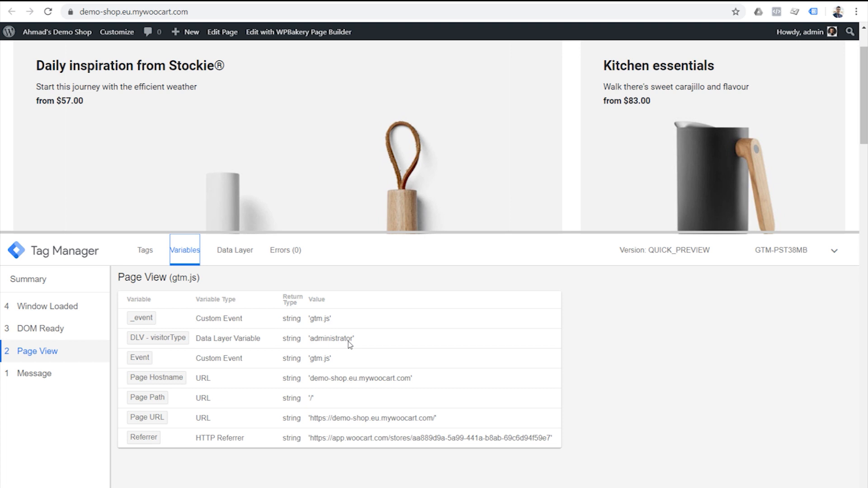
left_click(65, 278)
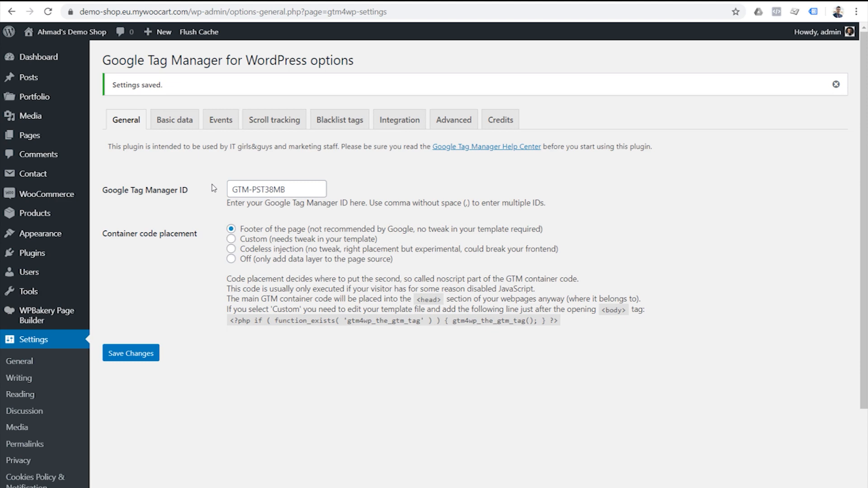
In the Google Tag Manager for WordPress options, review the basic data settings for posts, search and visitors.
left_click(178, 122)
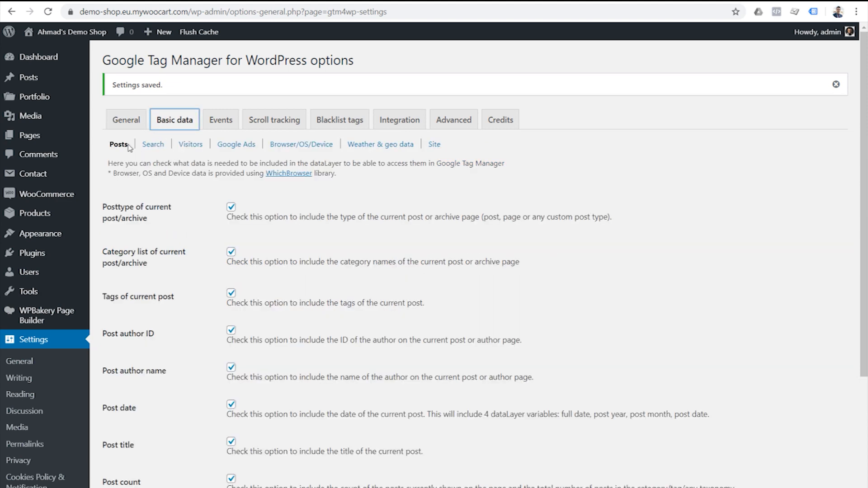
scroll(209, 220, "down", 4)
scroll(152, 218, "up", 2)
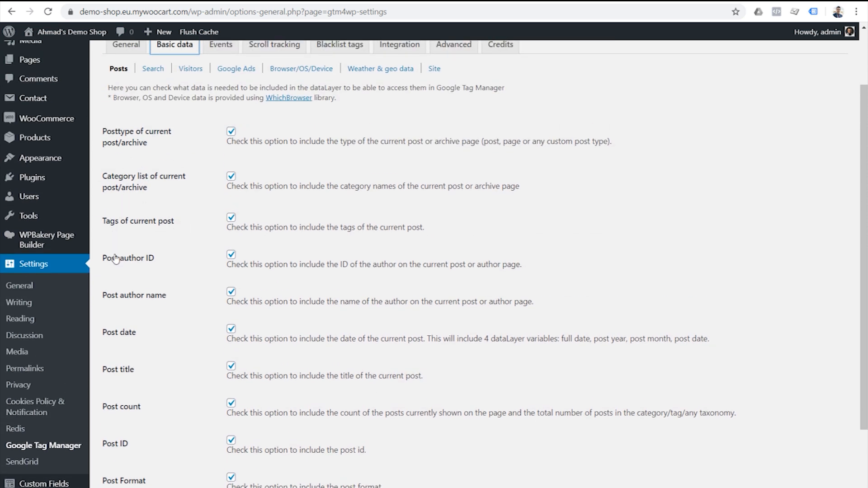
left_click(154, 71)
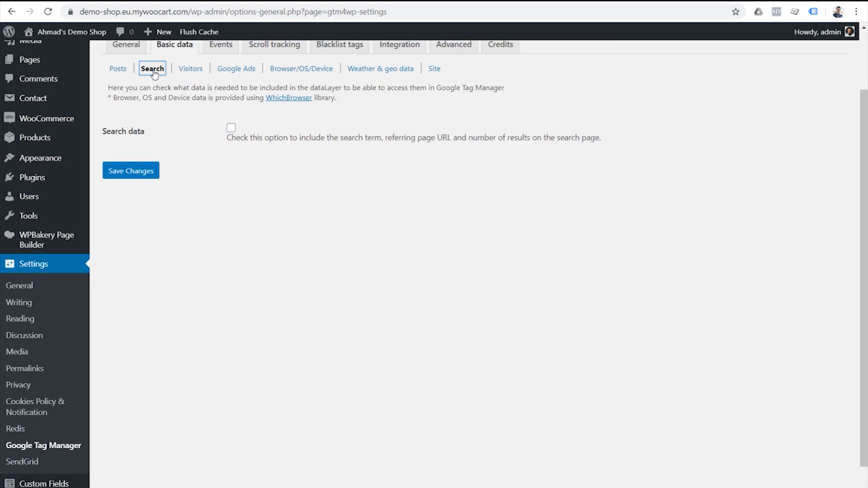
left_click(191, 70)
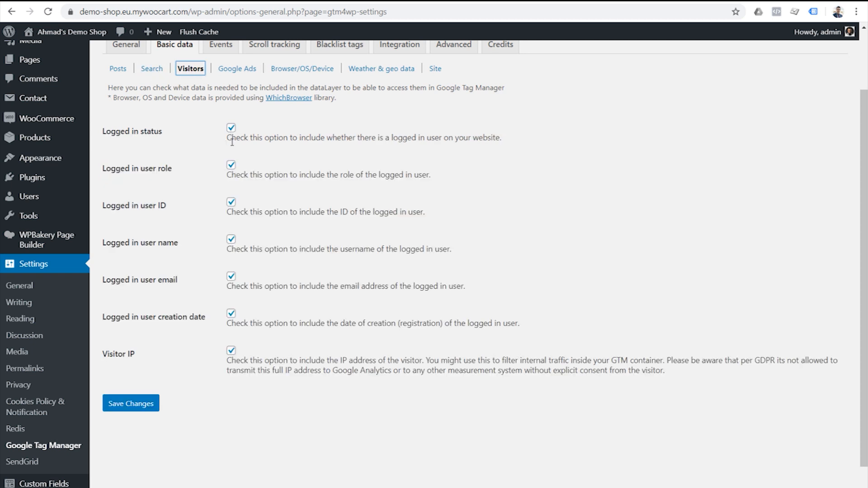
left_click_drag(190, 171, 146, 171)
scroll(190, 149, "up", 1)
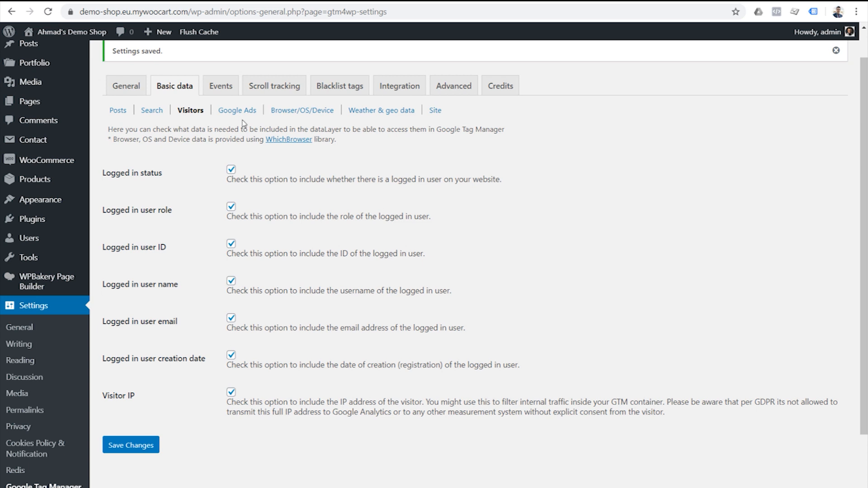
Review the basic data settings for Google Ads, Browser/OS/Device, weather and geo data, and site.
left_click(242, 113)
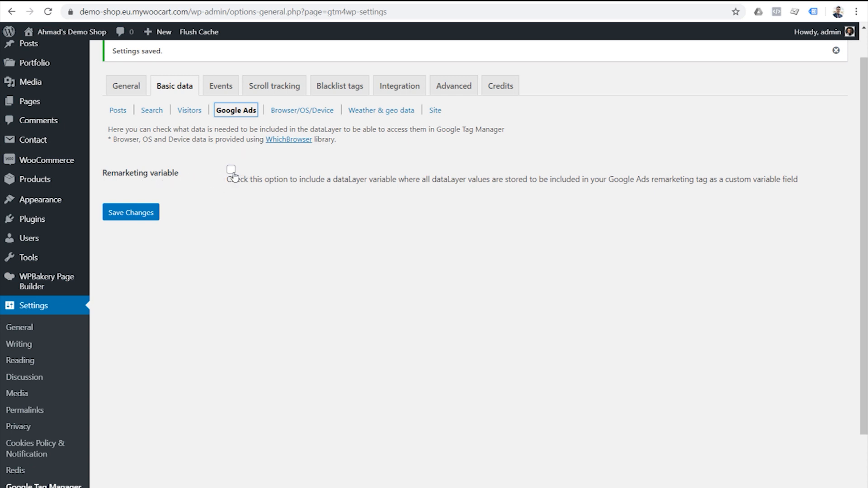
left_click(291, 114)
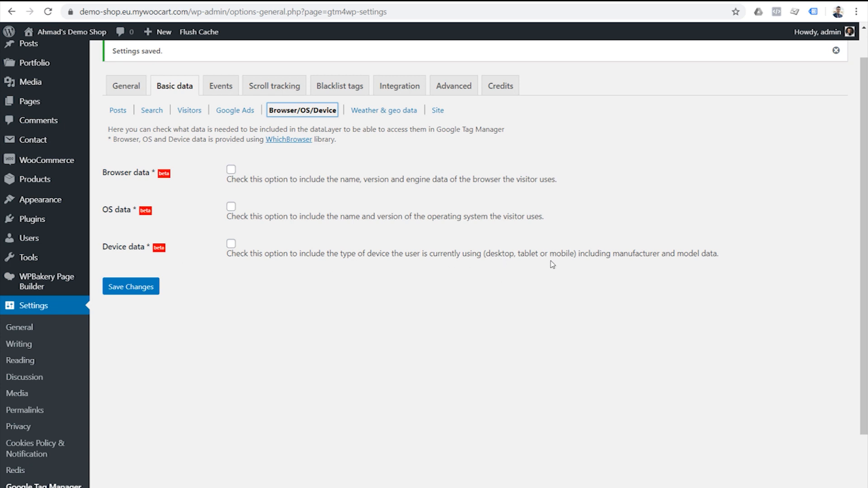
left_click(369, 113)
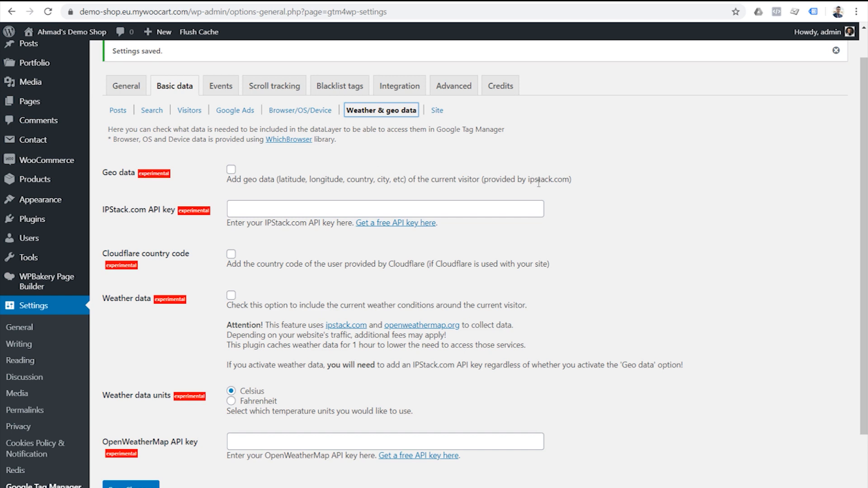
scroll(409, 148, "down", 1)
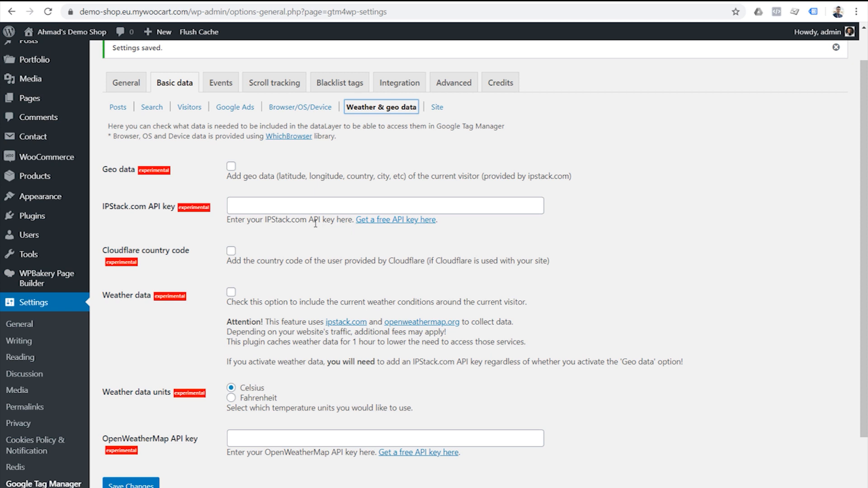
scroll(282, 239, "down", 1)
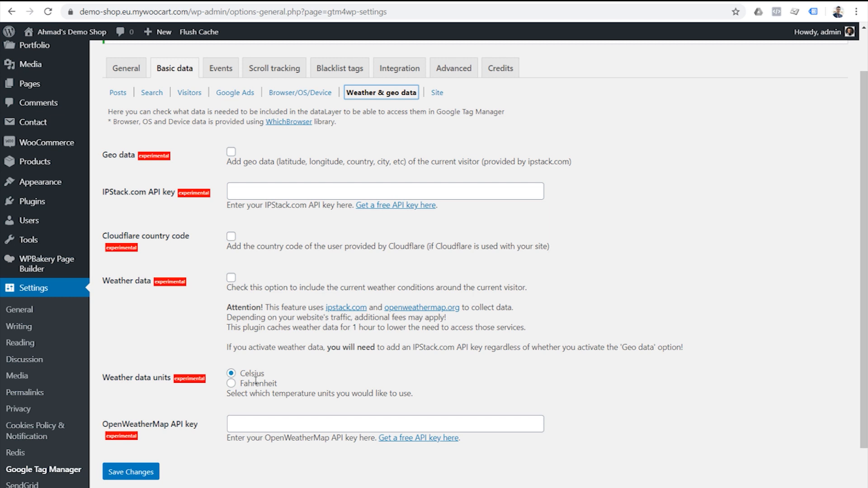
left_click(437, 93)
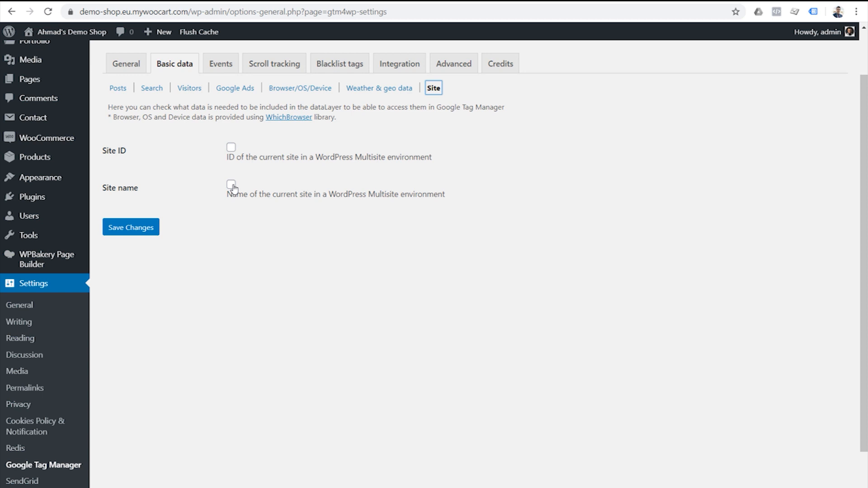
Review the plugin's general events, media events and scroll tracking options.
left_click(221, 66)
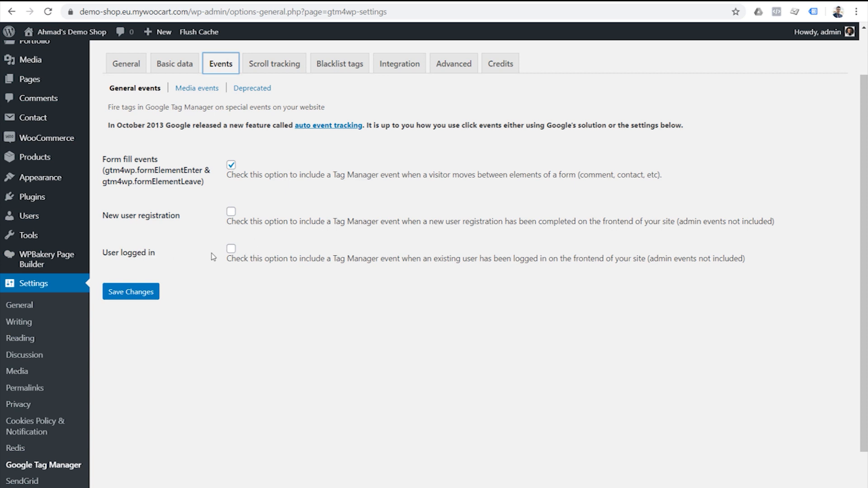
left_click(208, 89)
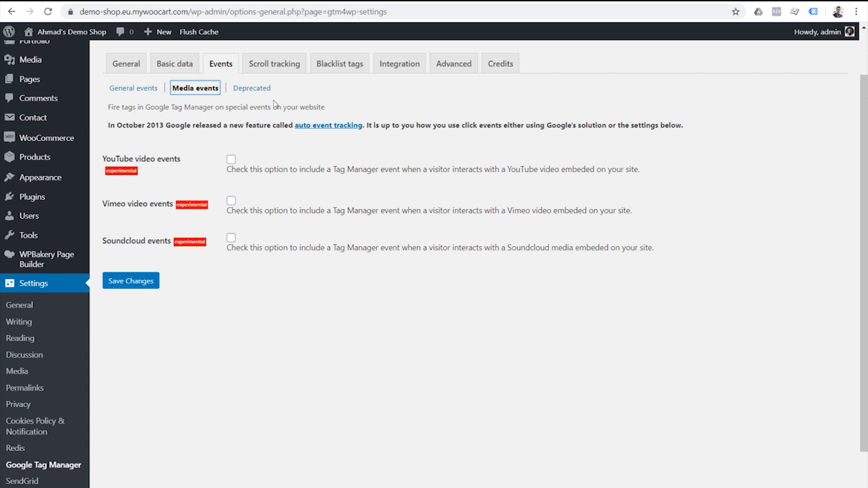
left_click(275, 69)
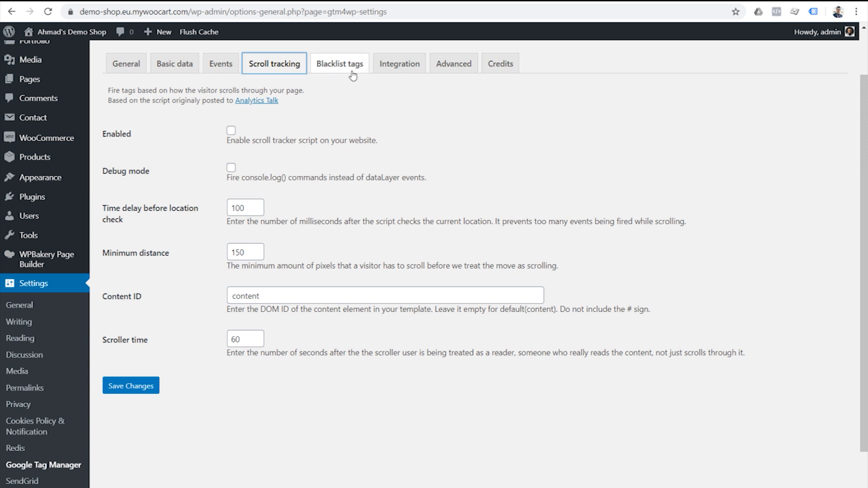
Enable the Contact Form 7 integration for the dataLayer event and check the note on the plugin's status.
left_click(400, 70)
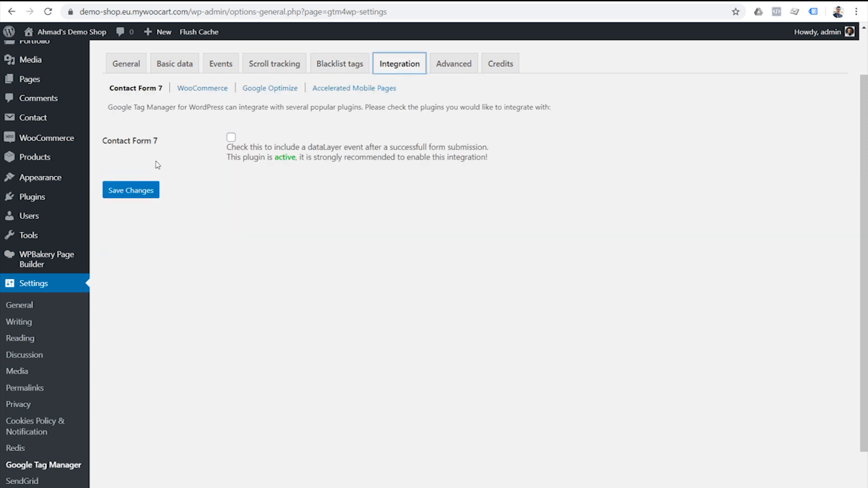
left_click(233, 139)
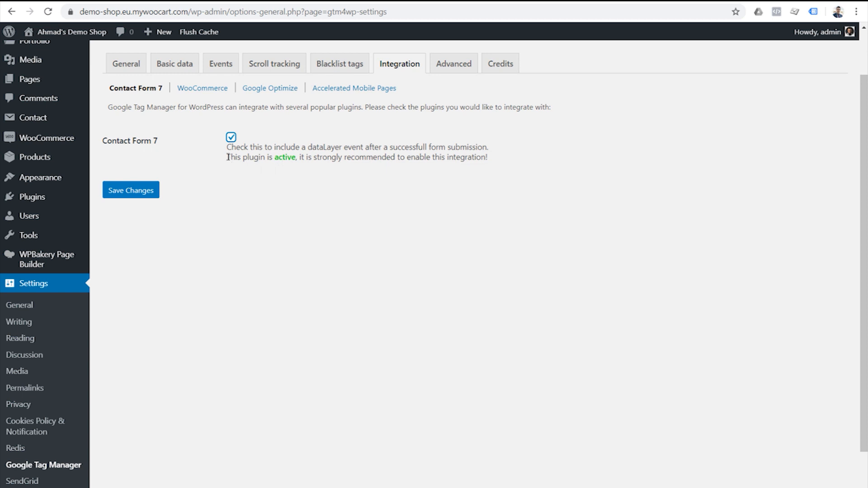
left_click_drag(228, 158, 299, 160)
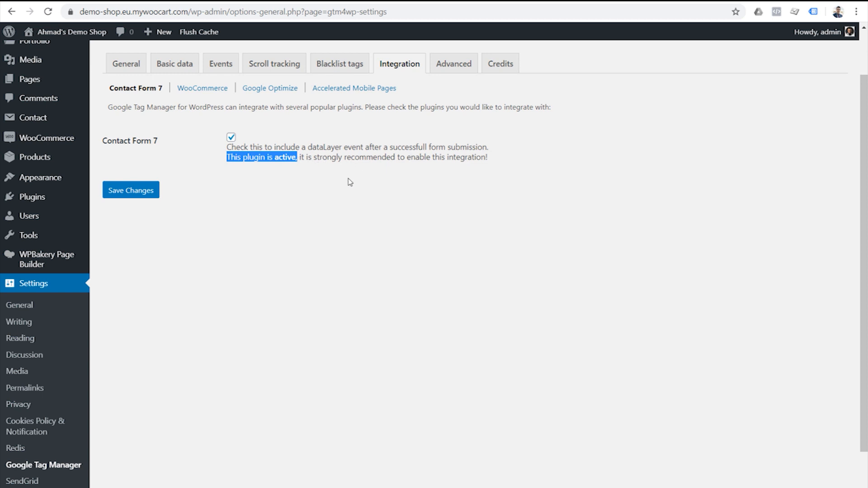
left_click(463, 167)
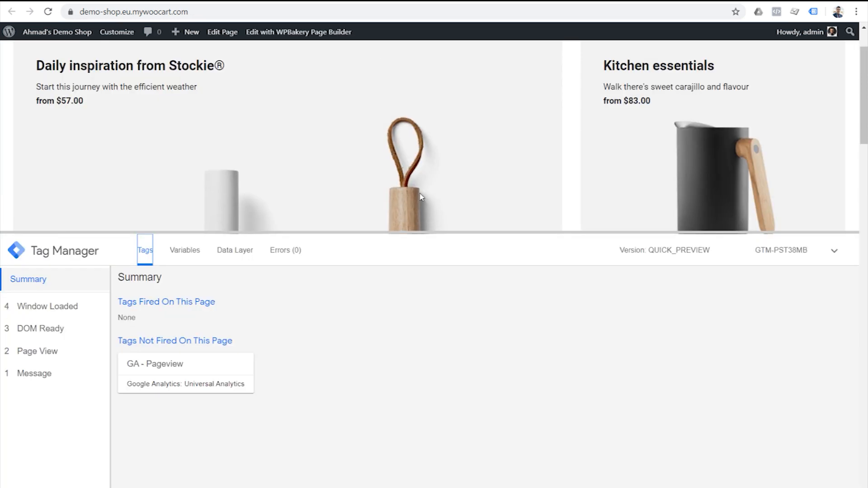
Save the plugin settings with the Contact Form 7 integration enabled.
left_click_drag(435, 234, 436, 364)
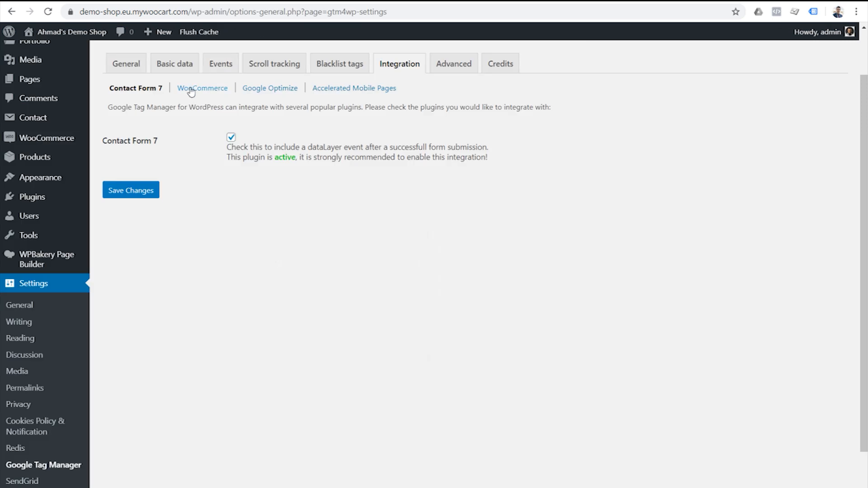
left_click(192, 90)
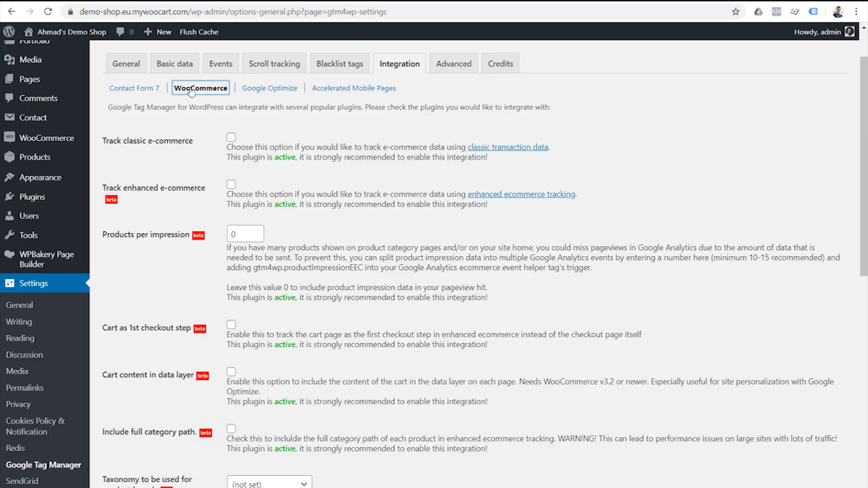
left_click(154, 89)
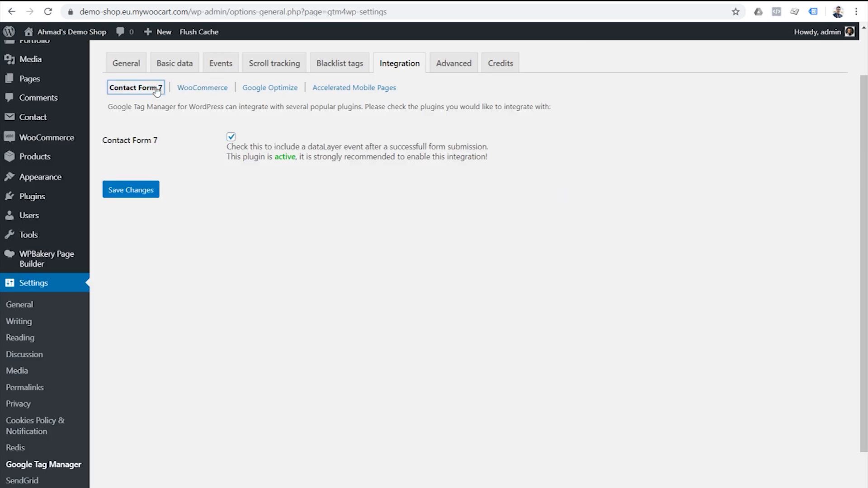
scroll(222, 186, "down", 1)
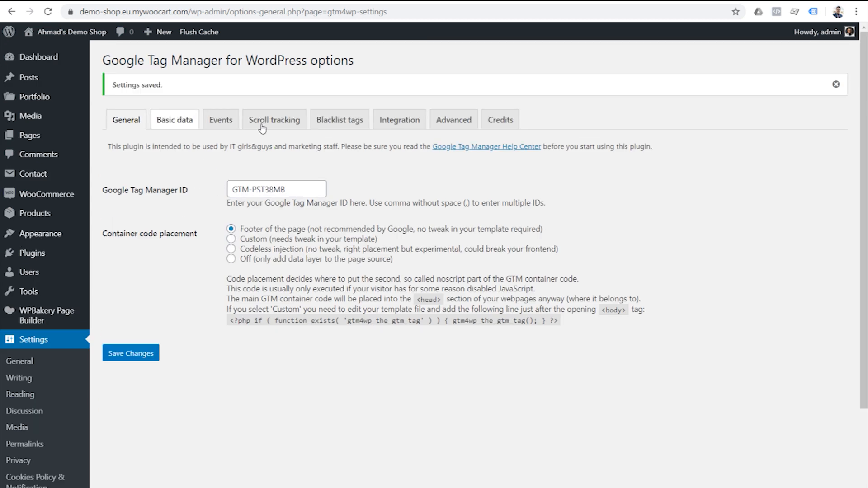
Open the plugin's WooCommerce integration settings and check the plugin status note for classic e-commerce tracking.
left_click(401, 120)
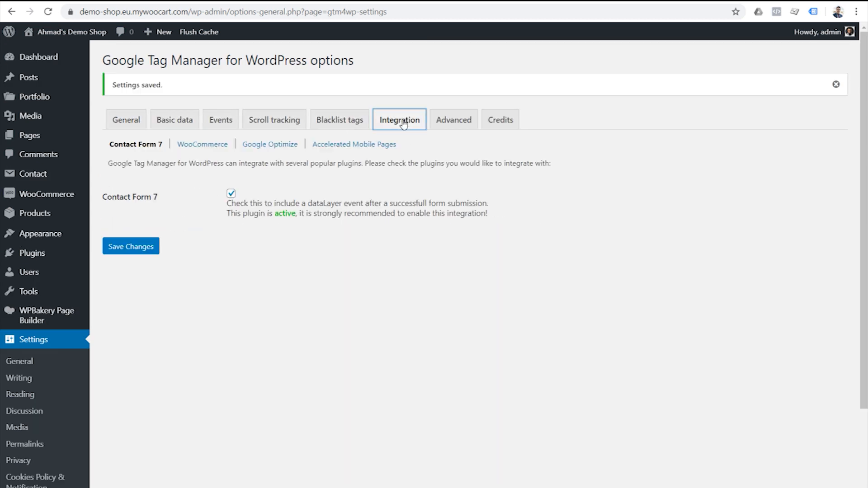
left_click(208, 151)
scroll(207, 185, "down", 1)
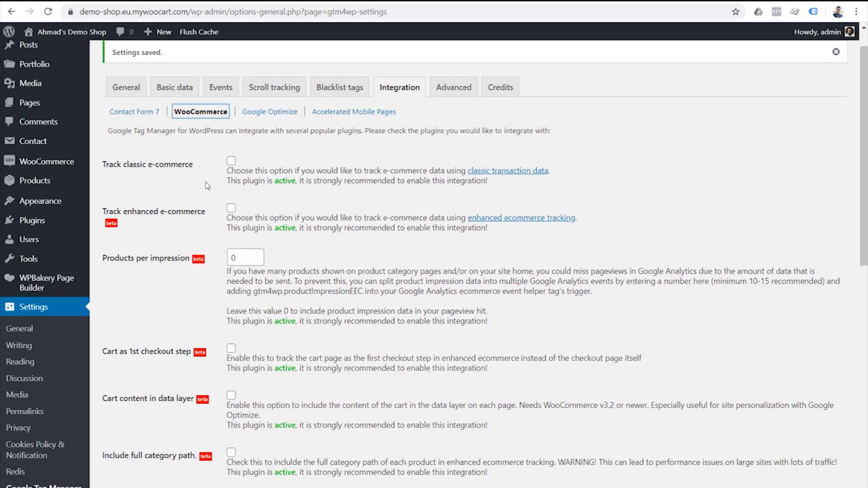
left_click_drag(227, 182, 292, 186)
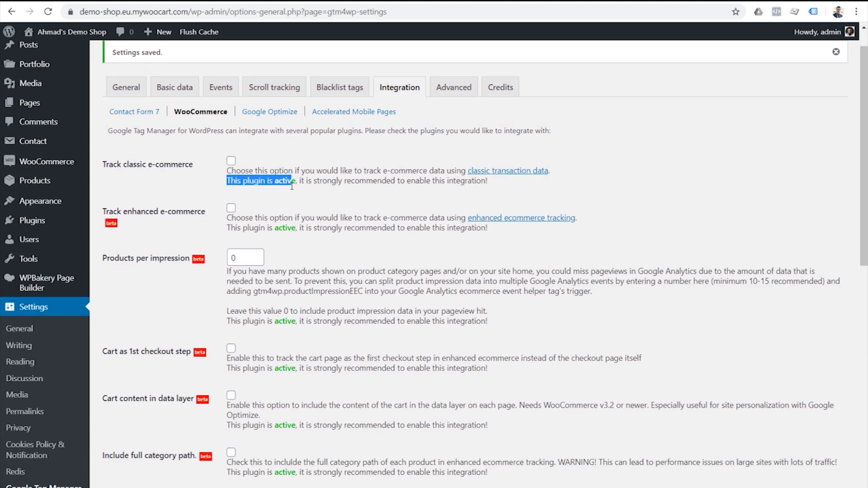
left_click(292, 198)
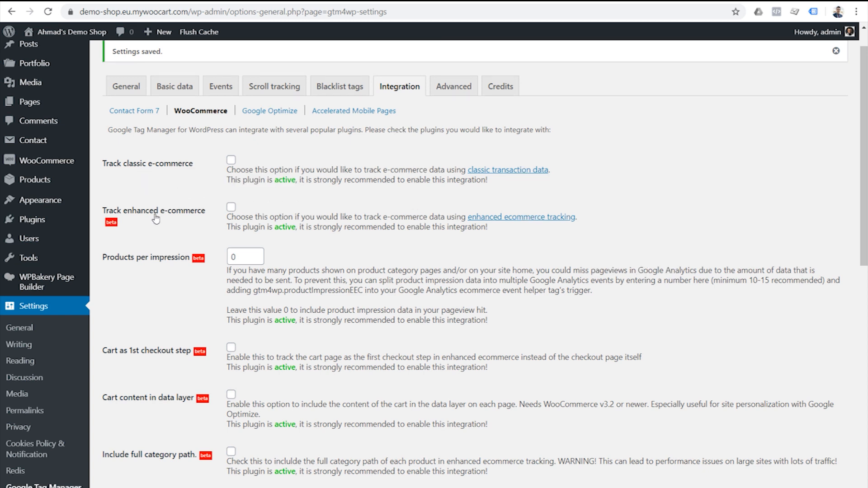
Enable enhanced e-commerce tracking in the WooCommerce integration.
scroll(151, 212, "down", 1)
left_click(231, 150)
scroll(222, 159, "up", 1)
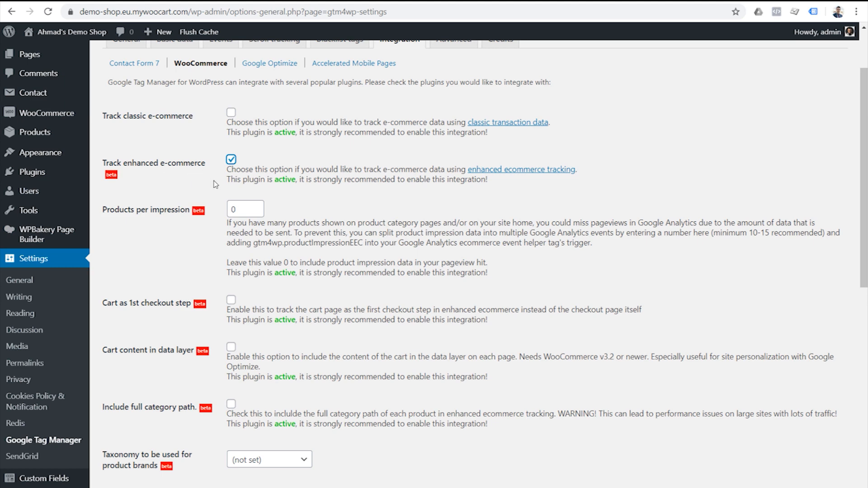
Set the WooCommerce integration's products per impression to 8.
scroll(216, 184, "down", 1)
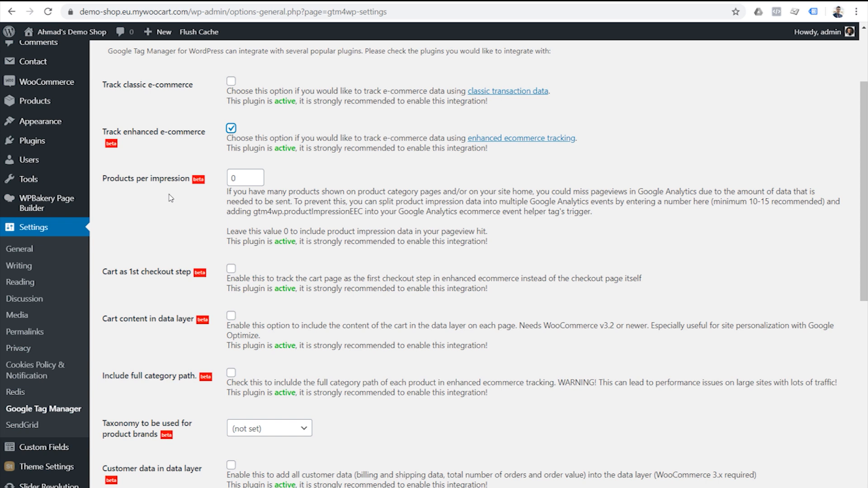
double_click(239, 178)
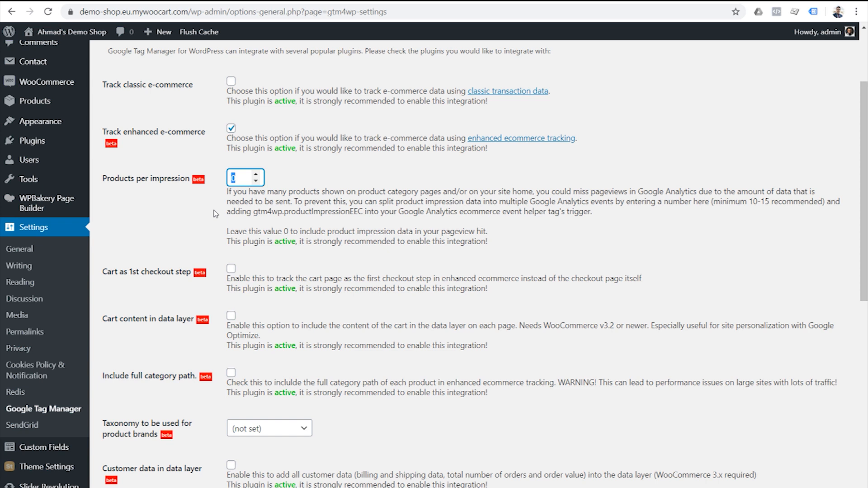
type("8")
left_click(213, 223)
scroll(214, 270, "down", 1)
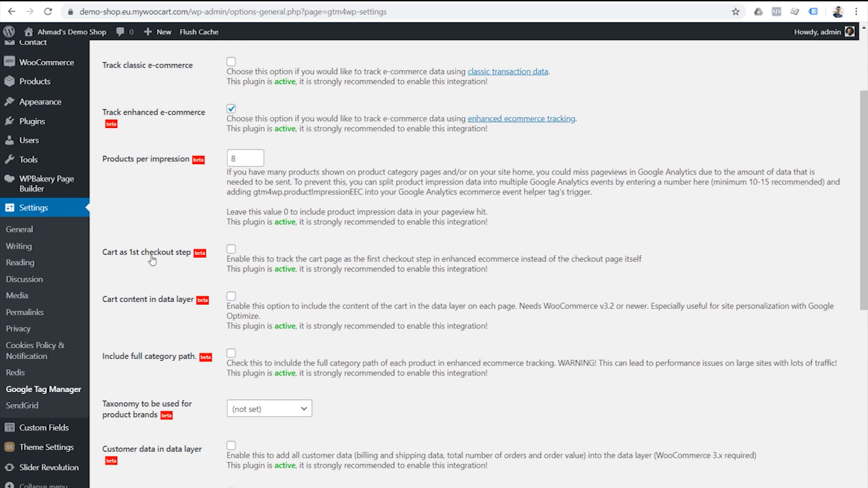
Enable the cart as first checkout step and include the cart content in the data layer.
left_click(231, 251)
scroll(109, 239, "down", 2)
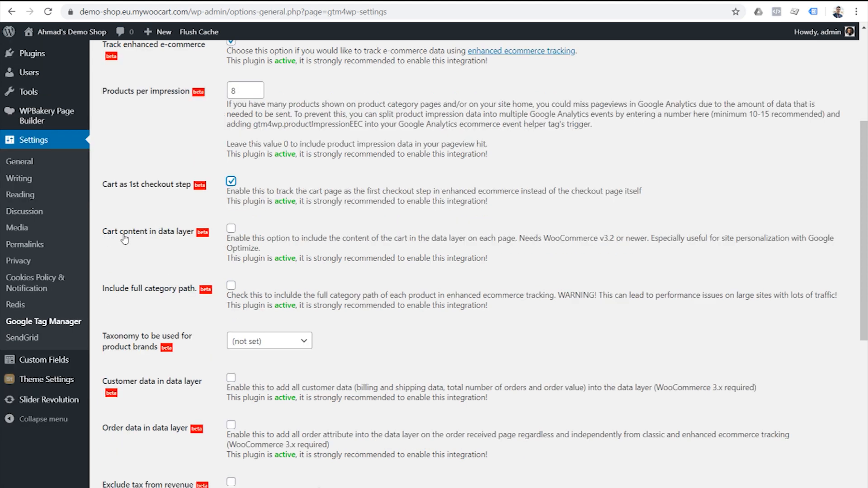
left_click(231, 228)
scroll(194, 275, "down", 2)
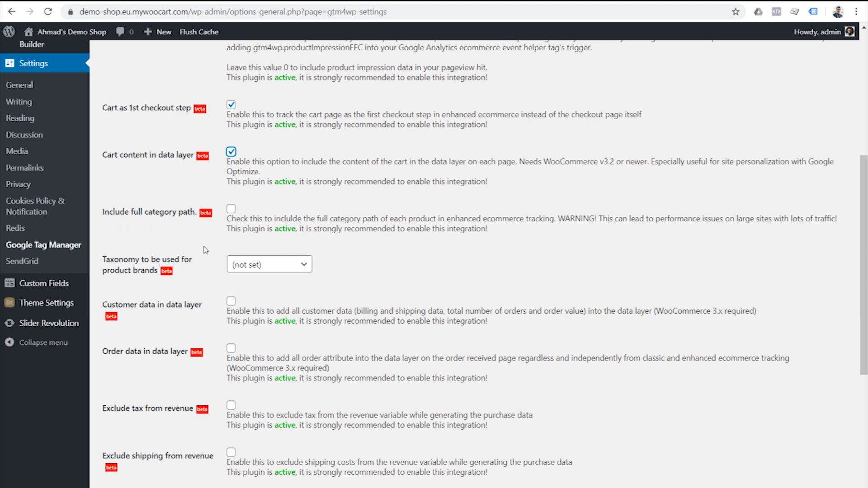
Review the WooCommerce options for category path, brand taxonomy, customer and order data, revenue exclusions, remarketing, product IDs and order flagging.
scroll(206, 246, "down", 1)
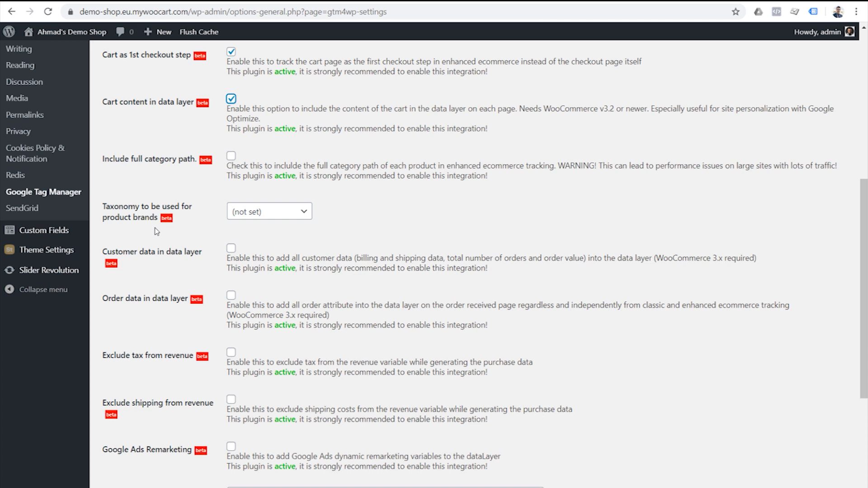
left_click(285, 213)
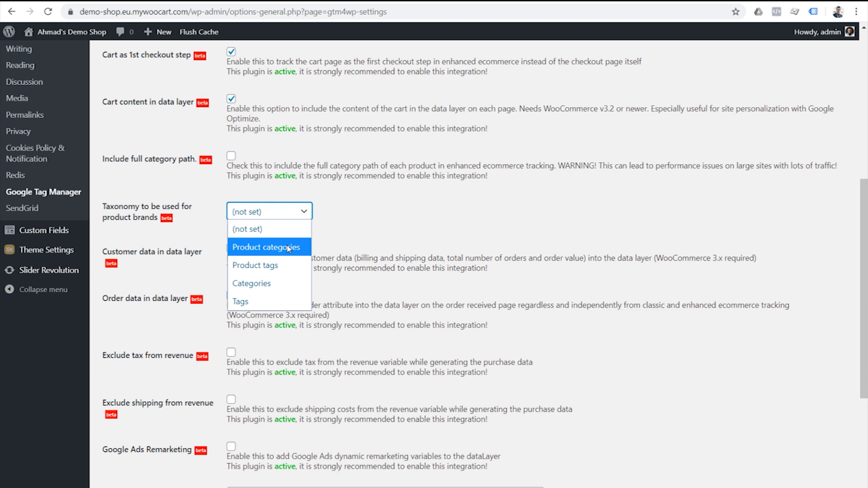
left_click(337, 235)
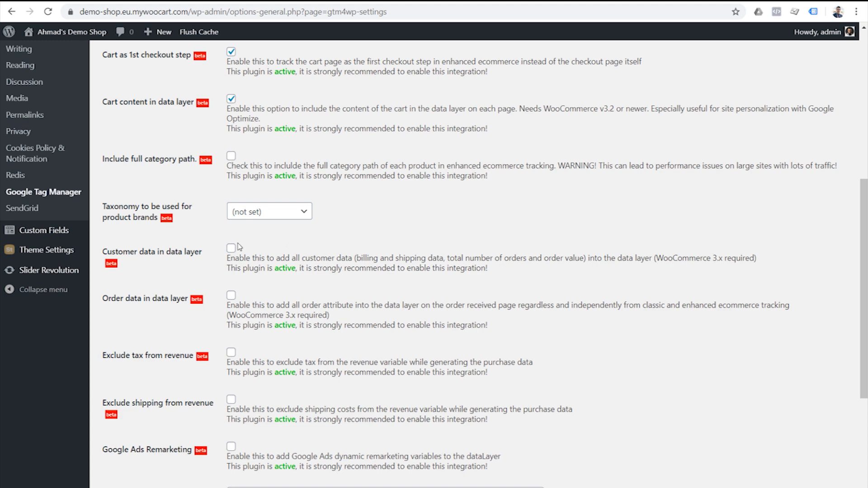
scroll(219, 267, "down", 1)
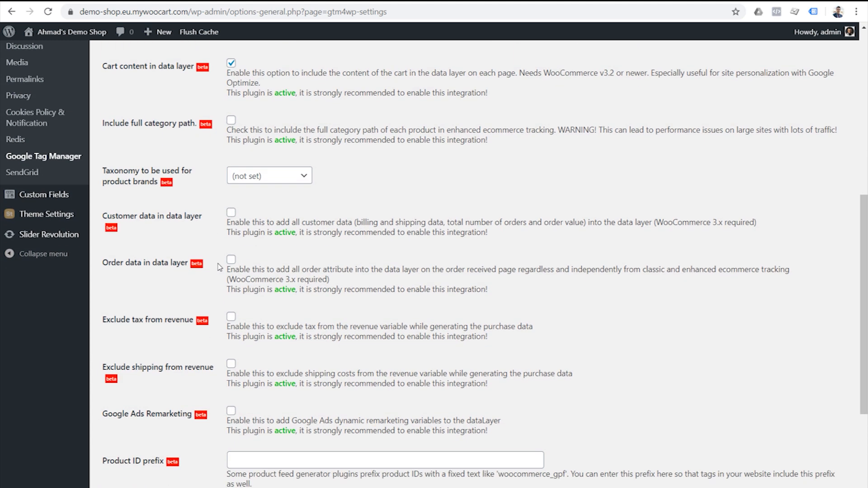
scroll(219, 271, "down", 1)
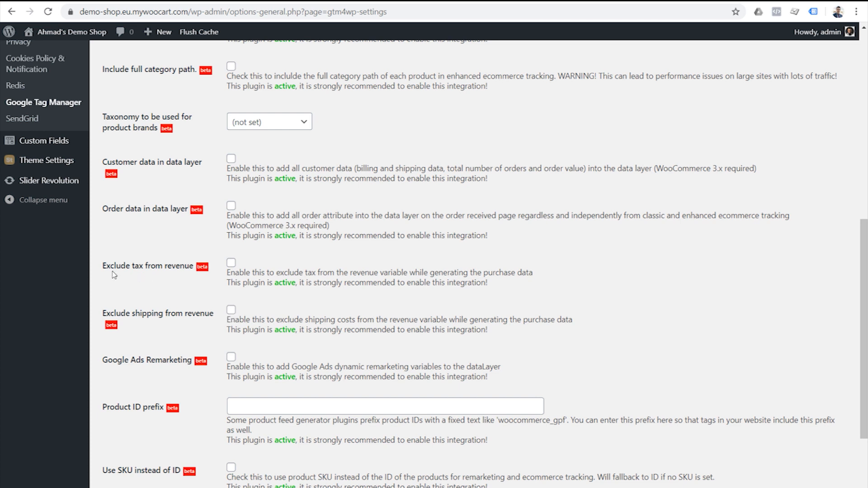
scroll(147, 289, "down", 1)
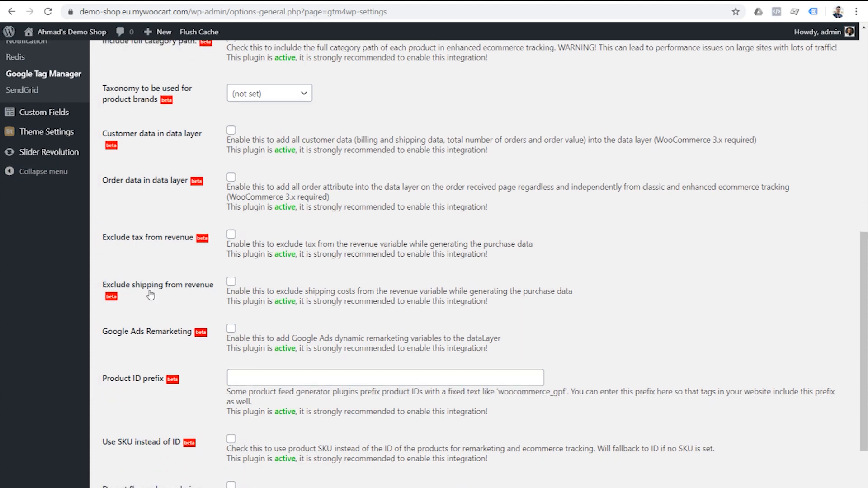
scroll(216, 290, "down", 1)
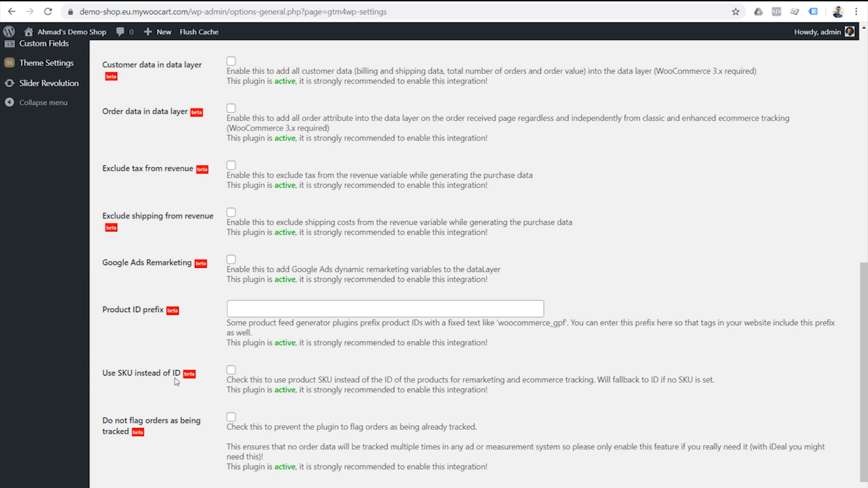
scroll(180, 425, "down", 1)
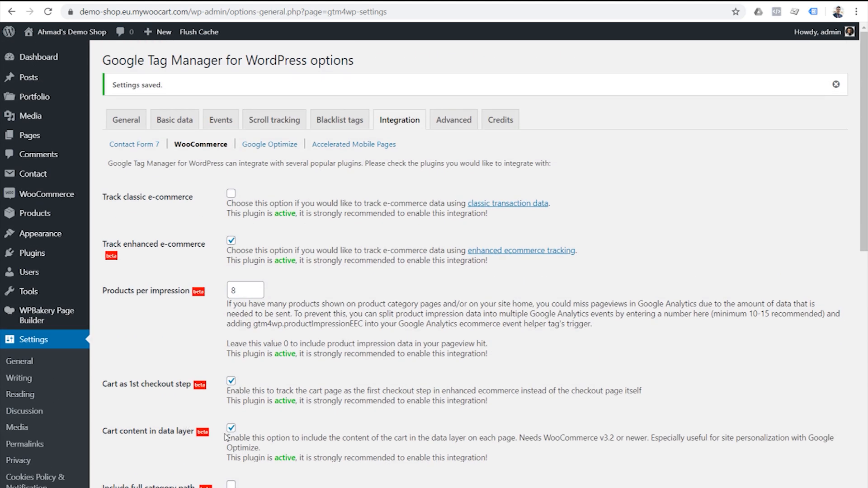
Disable cart content in the data layer and cart as first checkout step, and set products per impression to 0.
left_click(231, 428)
left_click(231, 381)
double_click(233, 291)
type("0")
left_click(196, 343)
Save the WooCommerce integration settings.
scroll(202, 282, "down", 6)
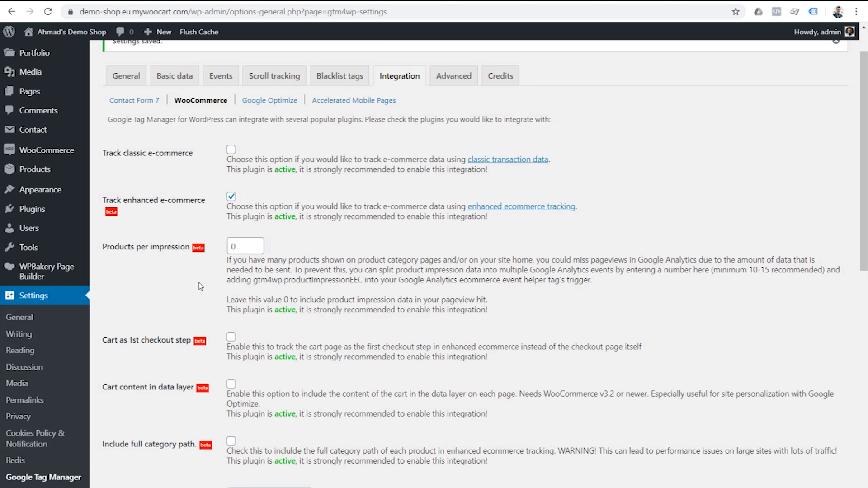
scroll(201, 284, "down", 6)
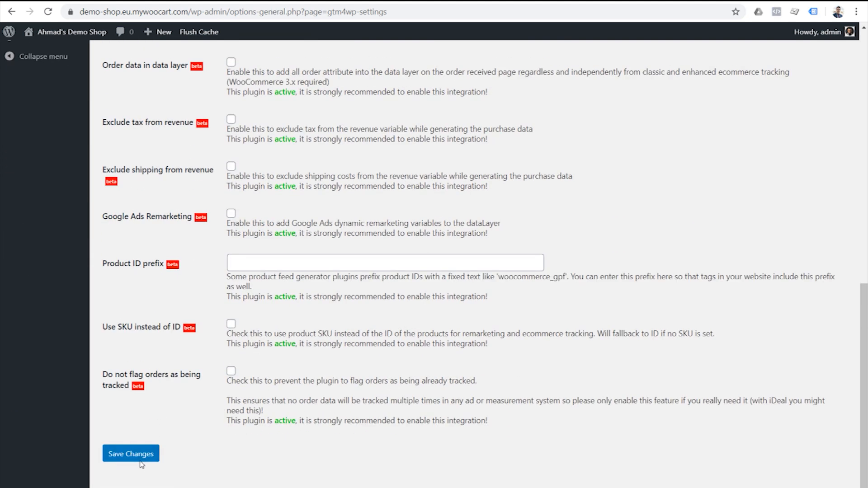
left_click(141, 456)
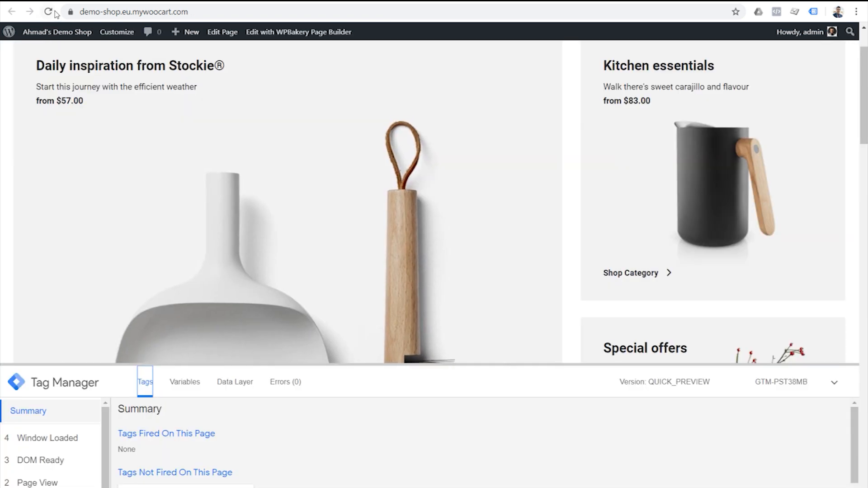
Reload the demo shop in preview mode and open the Sönpan stool with backrest product from the Shop page.
left_click(55, 12)
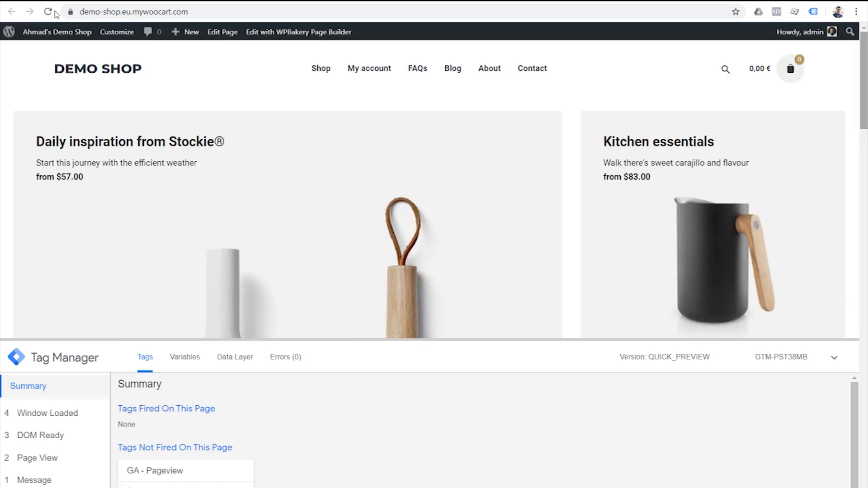
left_click(316, 72)
left_click_drag(865, 77, 864, 231)
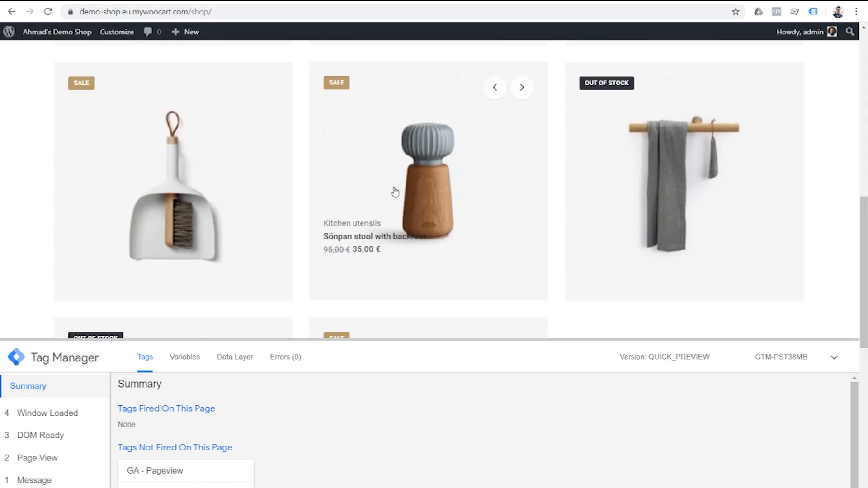
left_click(418, 194)
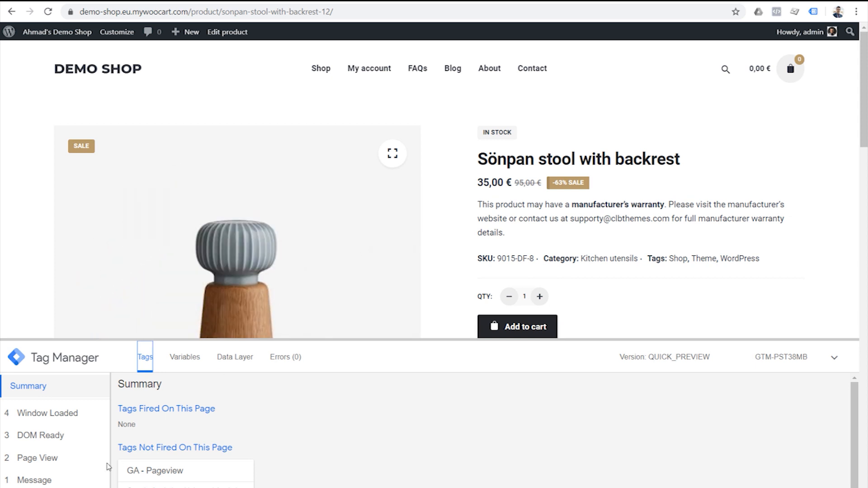
Inspect the Message event's data layer in the Tag Manager preview, examining the ecommerce object with the product details.
left_click(55, 482)
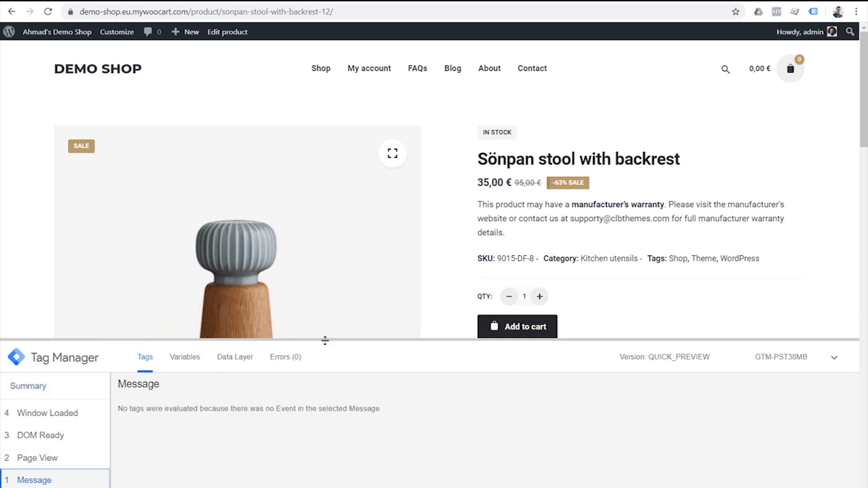
left_click_drag(325, 340, 331, 178)
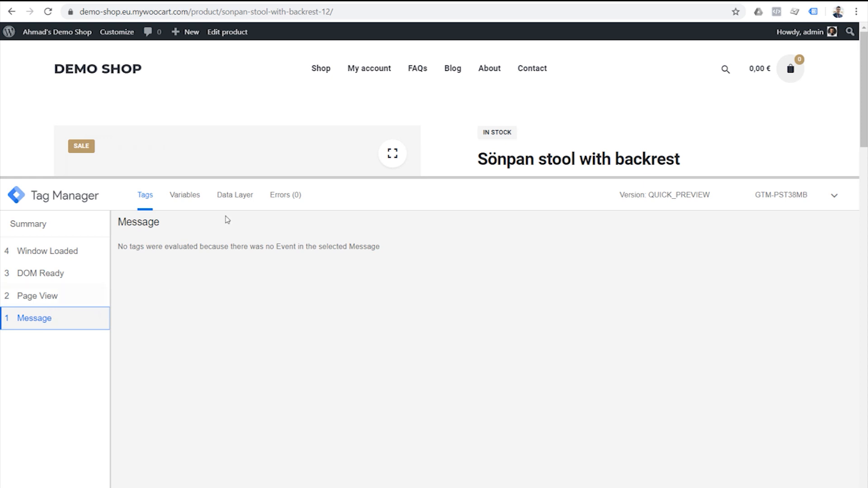
left_click(234, 197)
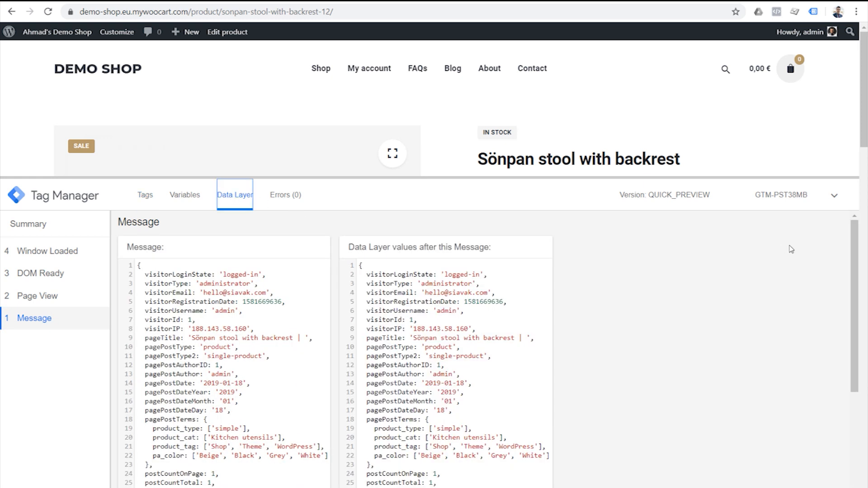
left_click_drag(854, 255, 855, 372)
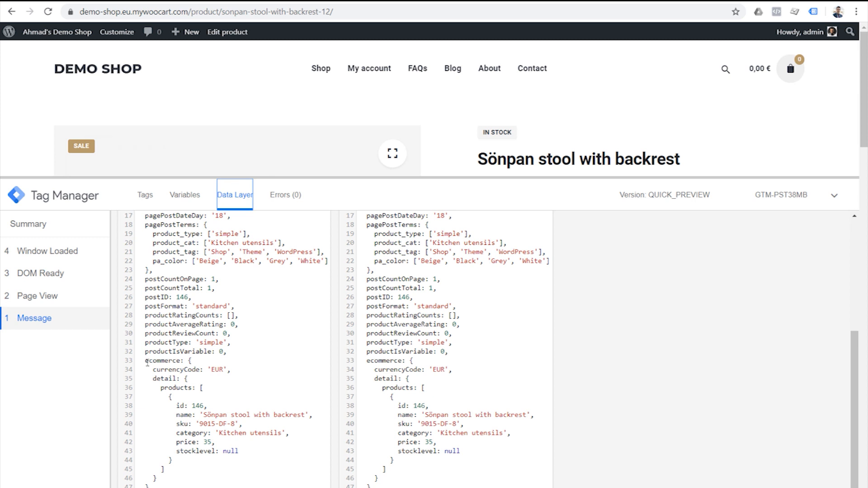
left_click_drag(145, 361, 177, 484)
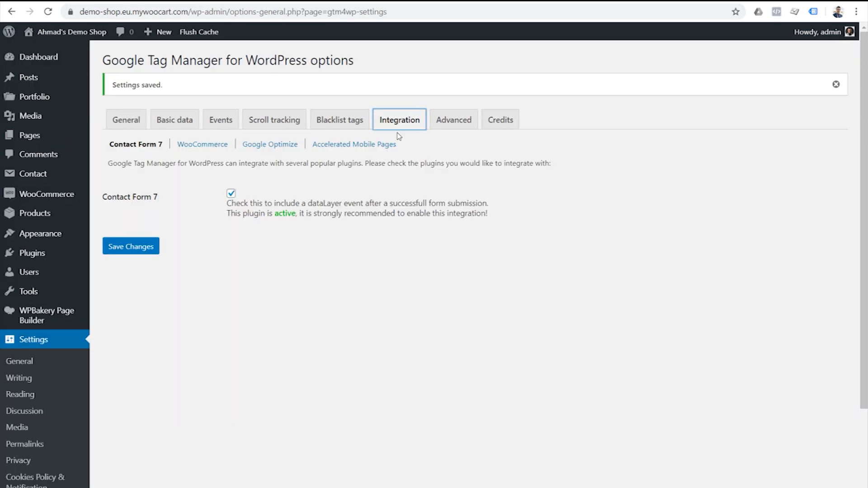
Return to the plugin's WooCommerce integration settings and open the Google Optimize integration options.
left_click(212, 146)
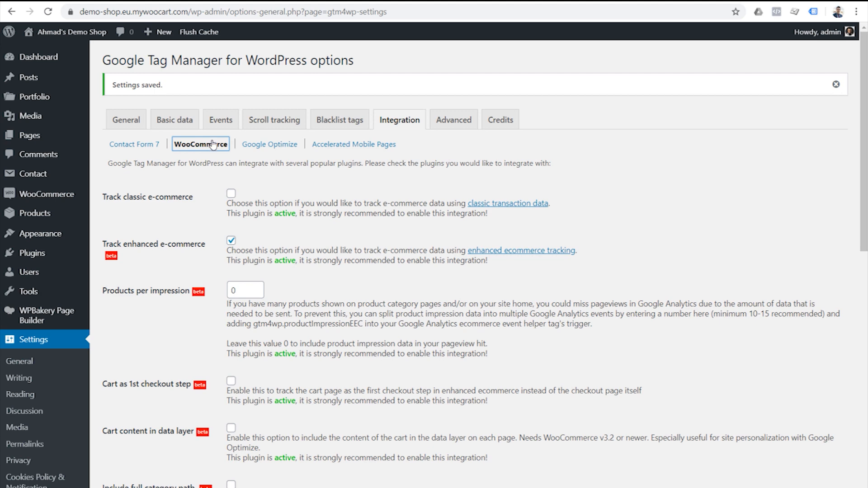
left_click(269, 145)
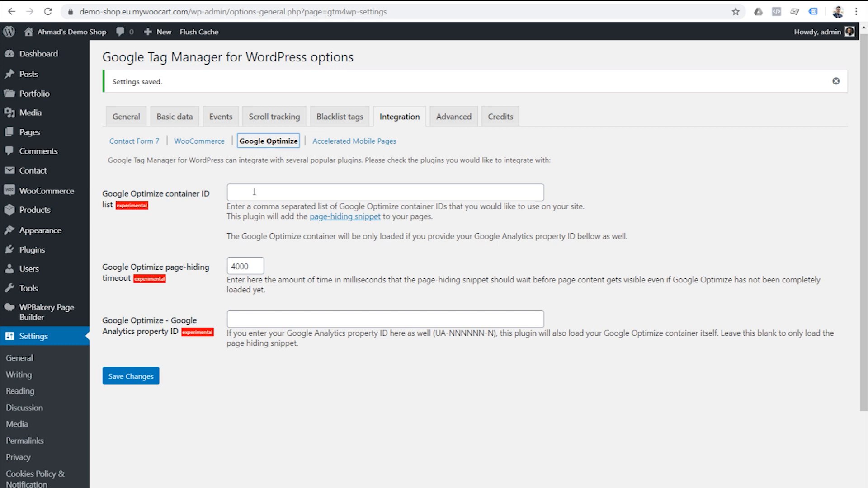
Review the Google Optimize note about the page-hiding snippet and the Accelerated Mobile Pages container ID setting.
left_click(227, 220)
left_click_drag(227, 220, 435, 224)
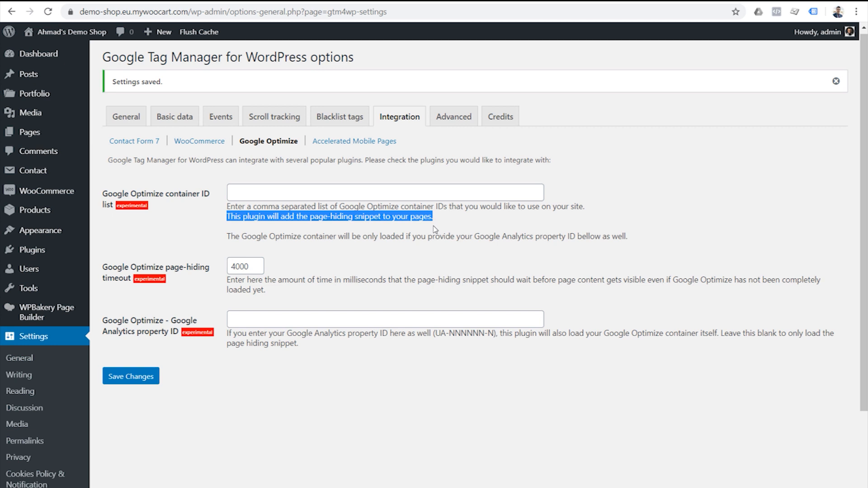
left_click(365, 141)
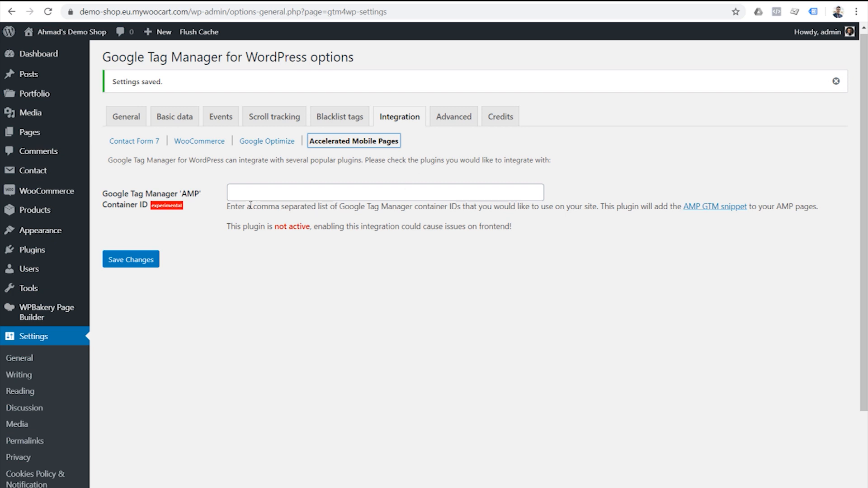
left_click(235, 193)
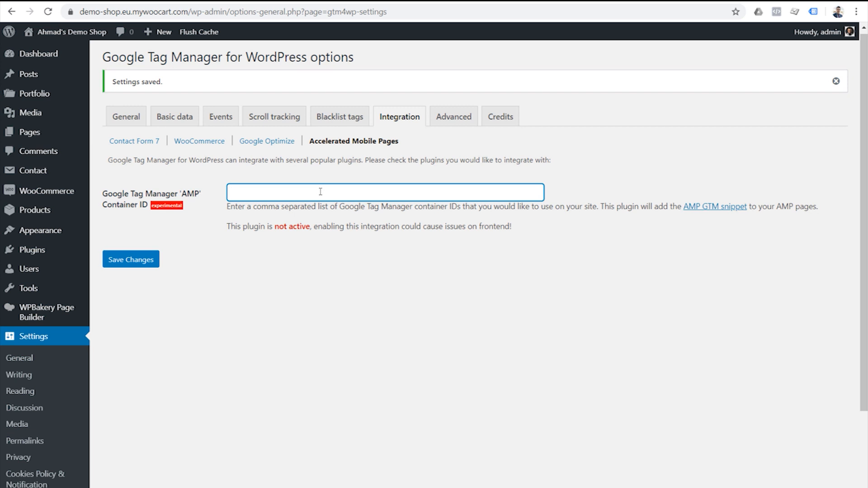
In the plugin's advanced settings, enable the browser 'Do not track' setting and loading the GTM container as early as possible, and save.
left_click(452, 117)
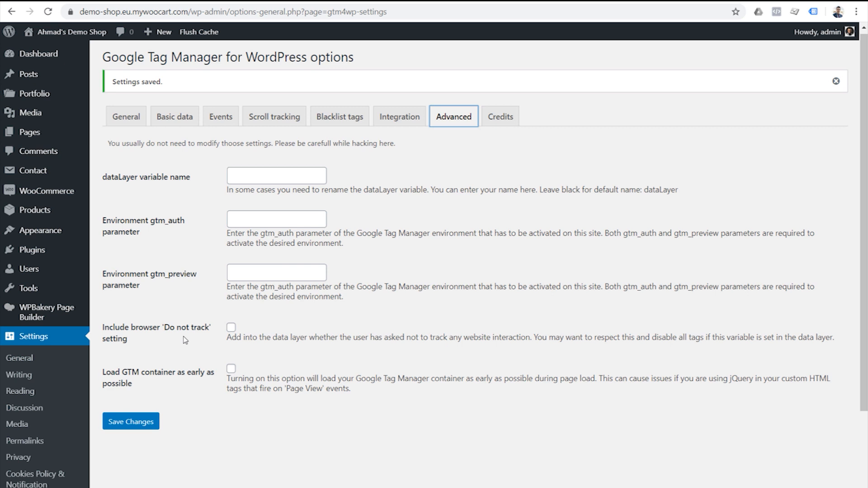
left_click(231, 327)
left_click(233, 371)
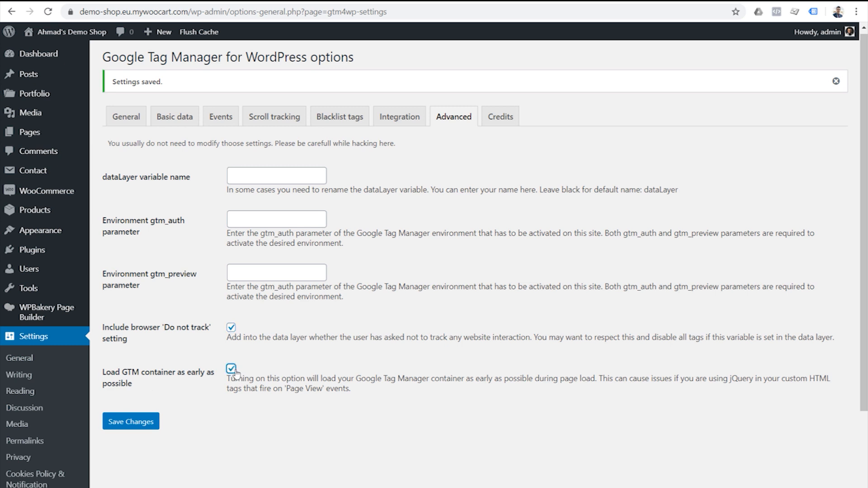
left_click(150, 422)
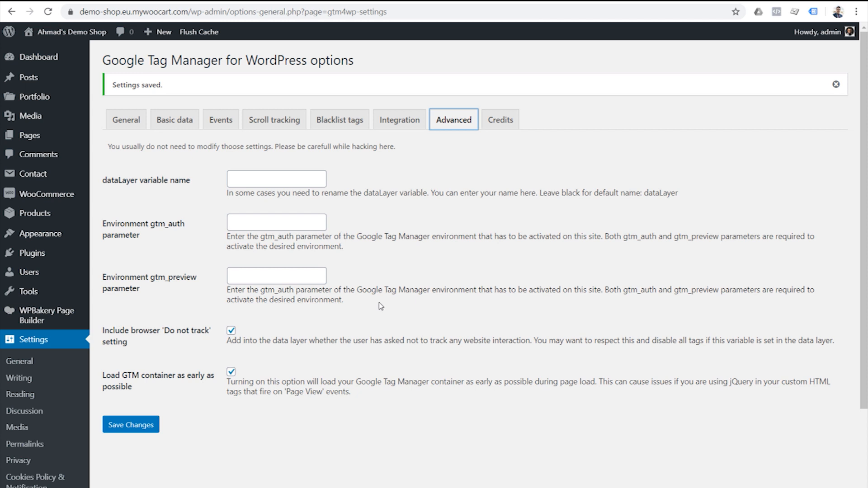
Examine the plugin's tag blacklist options alongside the tag list in the Tag Manager workspace.
left_click(335, 129)
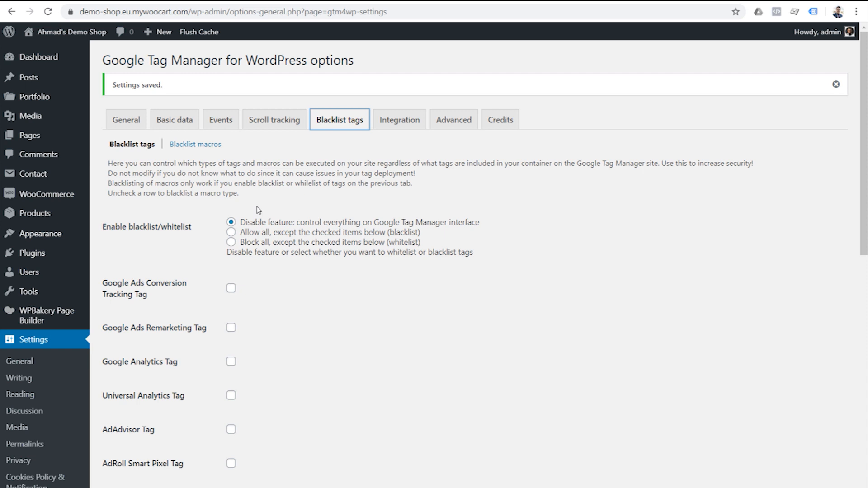
left_click(468, 1)
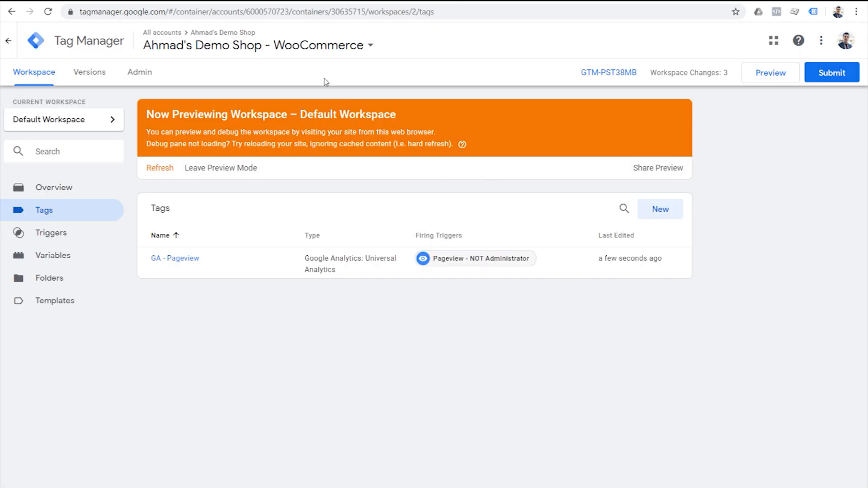
left_click(236, 2)
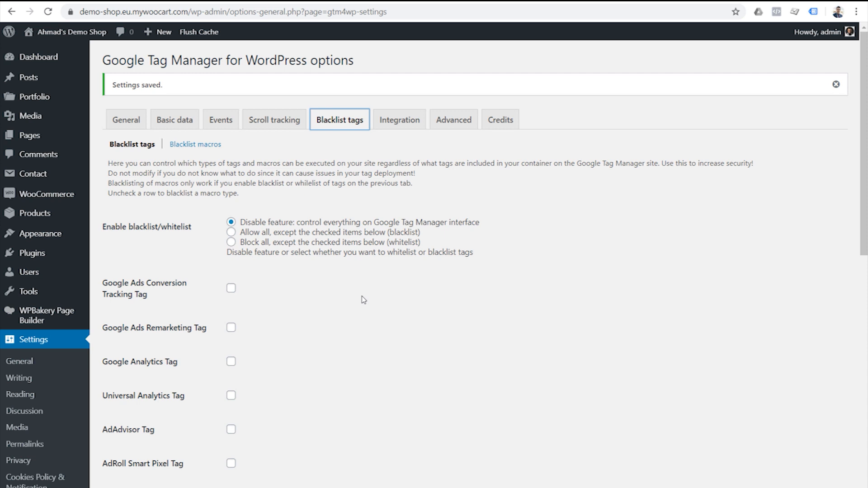
left_click(493, 1)
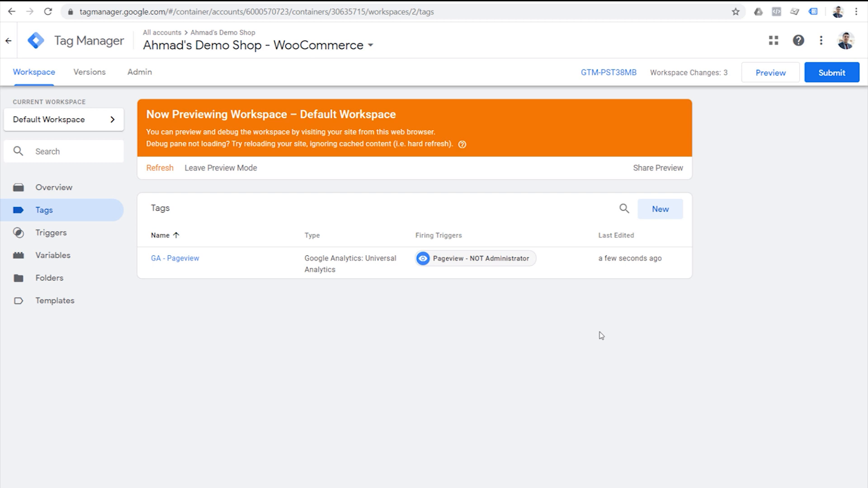
left_click(226, 2)
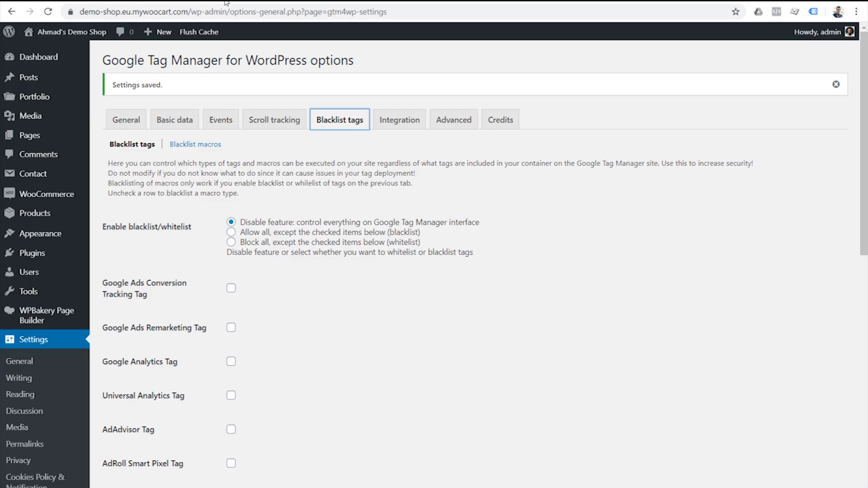
Switch to Google Tag Manager and create a tag named "CHTML - Test" with the Custom HTML tag type.
left_click(461, 2)
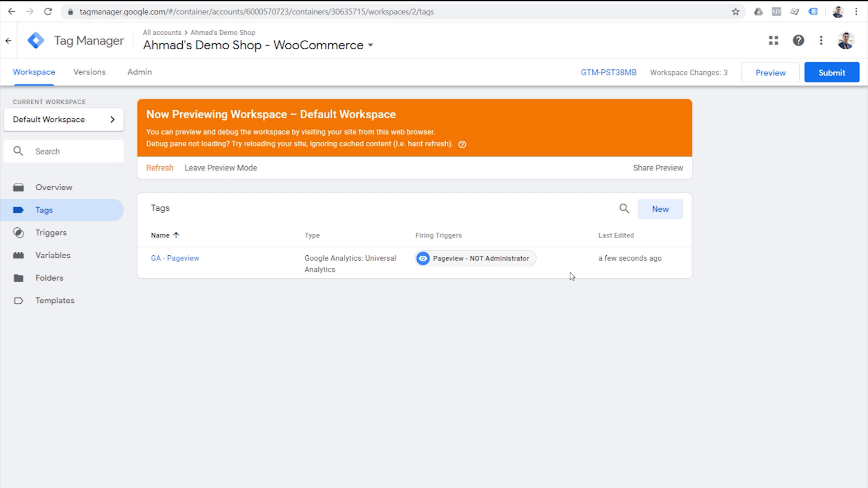
left_click(654, 214)
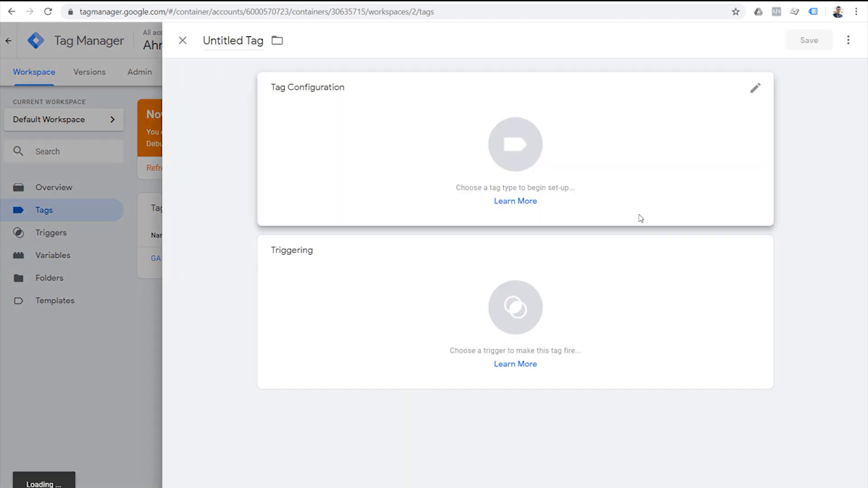
triple_click(233, 40)
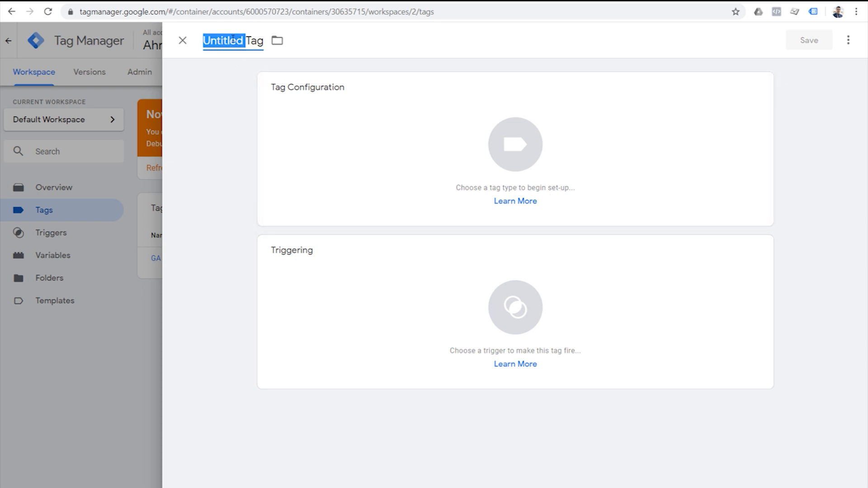
type("CHTML")
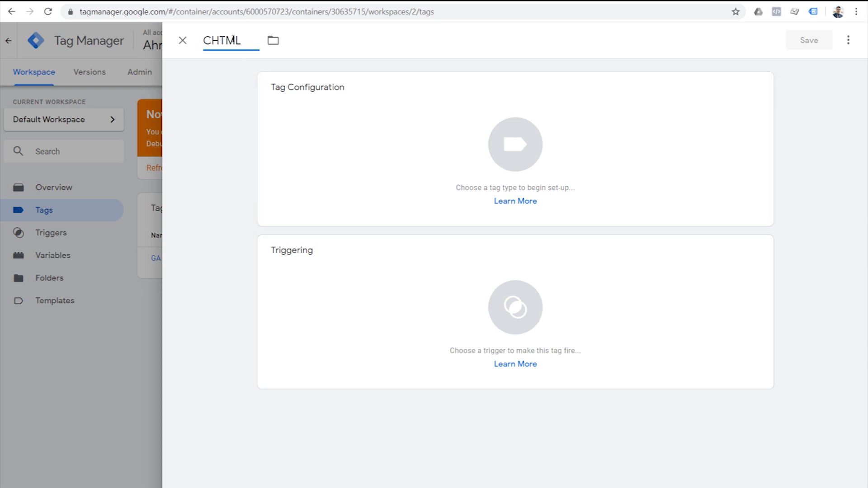
type(" - Test")
left_click(517, 120)
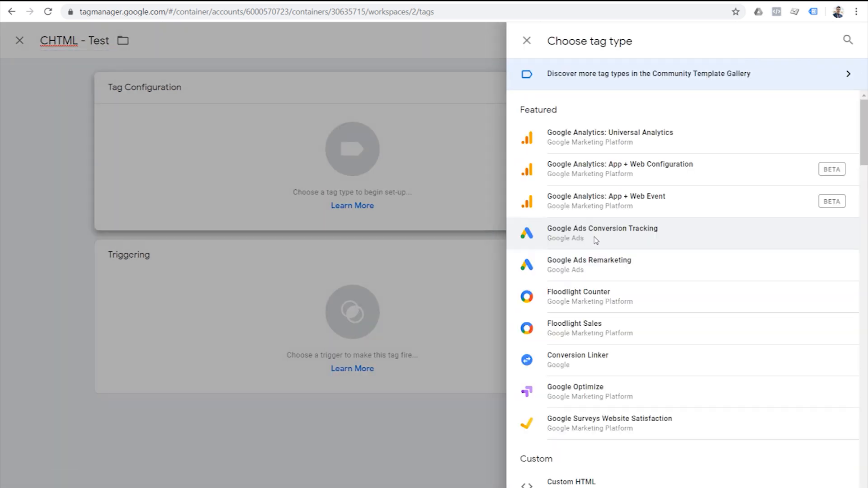
scroll(602, 361, "down", 3)
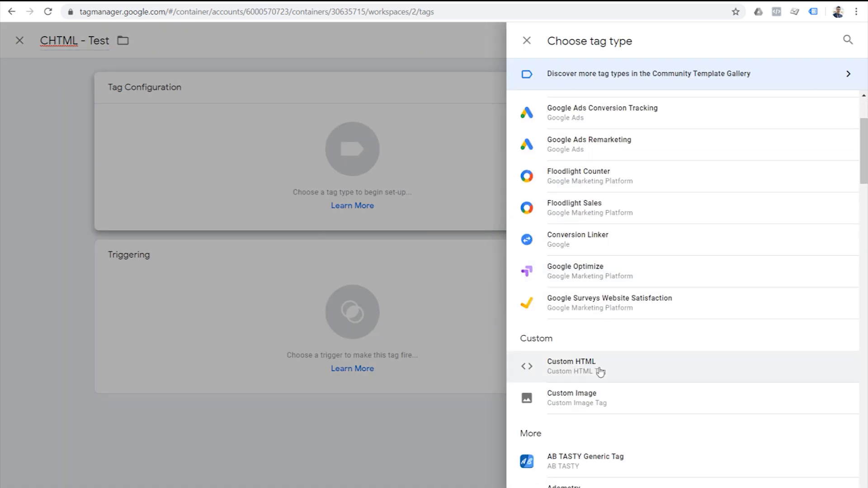
left_click(600, 372)
Enter a script in the tag's HTML that runs alert("Hello World!"); between opening and closing script tags.
left_click(337, 226)
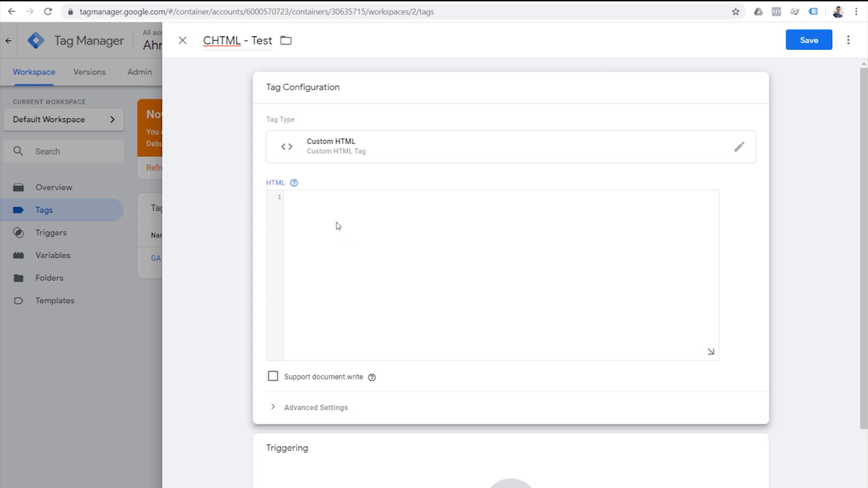
type("<script>")
key("Return")
key("Return")
type("</script>")
key("Up")
type("alert(\"Hello World")
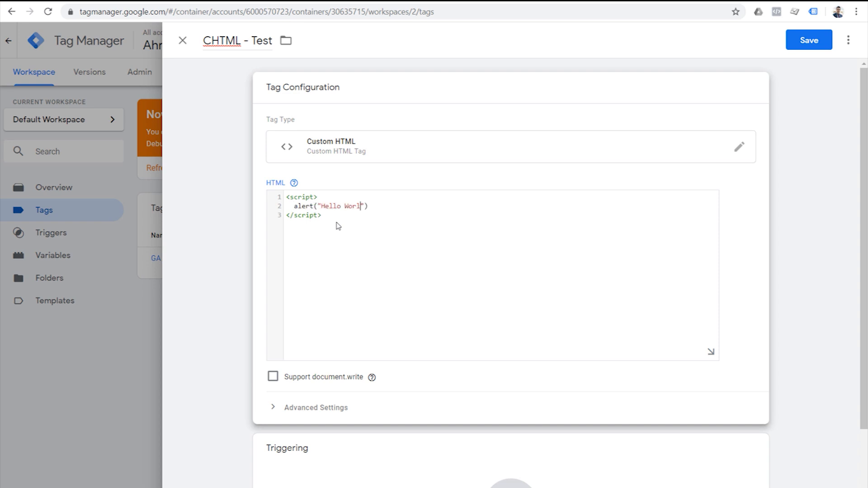
type("!")
left_click(337, 226)
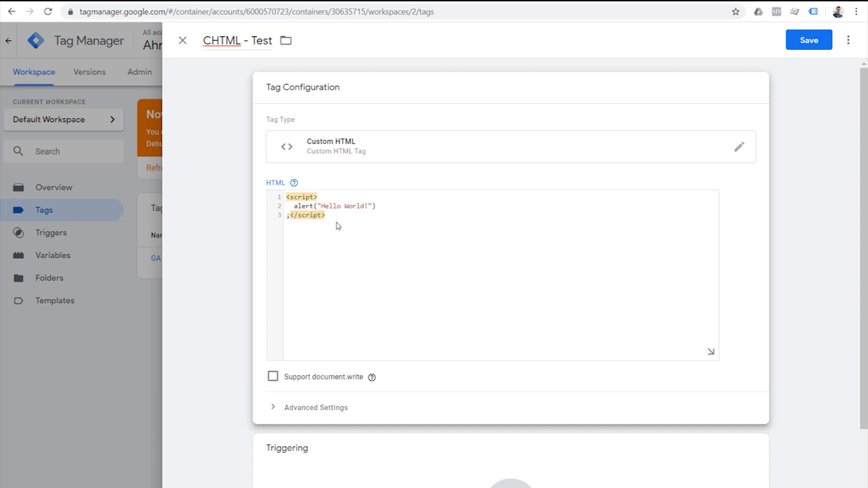
left_click(396, 206)
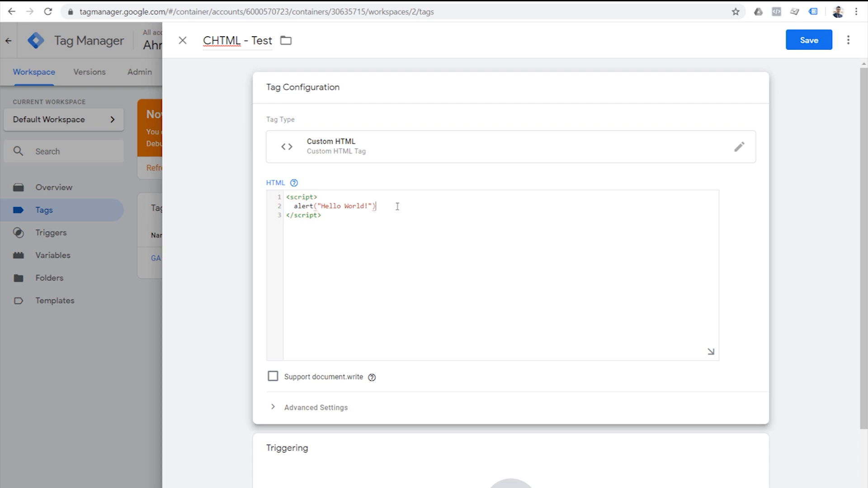
type(";")
Assign the All Pages trigger to the Custom HTML tag and save the tag.
scroll(449, 310, "down", 1)
scroll(449, 310, "down", 1)
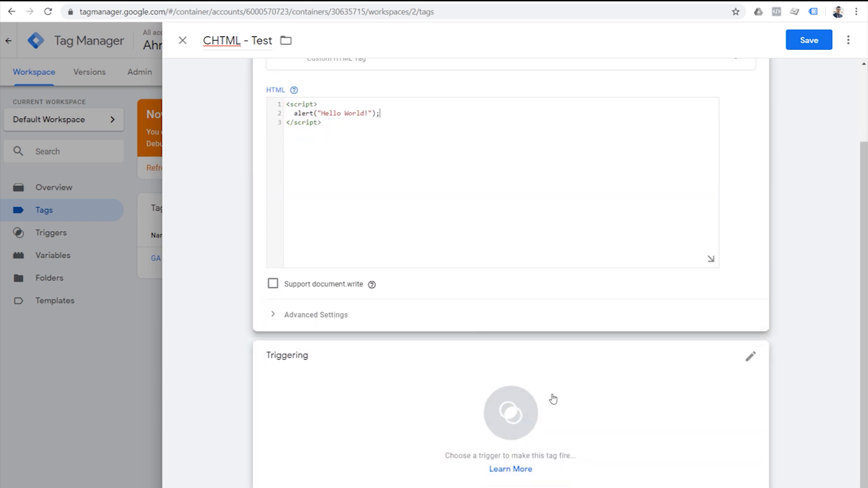
left_click(552, 399)
left_click(229, 93)
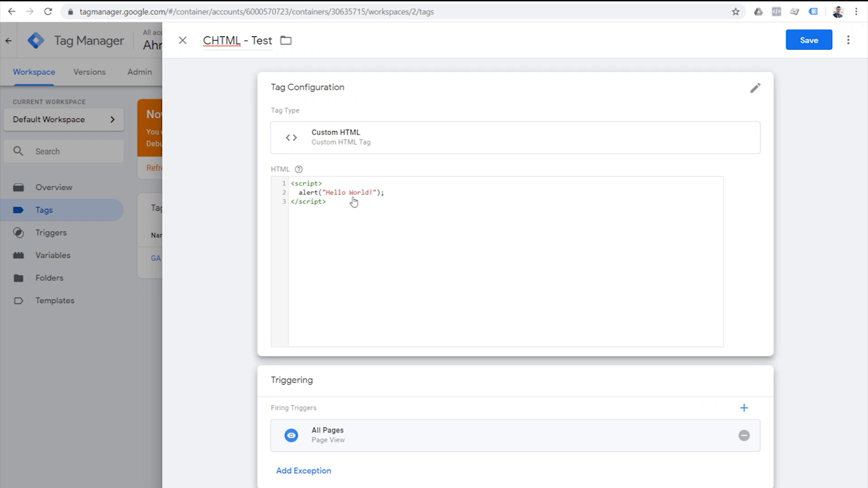
left_click(800, 39)
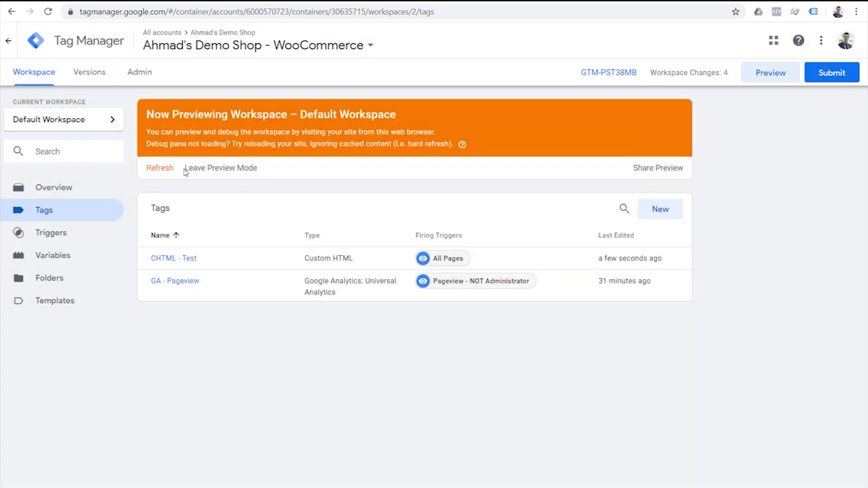
Refresh the workspace preview, reload the stool product page in the demo shop to test the tag, and dismiss the alert.
left_click(155, 168)
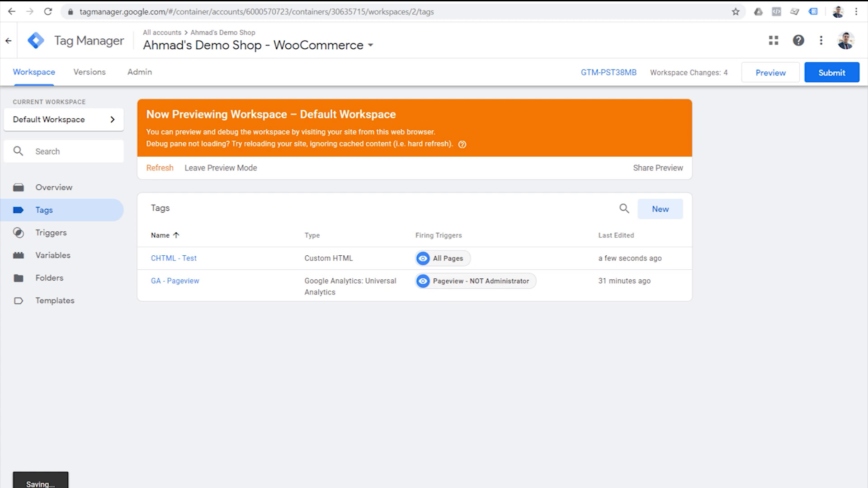
left_click(312, 1)
left_click_drag(445, 180, 445, 322)
left_click(52, 13)
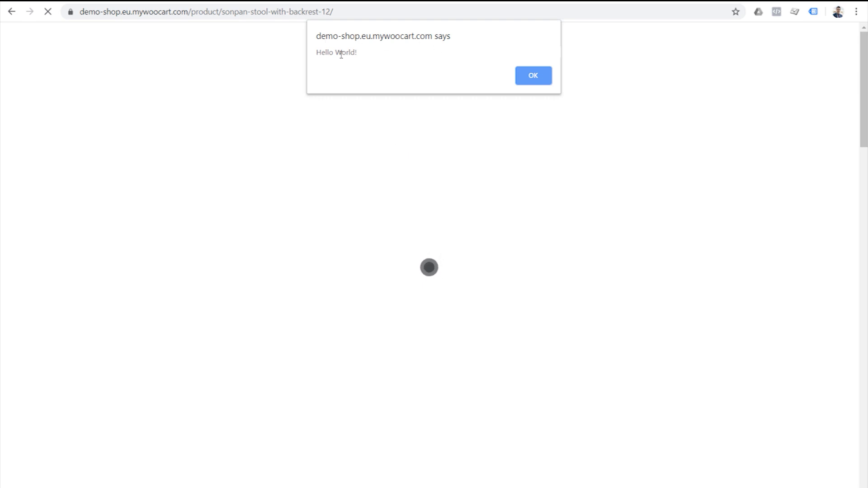
left_click(534, 77)
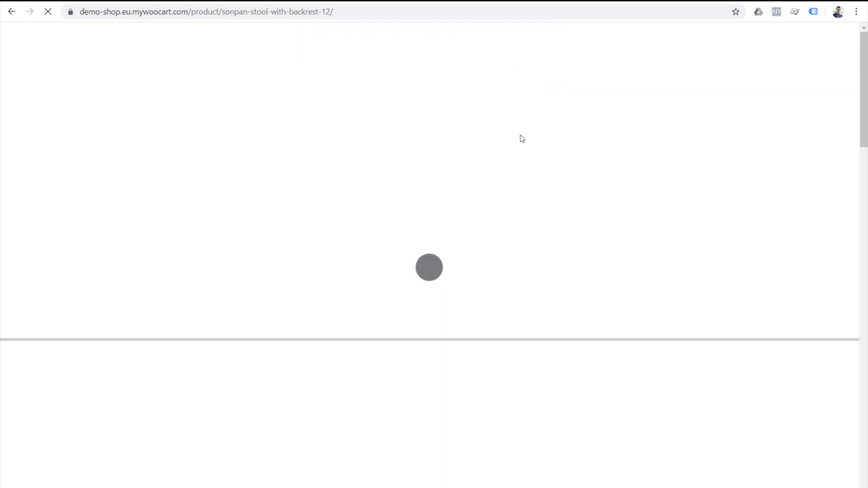
Return to the WordPress plugin settings, set the blacklist feature to allow all except checked items, check Custom HTML Tag, and save the changes.
left_click(472, 2)
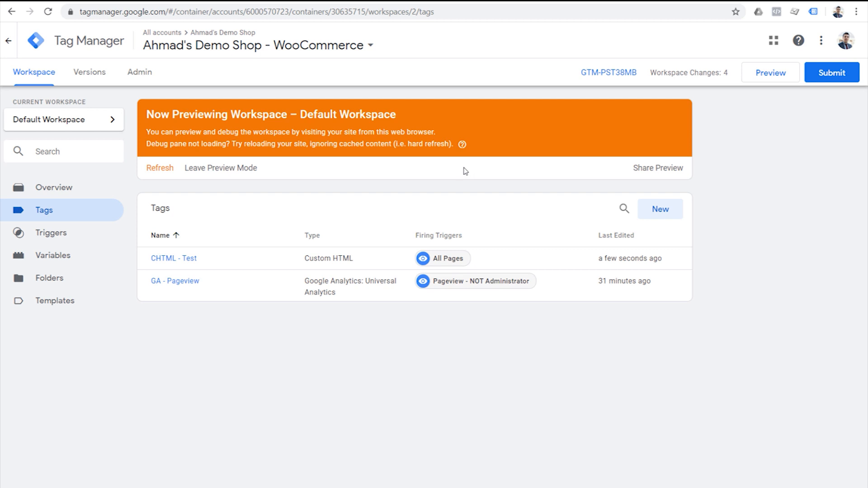
left_click(158, 1)
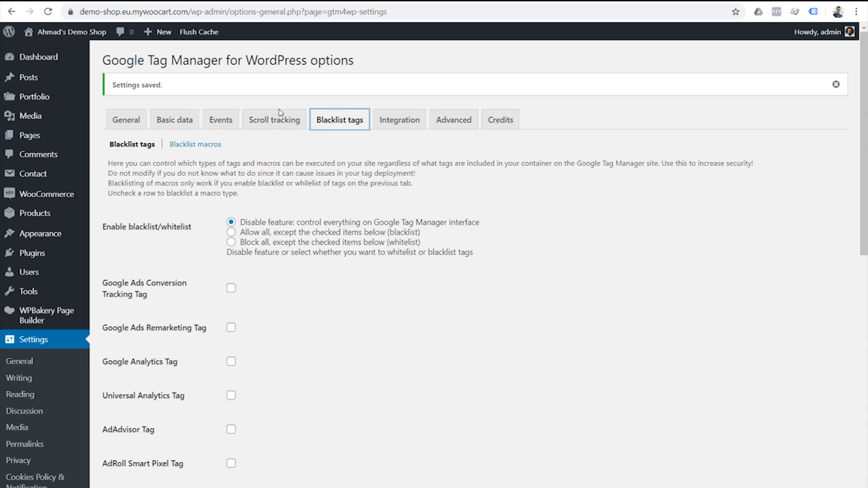
left_click(231, 232)
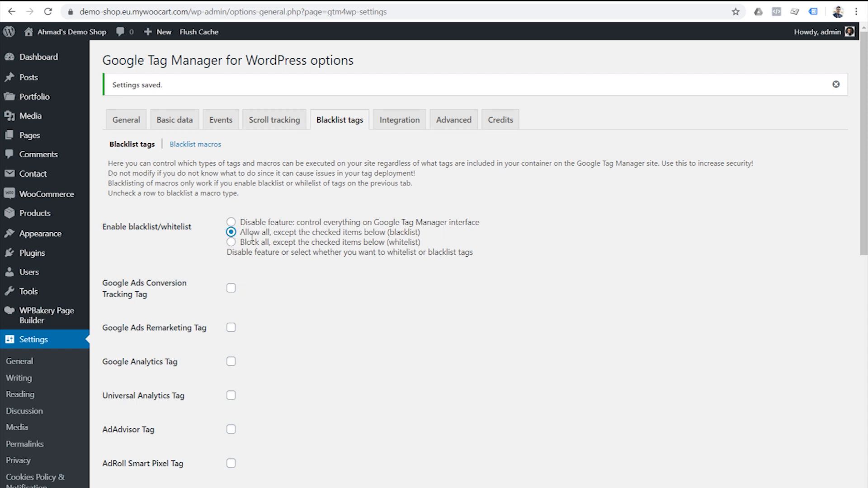
scroll(324, 296, "down", 5)
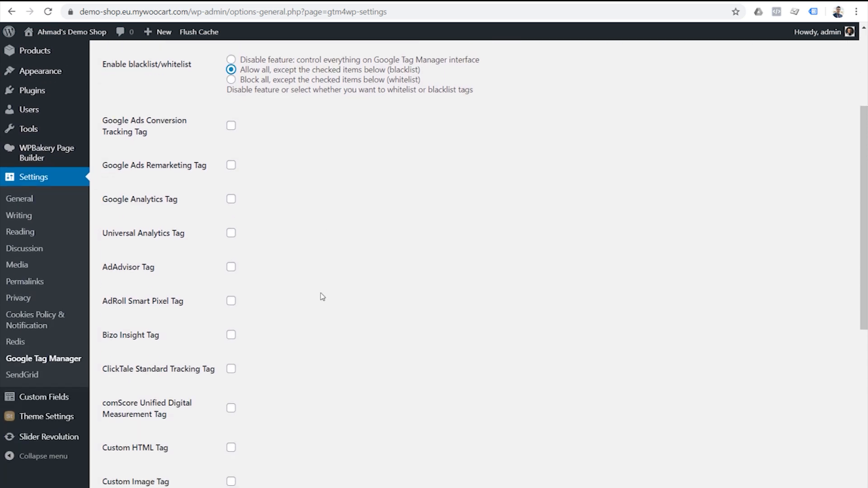
left_click(231, 405)
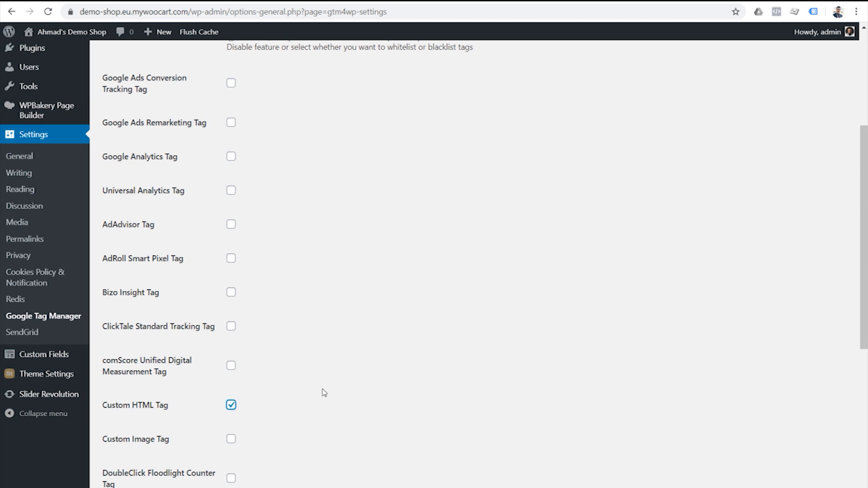
scroll(323, 392, "down", 8)
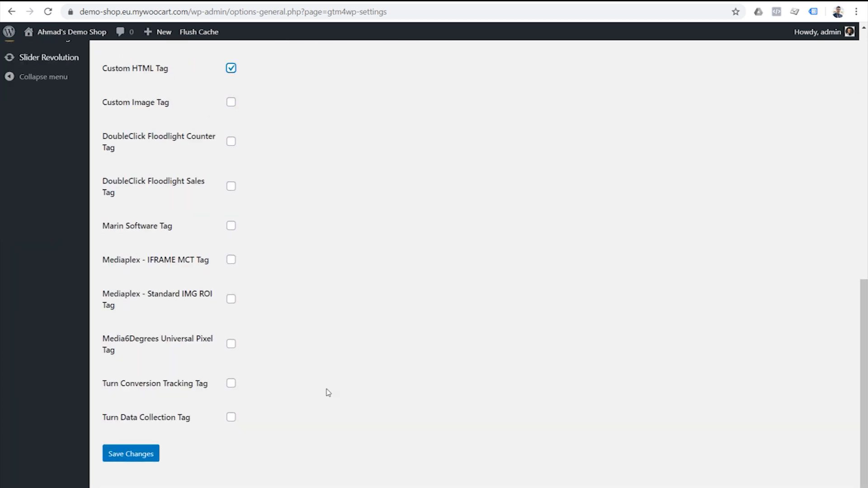
scroll(325, 391, "up", 3)
scroll(274, 152, "up", 3)
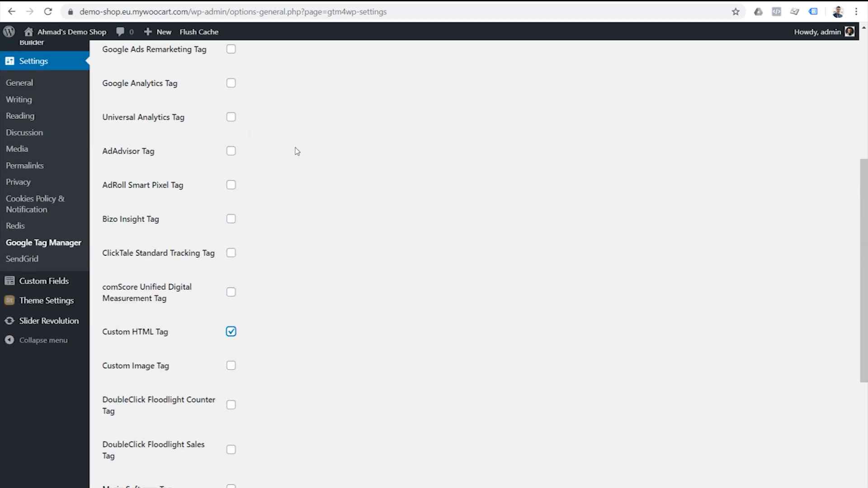
scroll(296, 150, "up", 1)
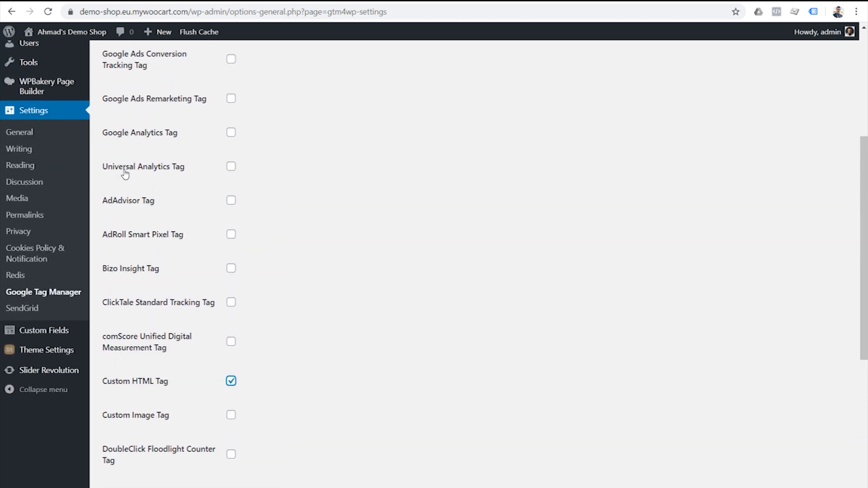
scroll(306, 233, "down", 6)
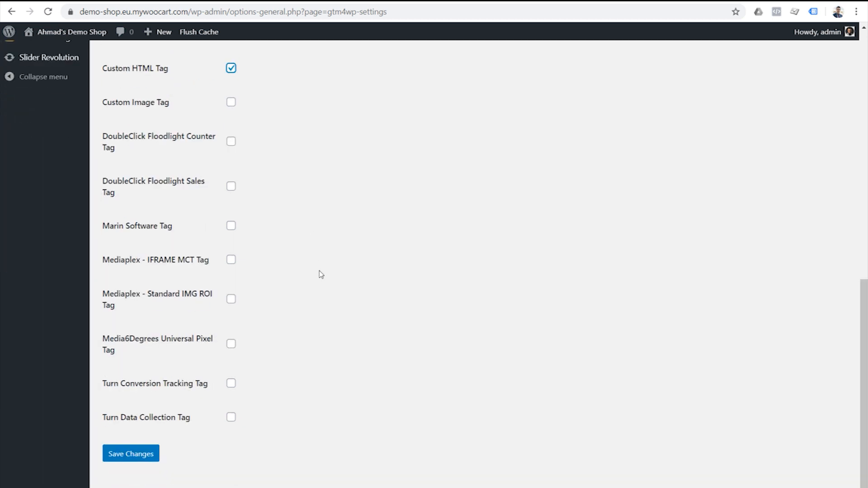
left_click(151, 454)
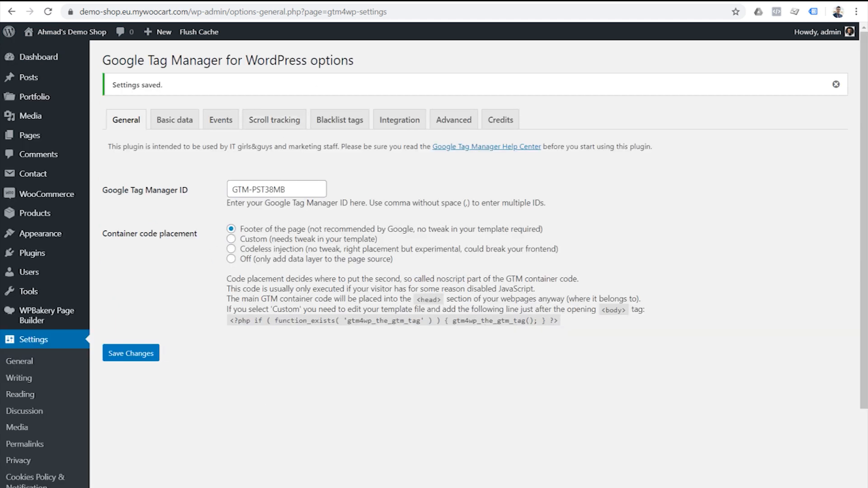
Reload the stool product page in the demo shop and enlarge the debug pane to check which tags fired.
left_click(325, 1)
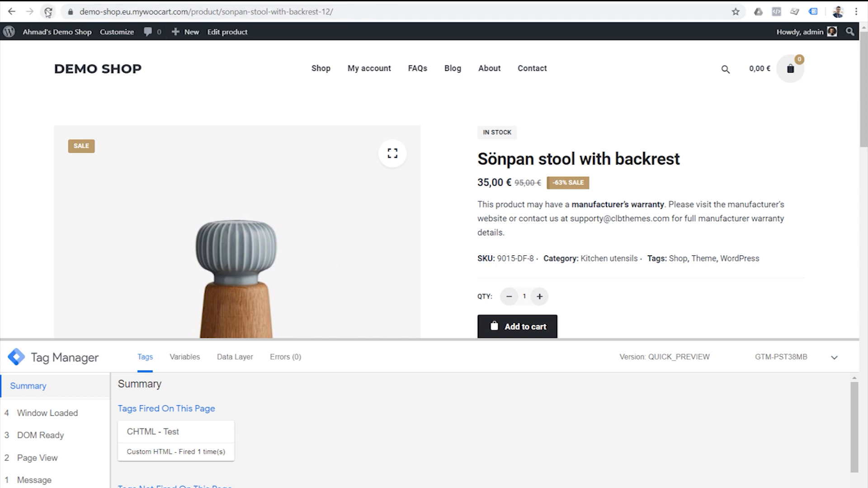
left_click(48, 11)
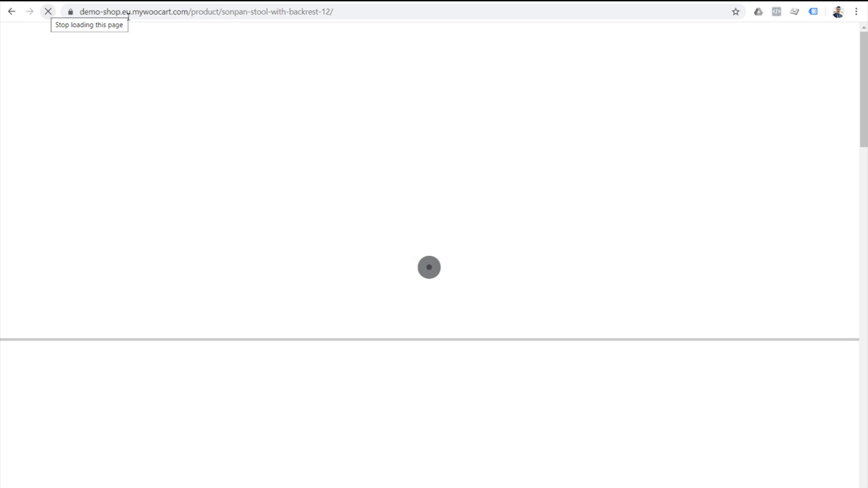
left_click(477, 2)
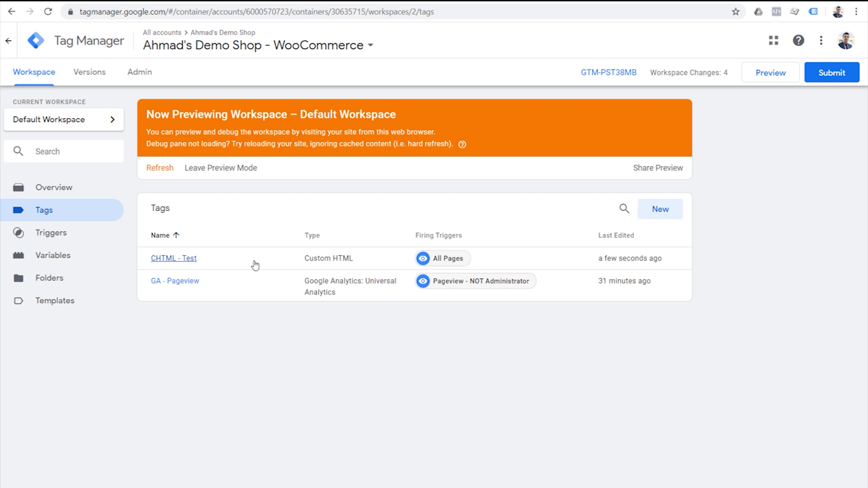
left_click(341, 1)
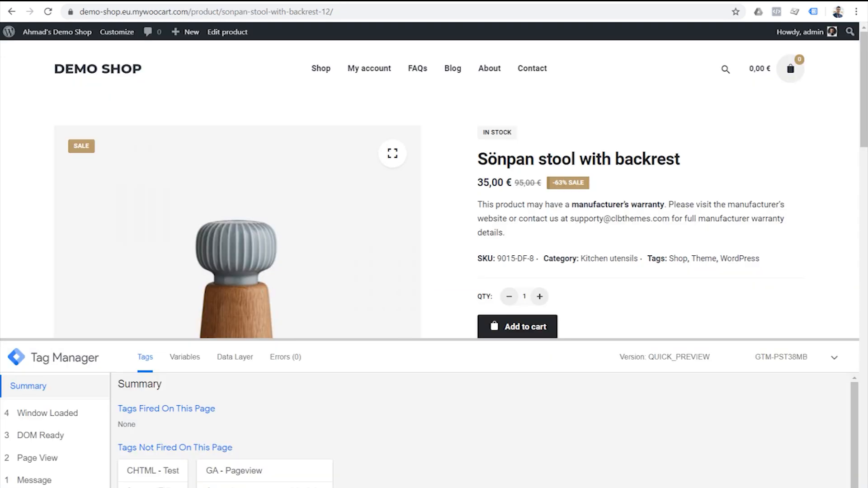
left_click_drag(370, 339, 371, 214)
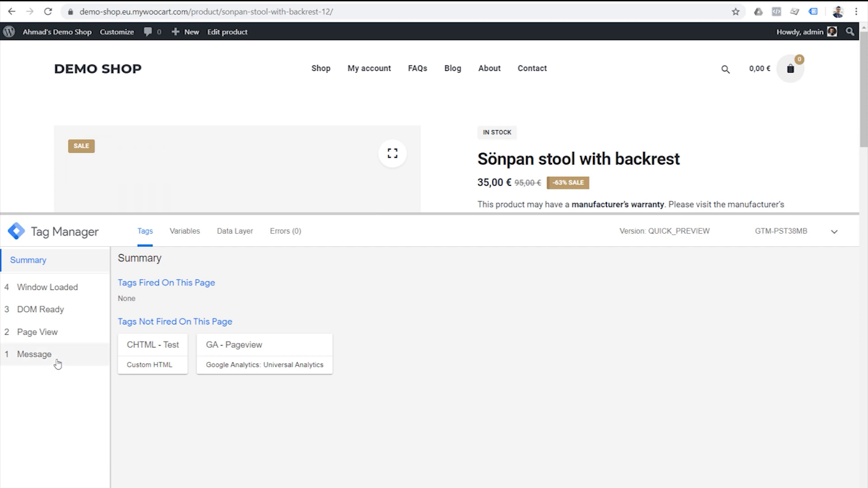
Examine the Message event's data layer, highlighting the gtm.whitelist and gtm.blacklist entries and the blacklisted html value.
left_click(56, 361)
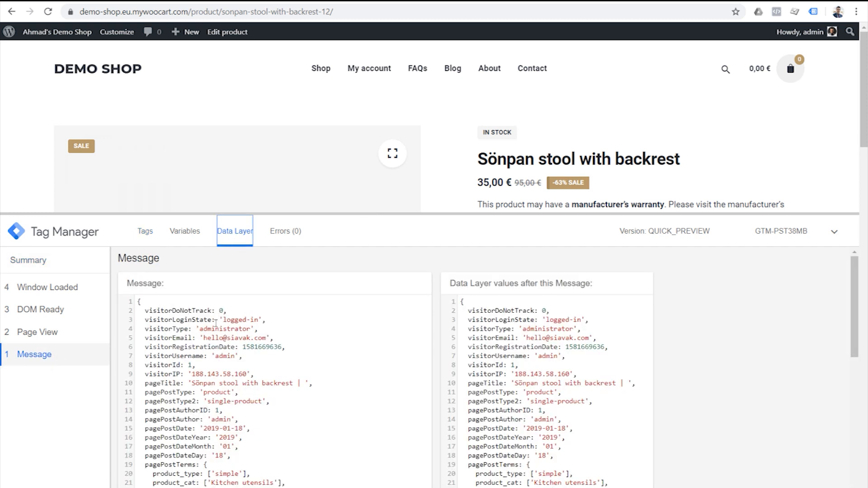
scroll(185, 313, "down", 1)
left_click_drag(169, 293, 177, 302)
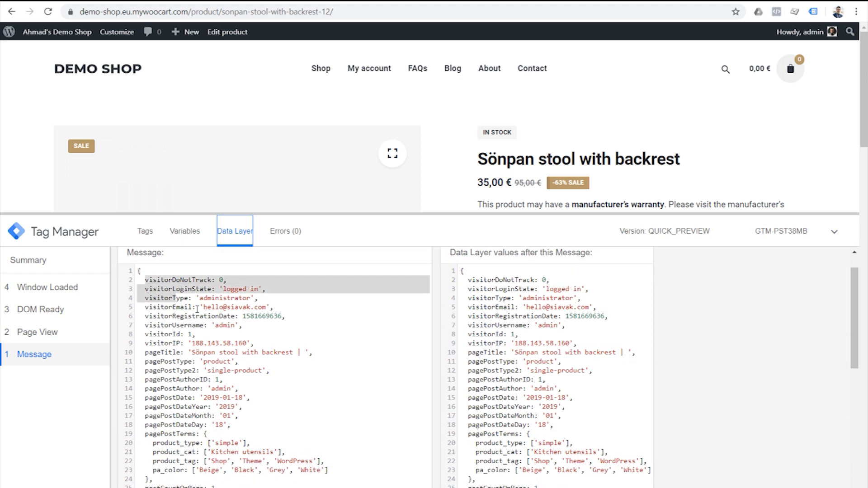
scroll(223, 310, "down", 2)
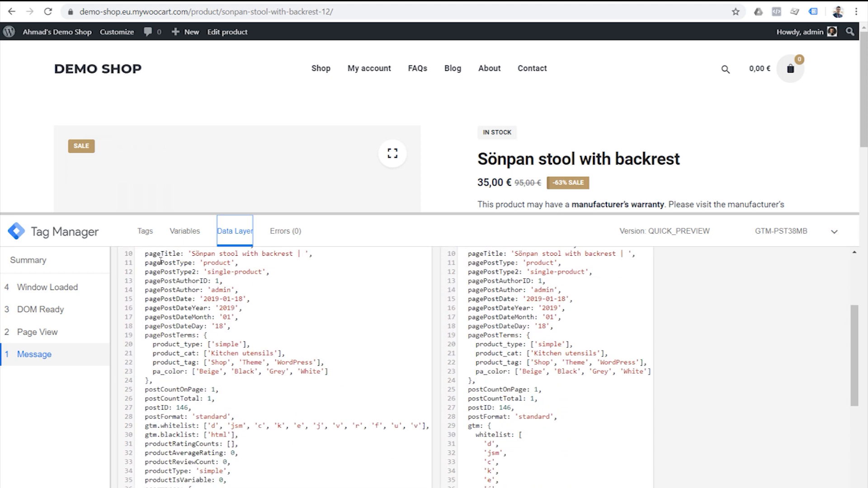
scroll(204, 301, "down", 2)
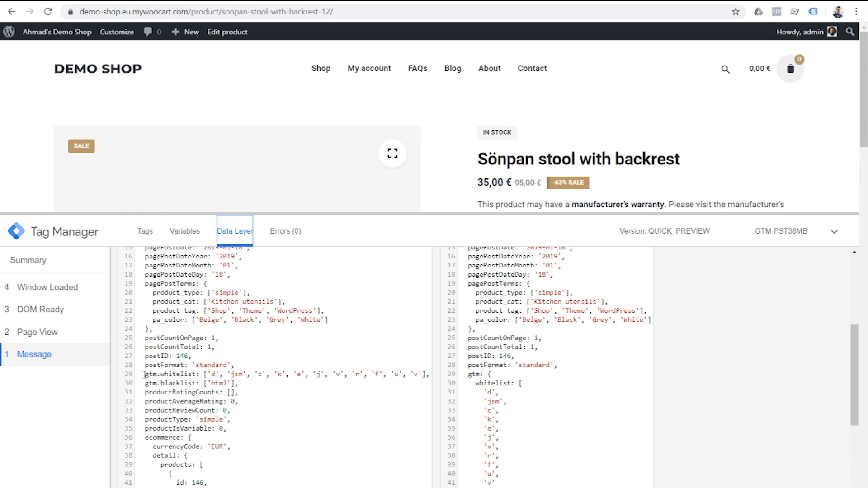
left_click_drag(145, 375, 240, 385)
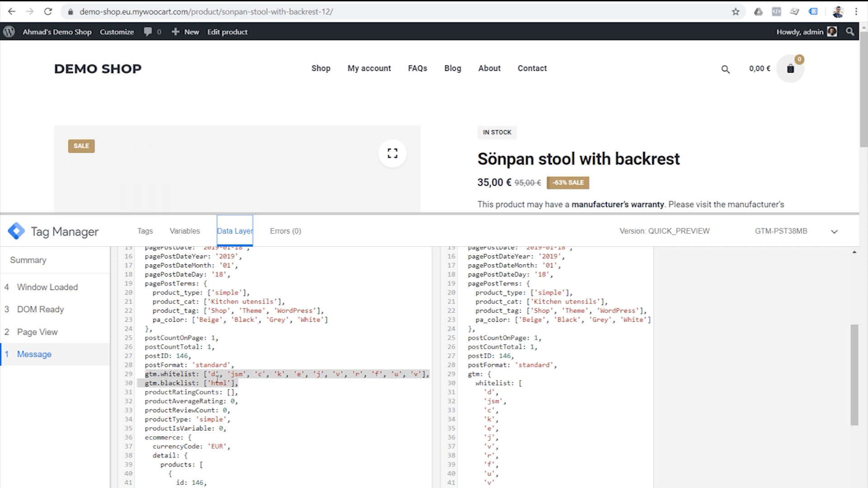
left_click(171, 372)
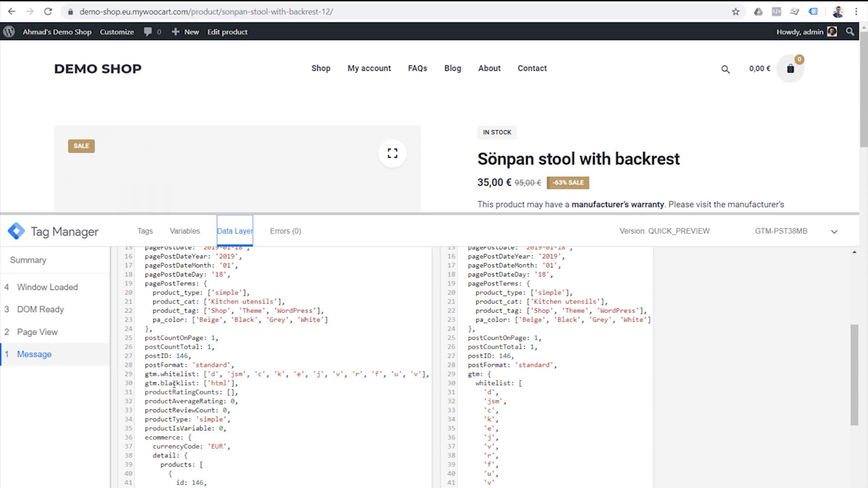
left_click_drag(145, 384, 243, 384)
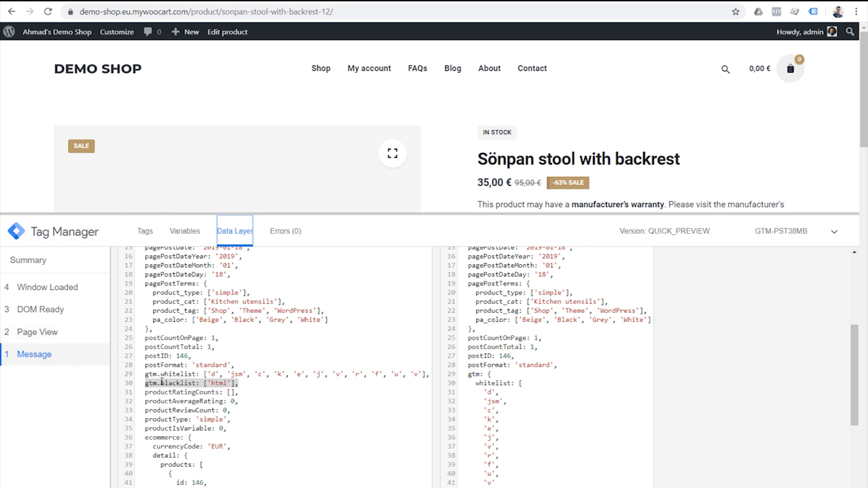
double_click(174, 383)
double_click(220, 384)
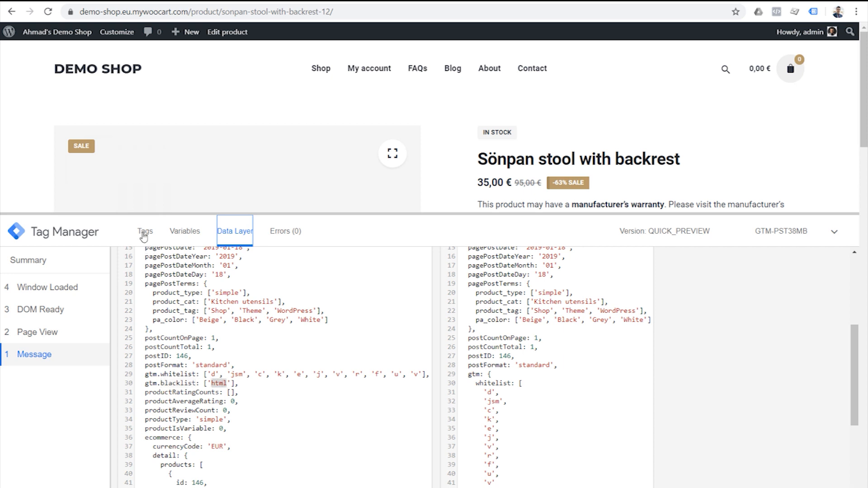
Inspect the tags of the Page View event and review the properties and firing triggers of CHTML - Test.
left_click(62, 267)
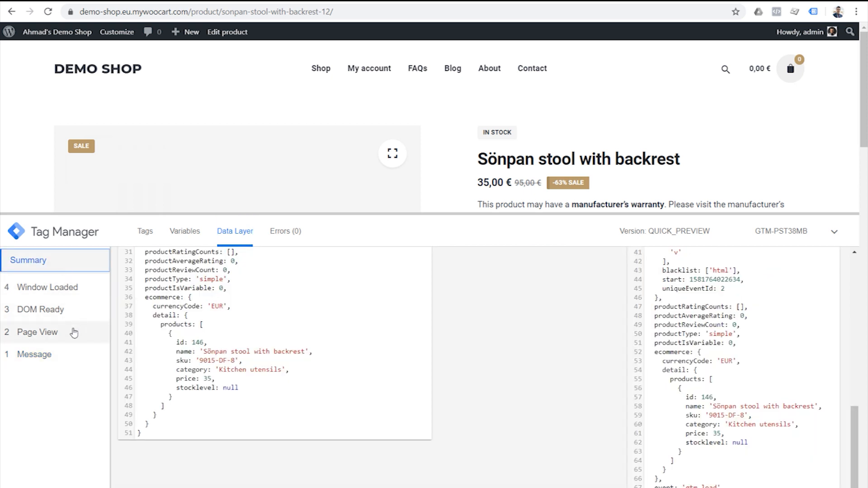
left_click(72, 332)
left_click(144, 230)
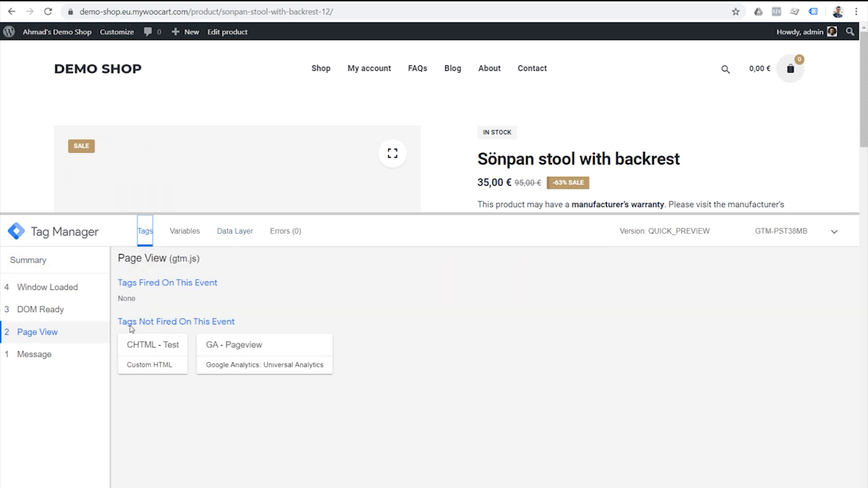
left_click(161, 362)
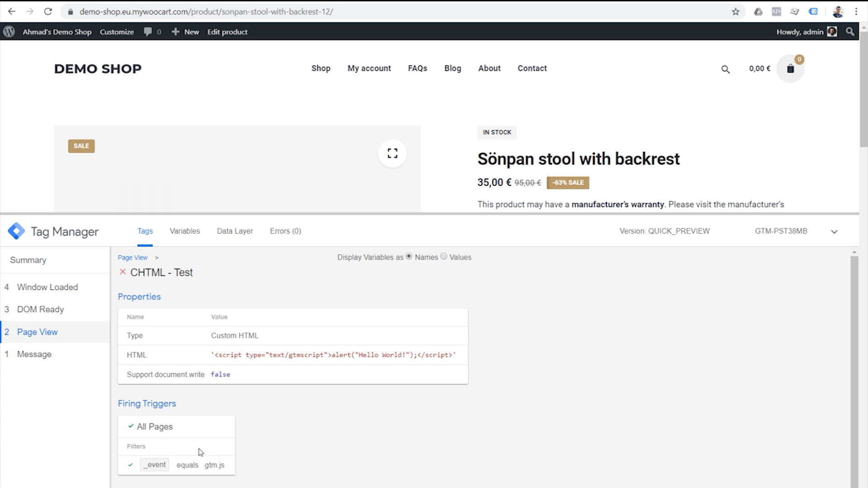
scroll(201, 452, "down", 1)
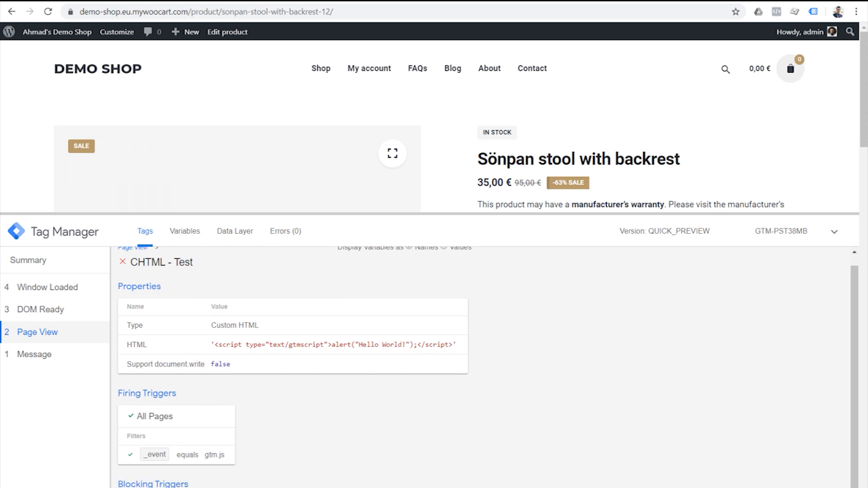
Go back to the Message event's data layer and highlight the gtm.blacklist line again.
left_click(78, 355)
left_click(234, 235)
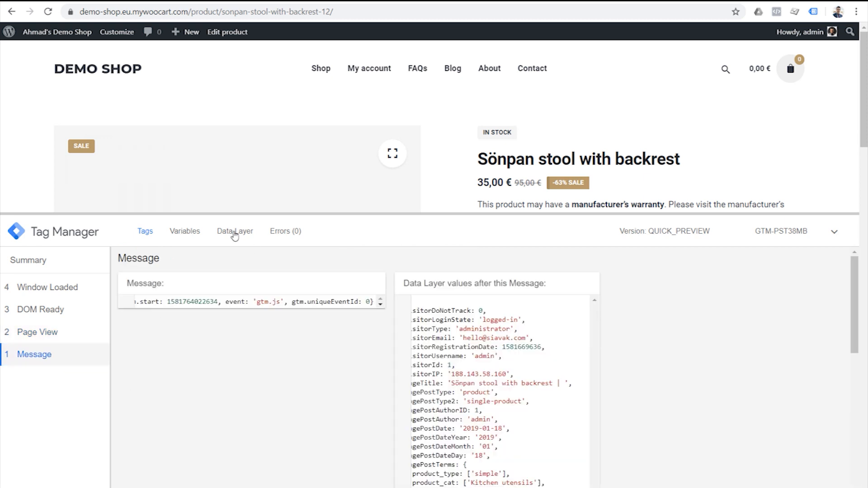
scroll(256, 337, "down", 3)
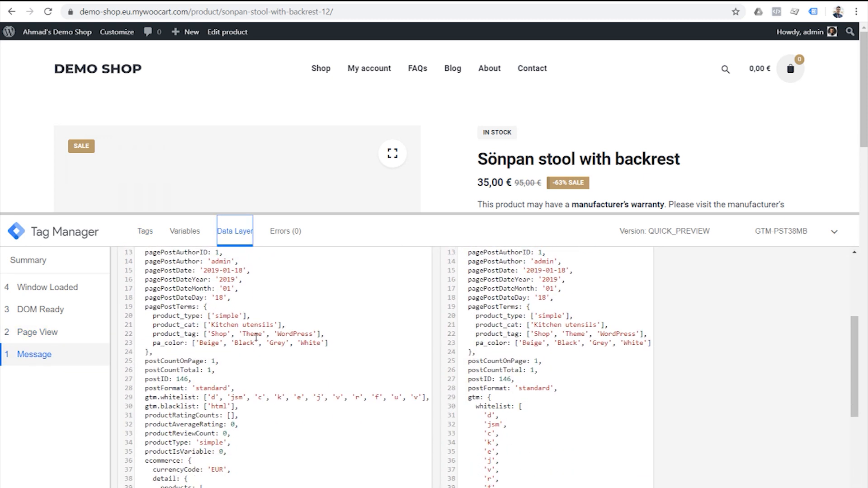
scroll(193, 376, "down", 1)
left_click_drag(145, 376, 236, 376)
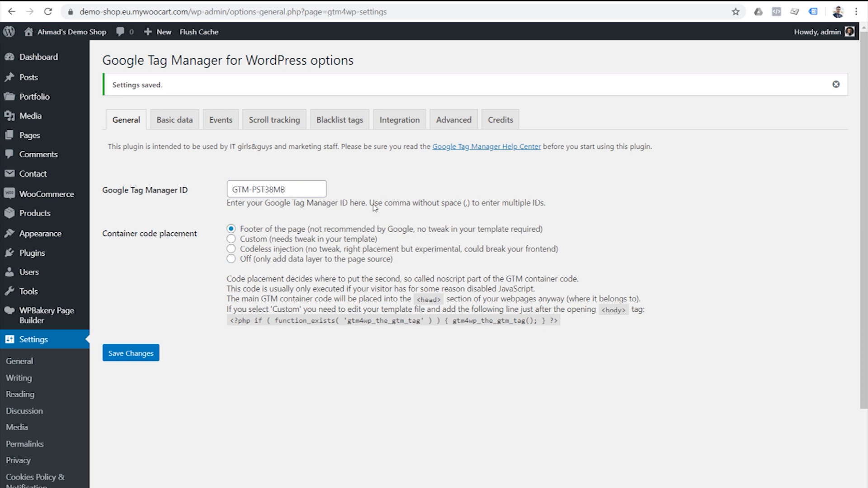
Review the Blacklist macros options in the WordPress plugin settings, including the note on the DataLayer Variable Macro.
left_click(353, 118)
left_click(194, 144)
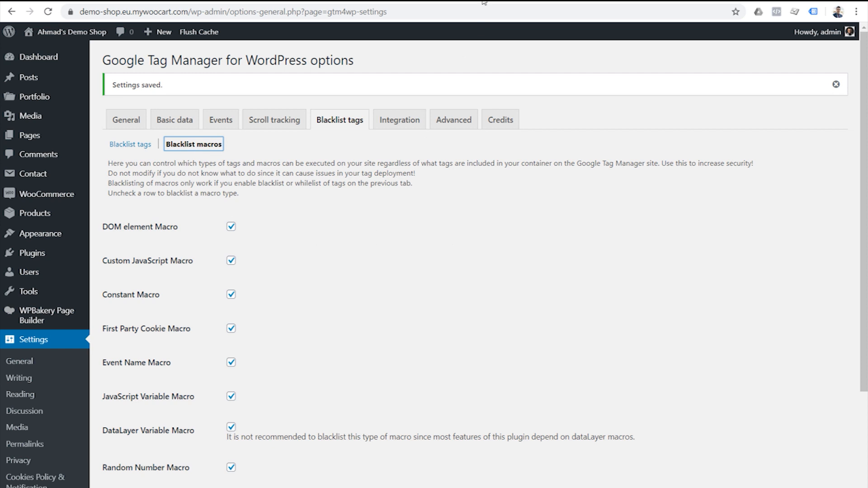
scroll(343, 279, "down", 1)
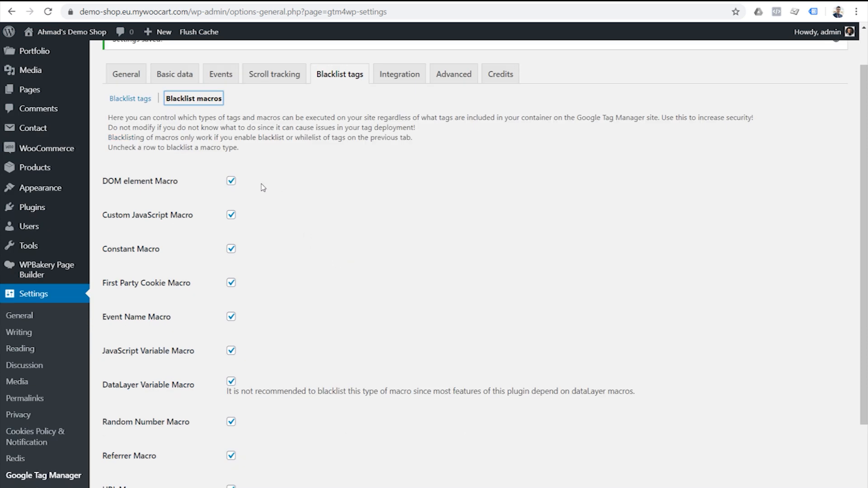
scroll(264, 187, "down", 1)
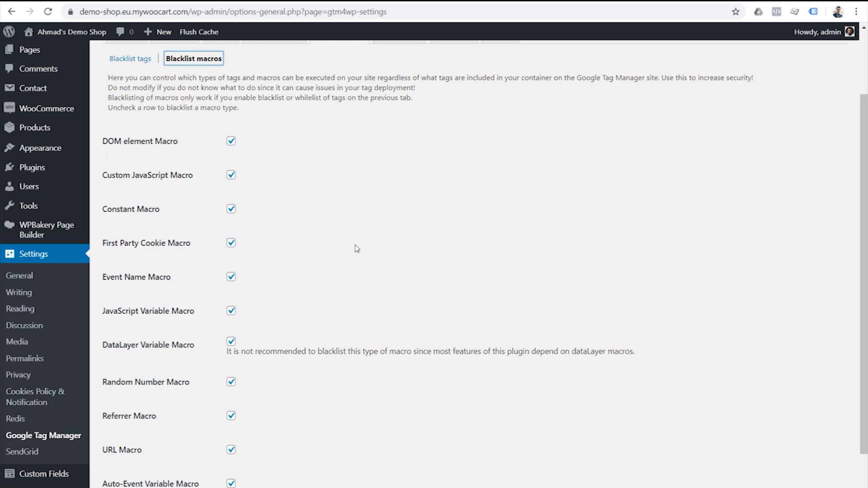
scroll(314, 318, "down", 2)
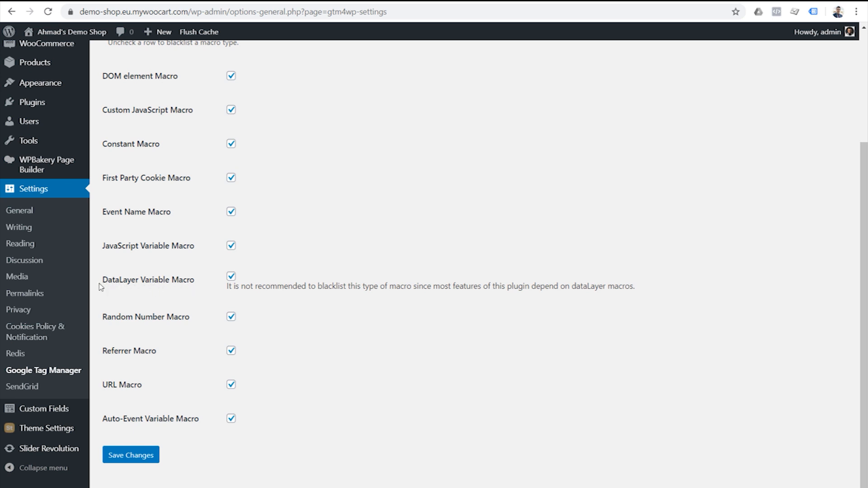
mouse_move(101, 279)
left_mouse_down()
mouse_move(193, 287)
mouse_move(101, 282)
left_mouse_up()
left_click(202, 288)
left_click(205, 284)
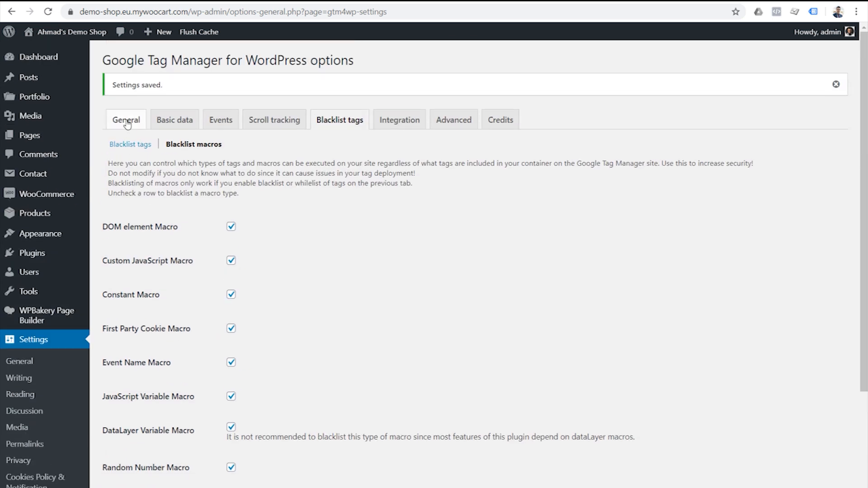
Collapse the Tag Manager preview pane on the Sönpan stool product page and view the plugin's website, gtm4wp.com.
left_click(123, 126)
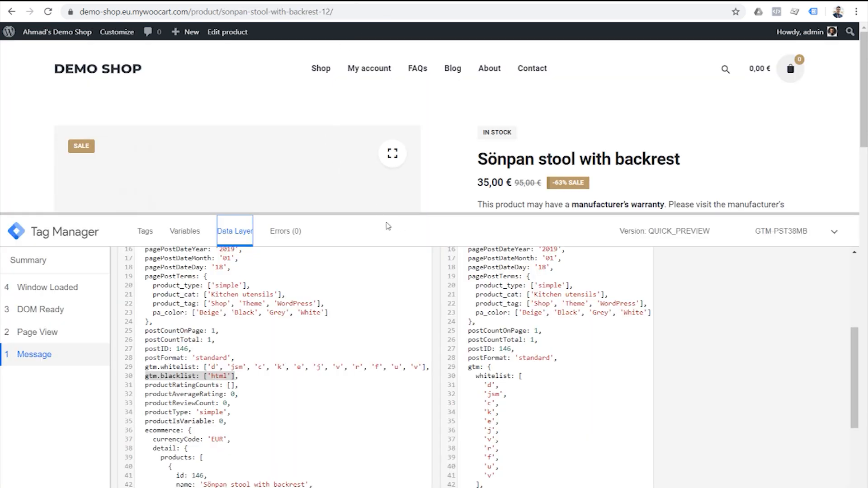
left_click(834, 232)
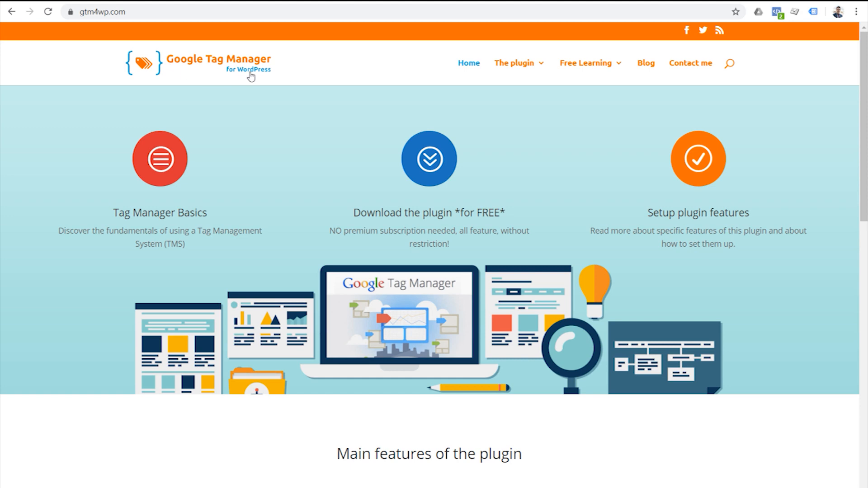
left_click(459, 3)
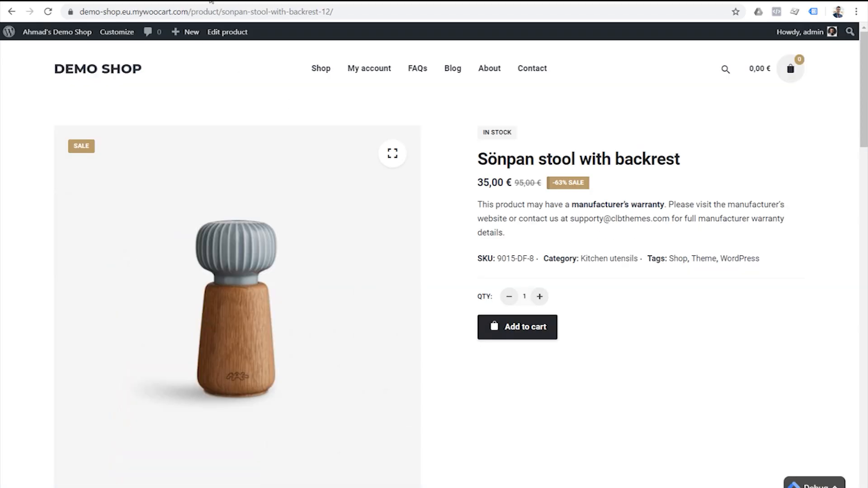
Return to the WordPress plugin settings and review the General, Basic data, and Contact Form 7 and WooCommerce integration options.
left_click(209, 1)
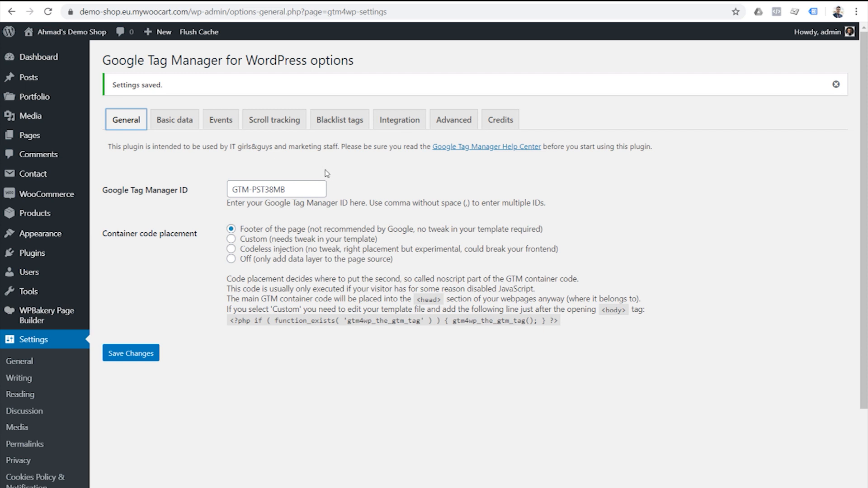
left_click(174, 132)
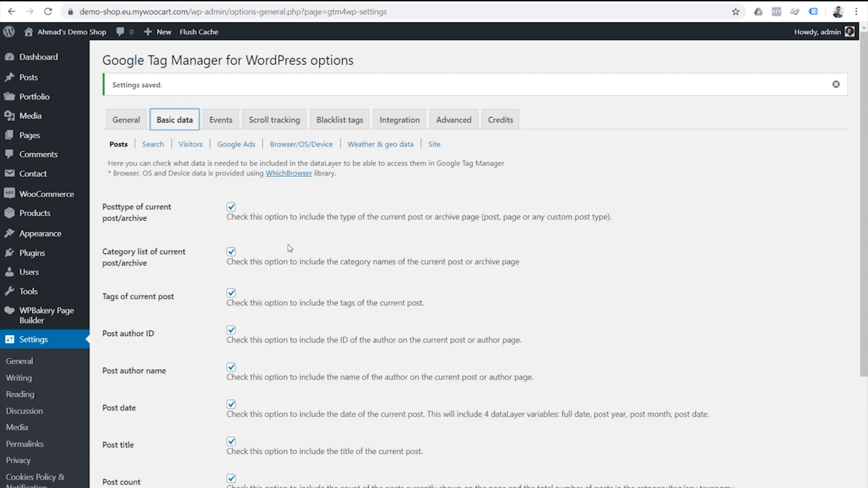
left_click(389, 128)
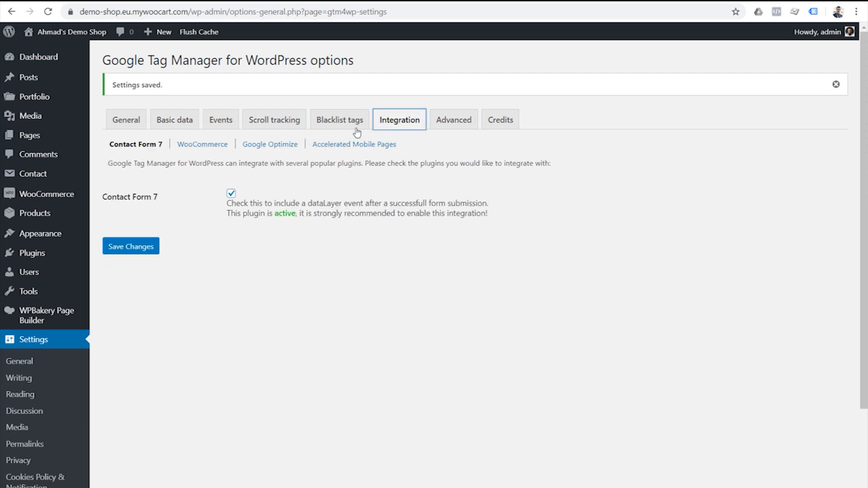
left_click(211, 145)
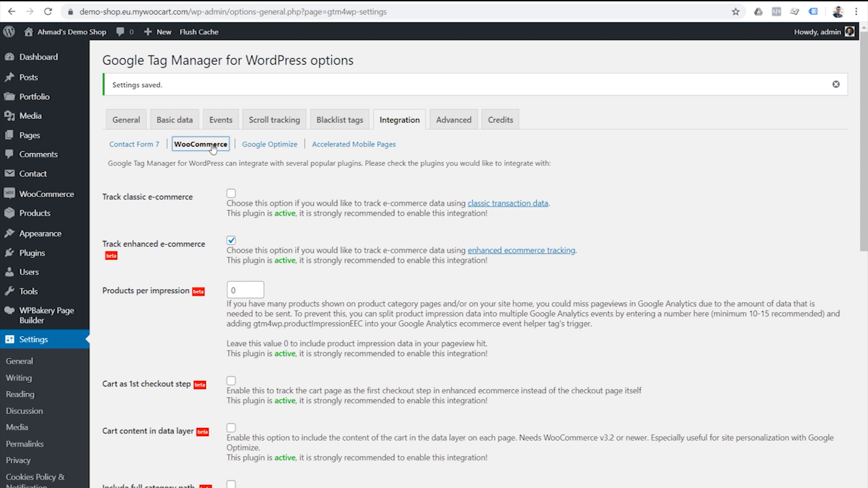